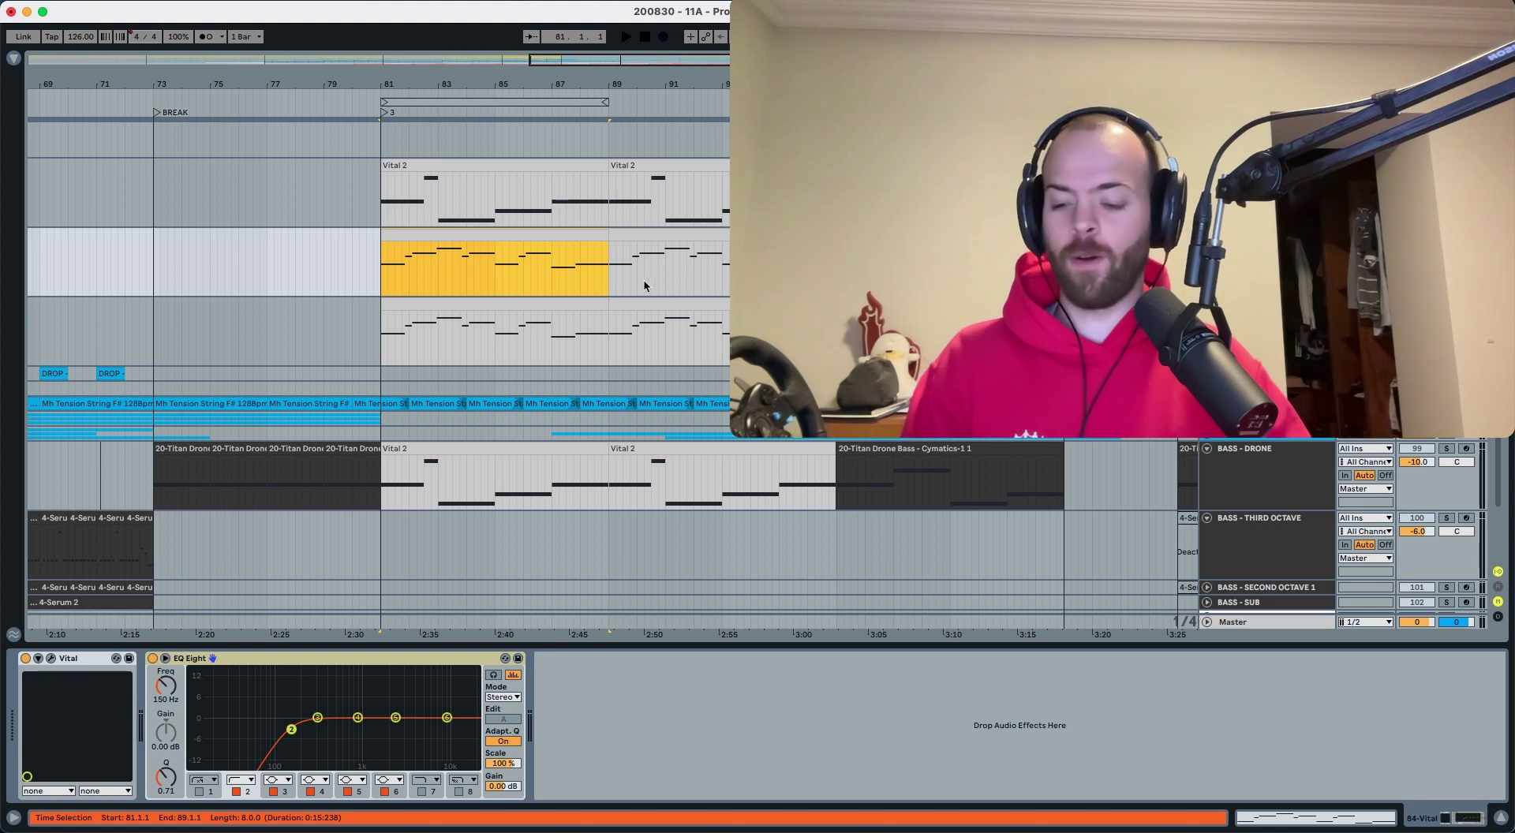
Step: Play the arrangement from just before bar 81 to hear the lead in the break
key("space")
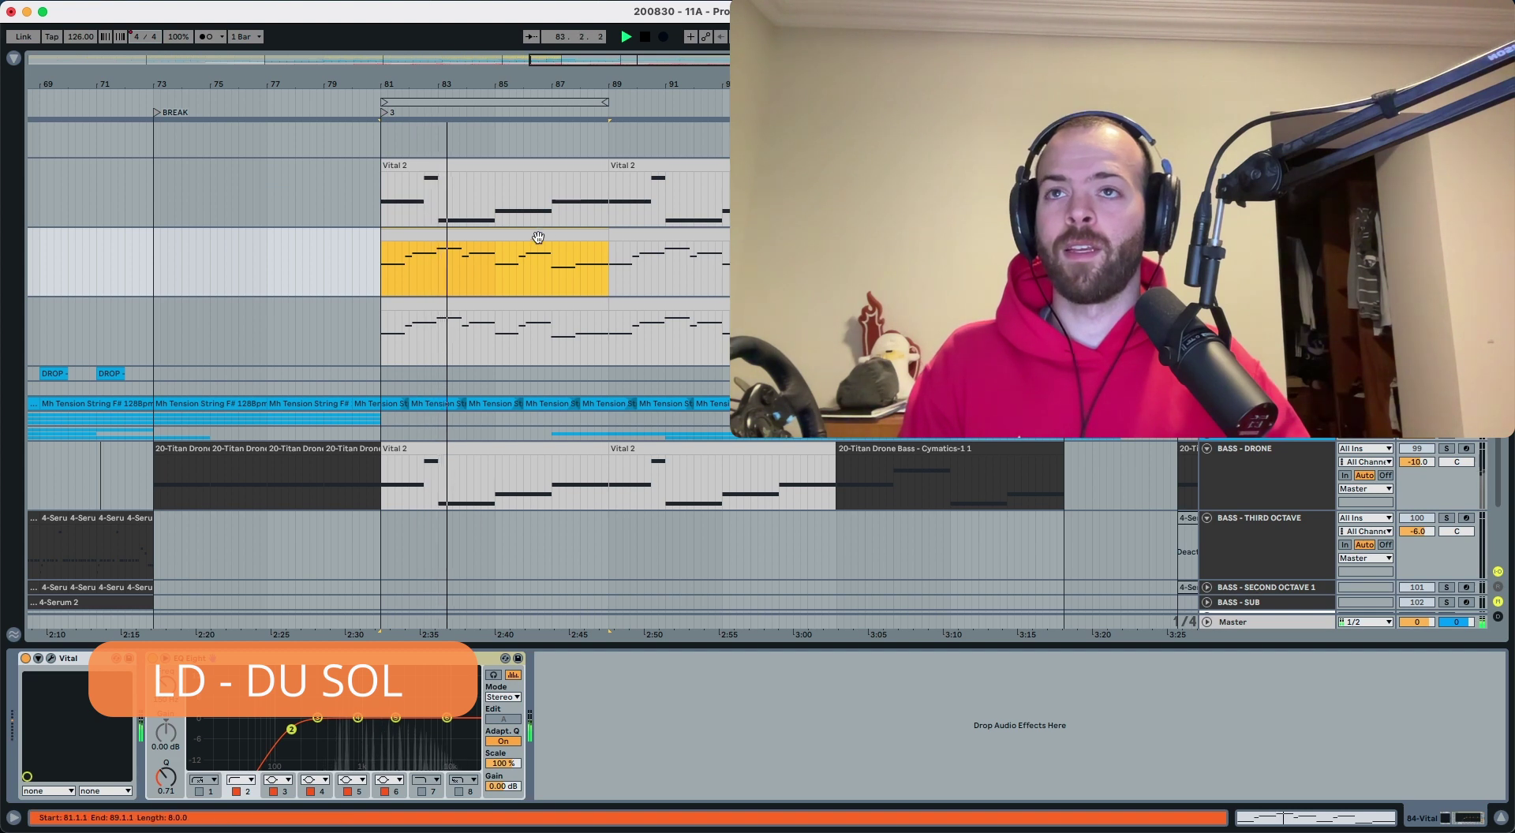
scroll(538, 238, "left", 3)
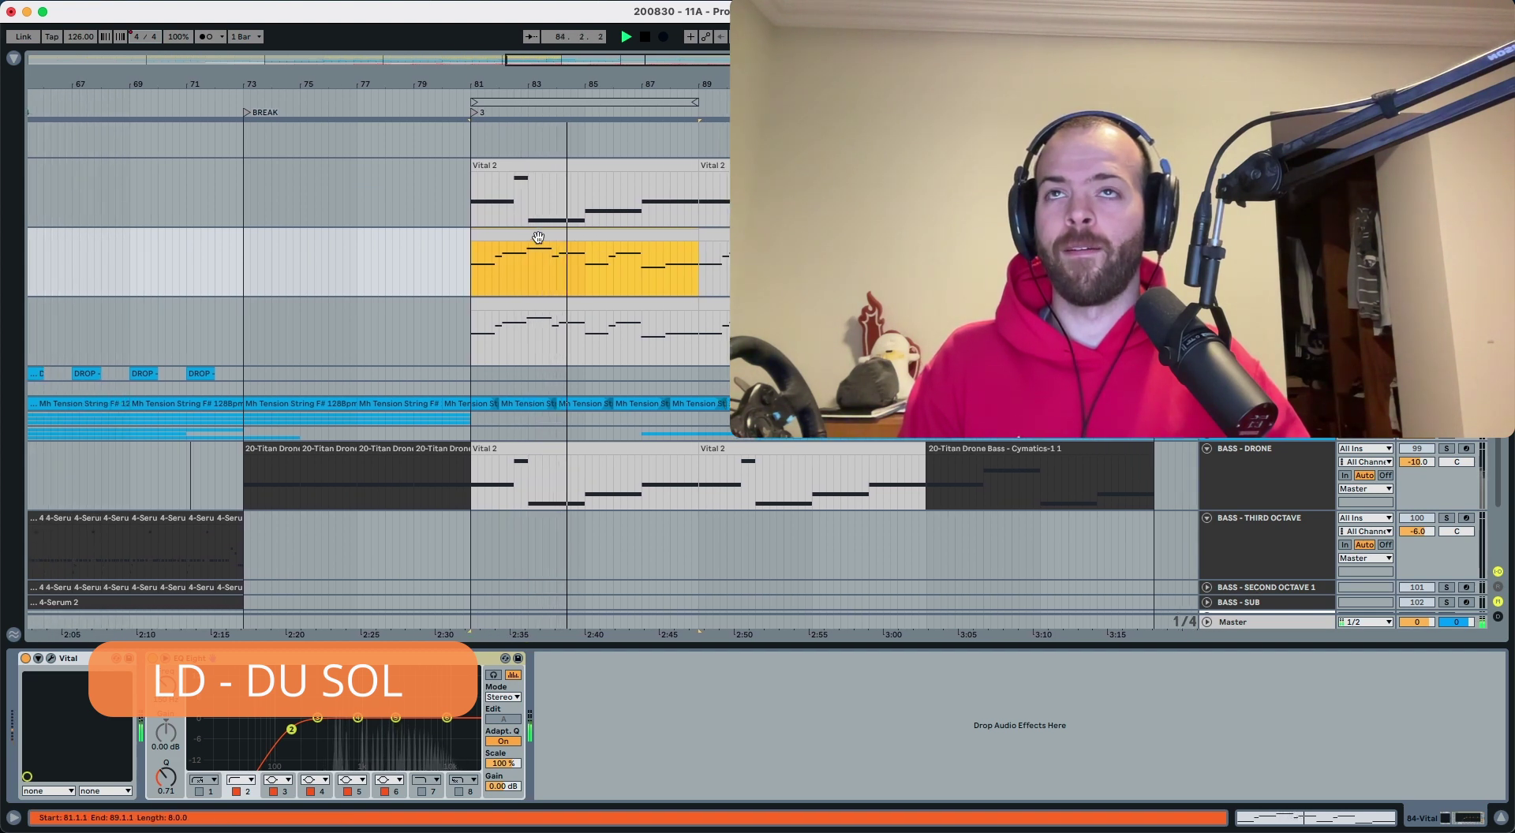
left_click(450, 268)
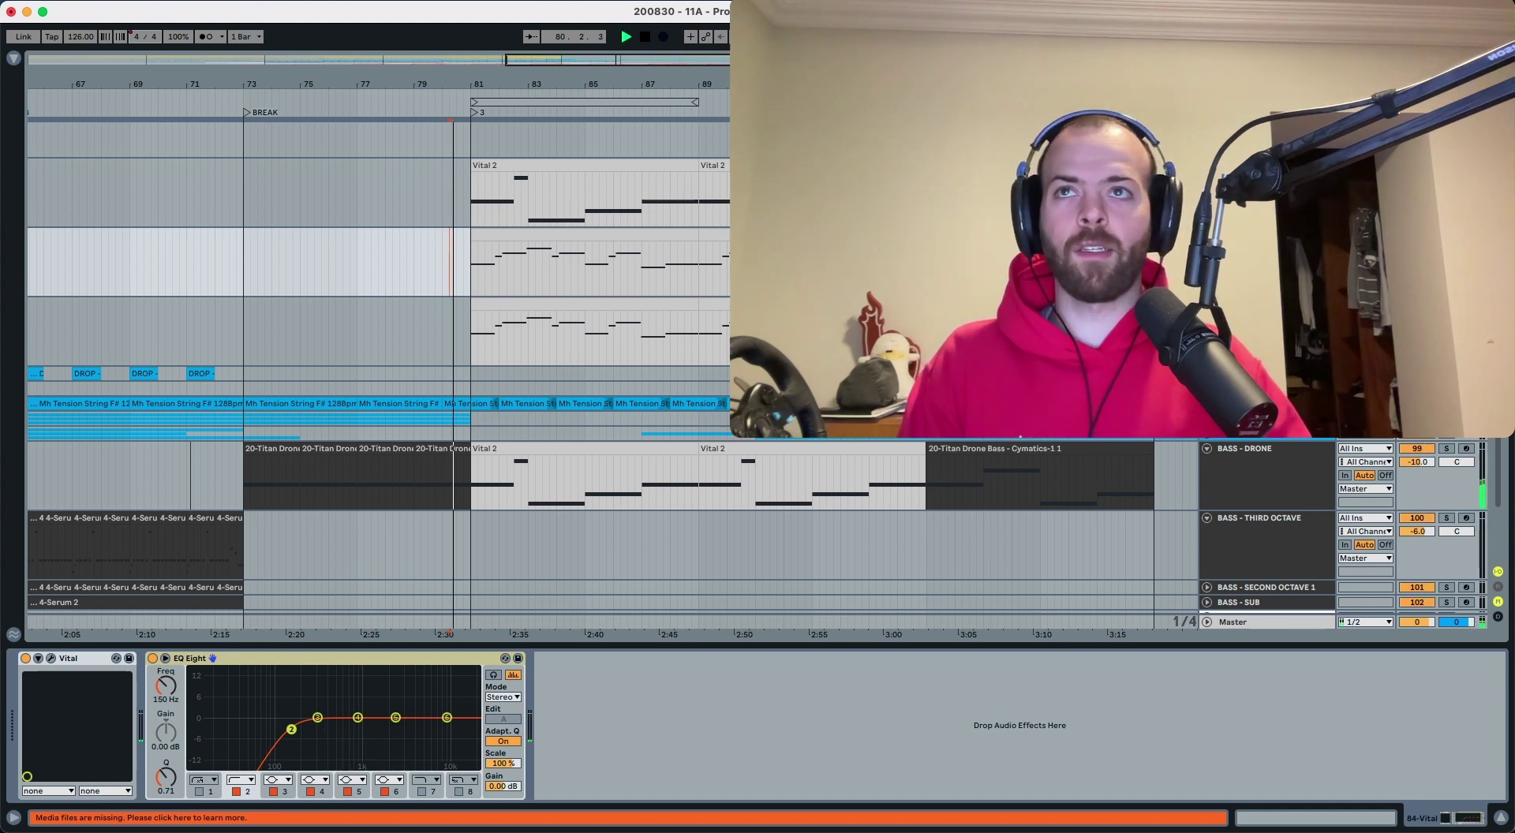
key("space")
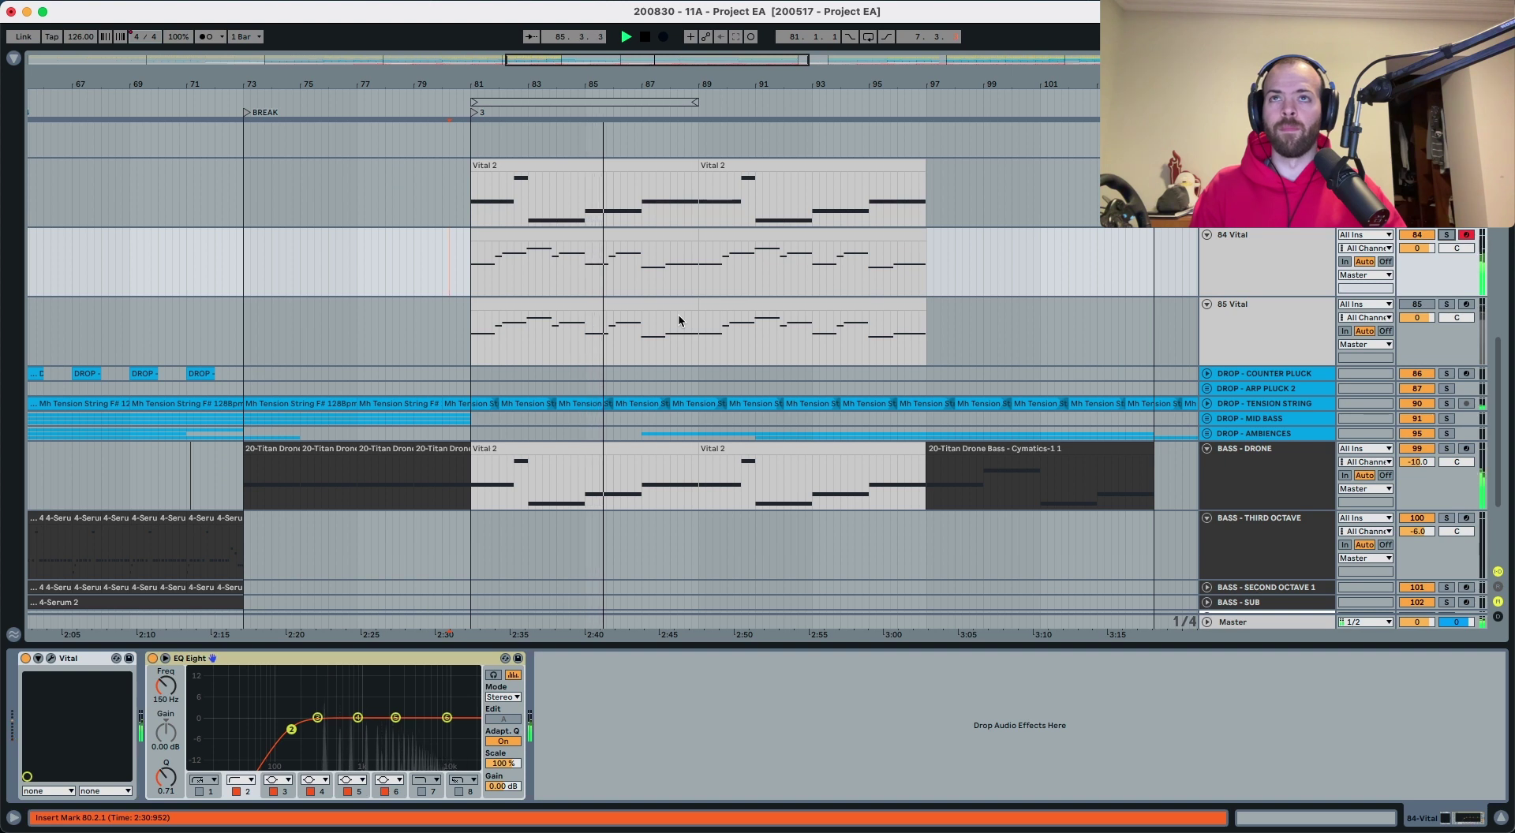
key("space")
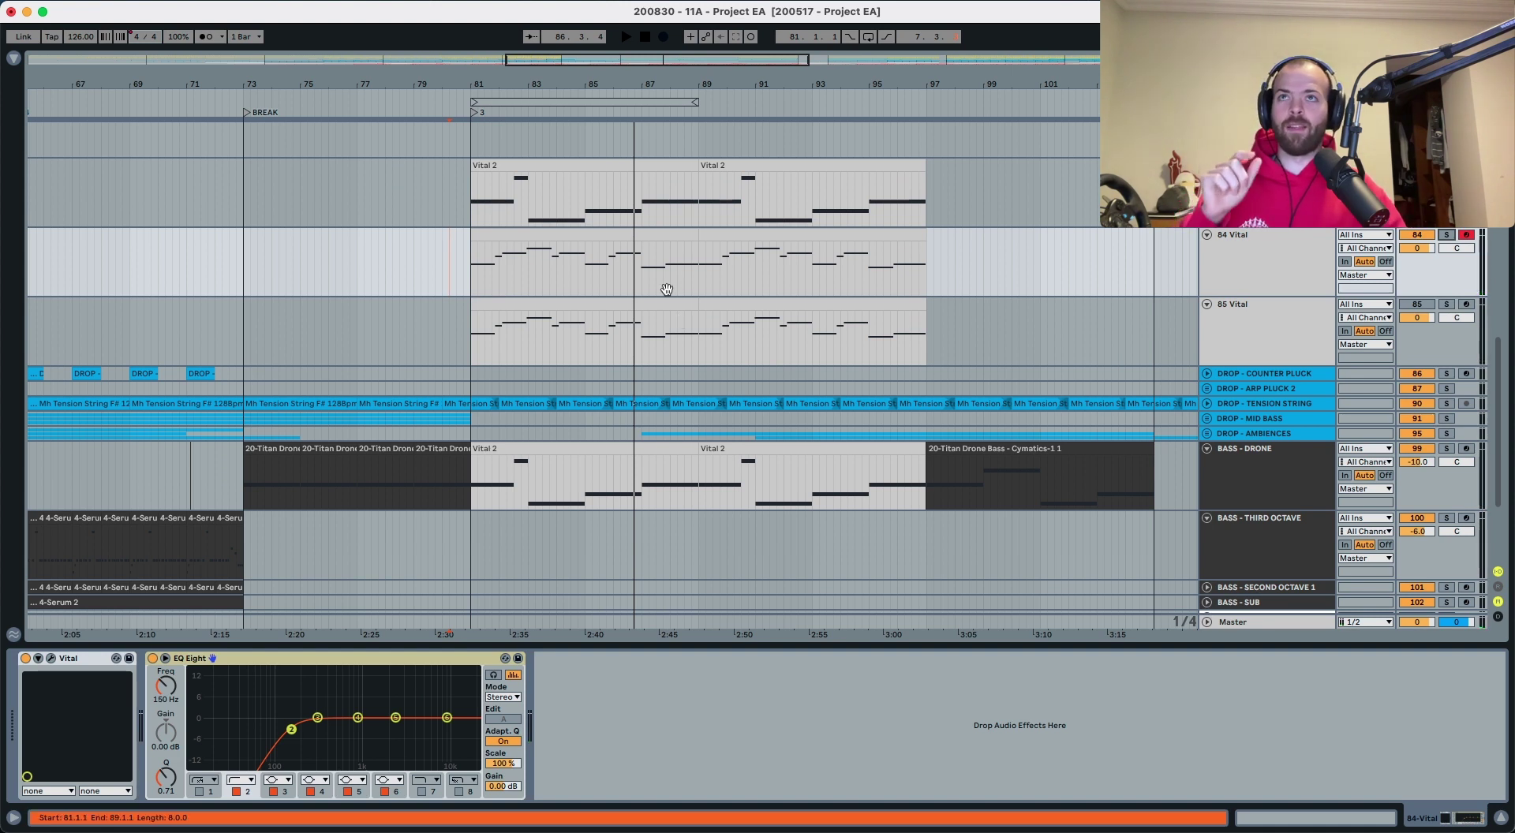
Step: Play the first Vital clip above the 84 Vital track from bar 81
left_click(516, 164)
left_click(517, 161)
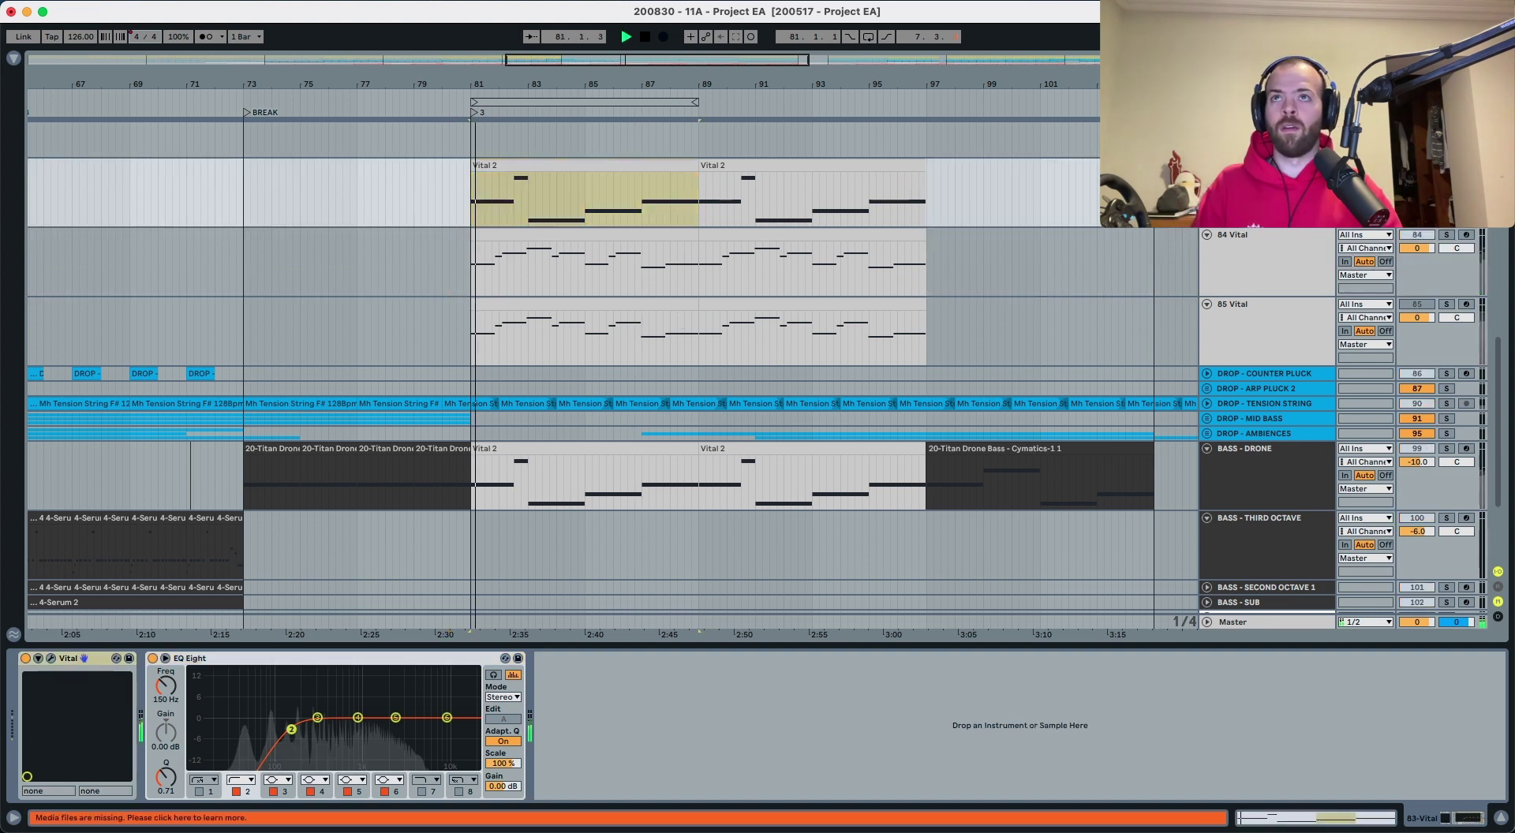
key("space")
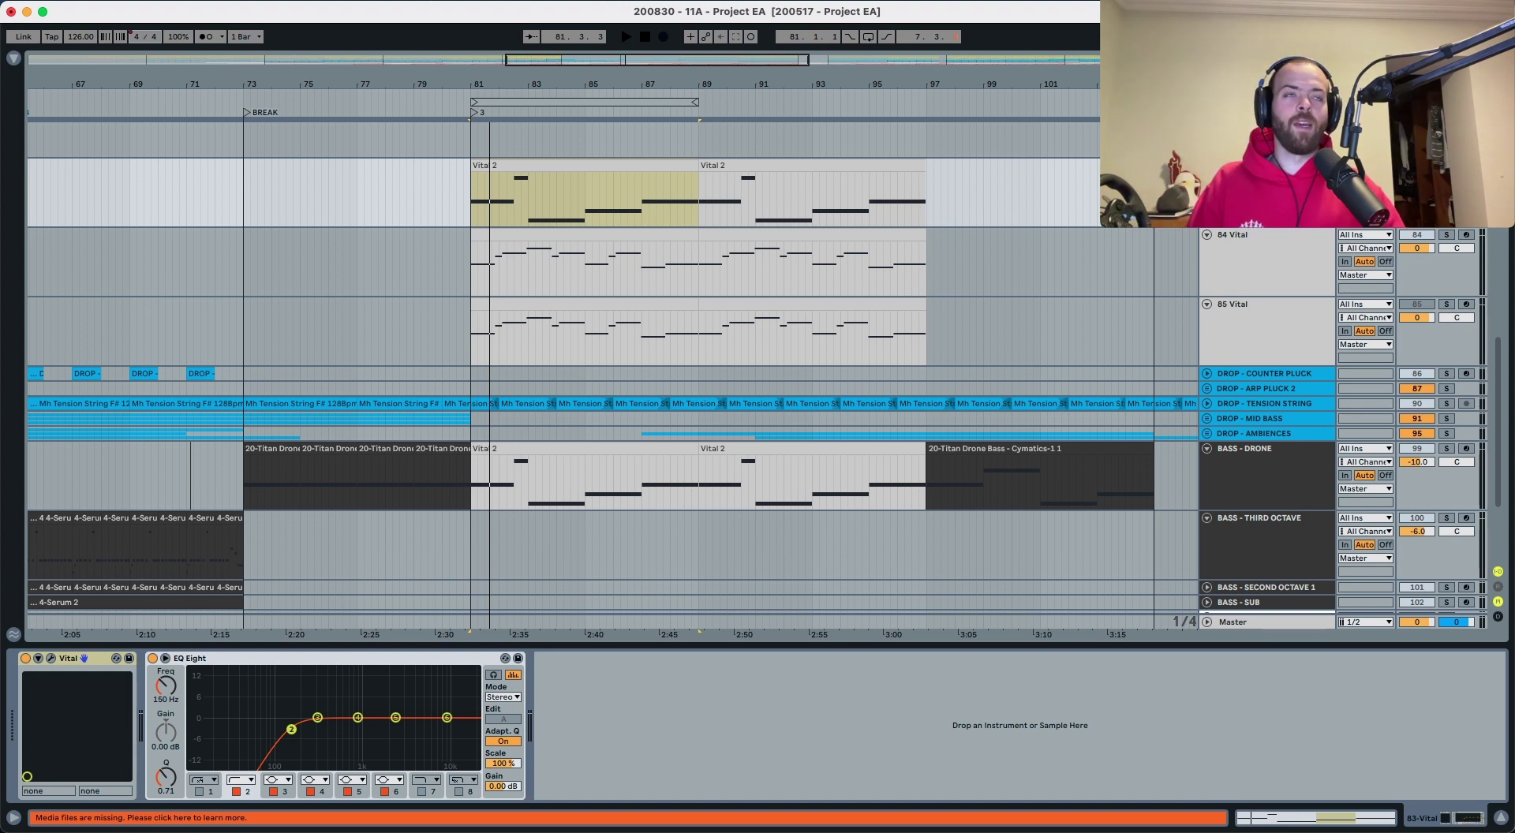
Step: Solo the 85 Vital track, open its Vital synth and listen to the Init Preset
left_click(1262, 235)
left_click(1445, 235)
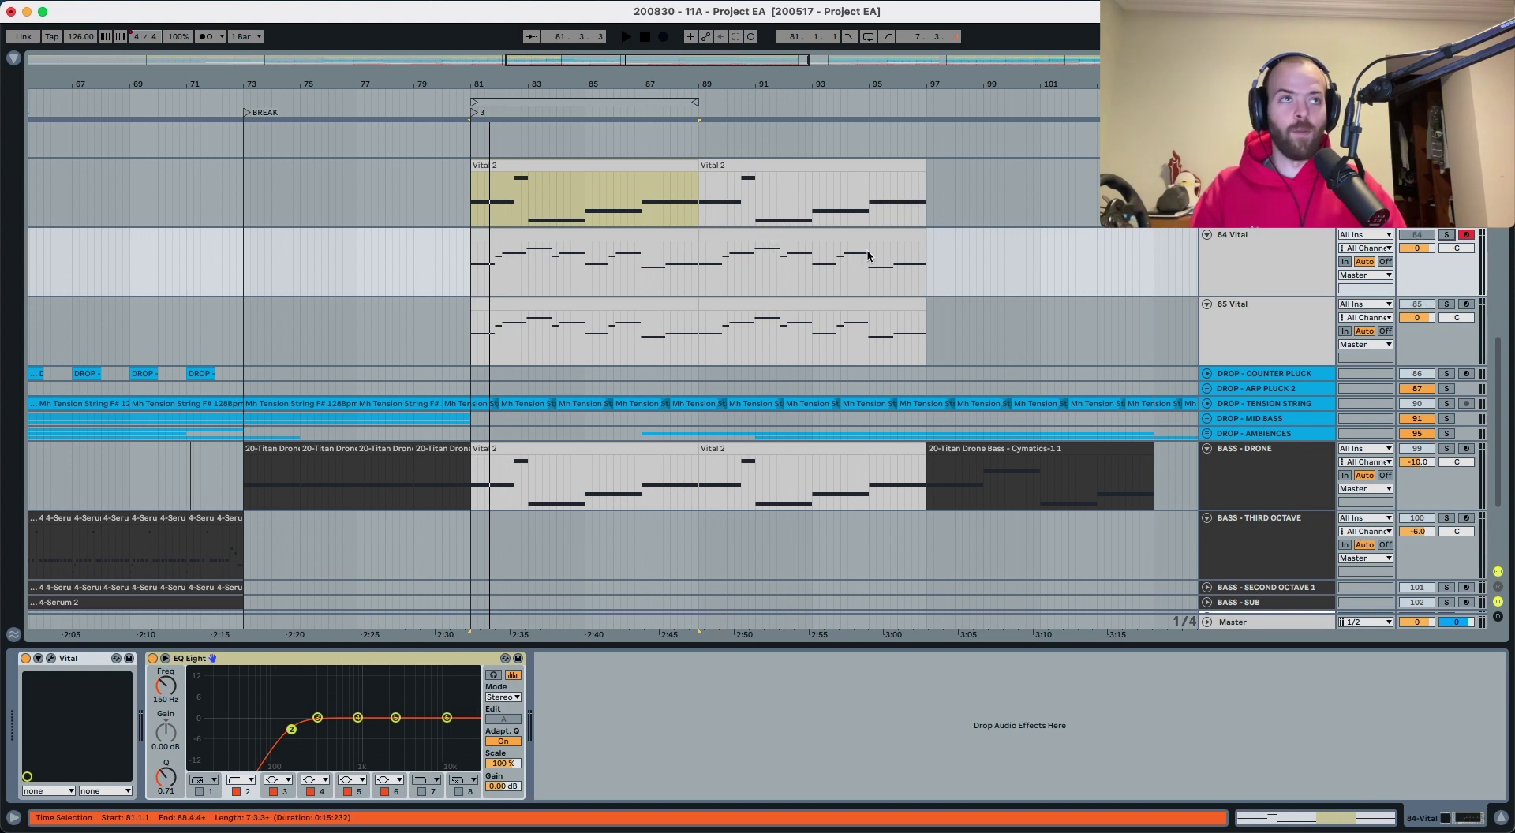
left_click(1279, 330)
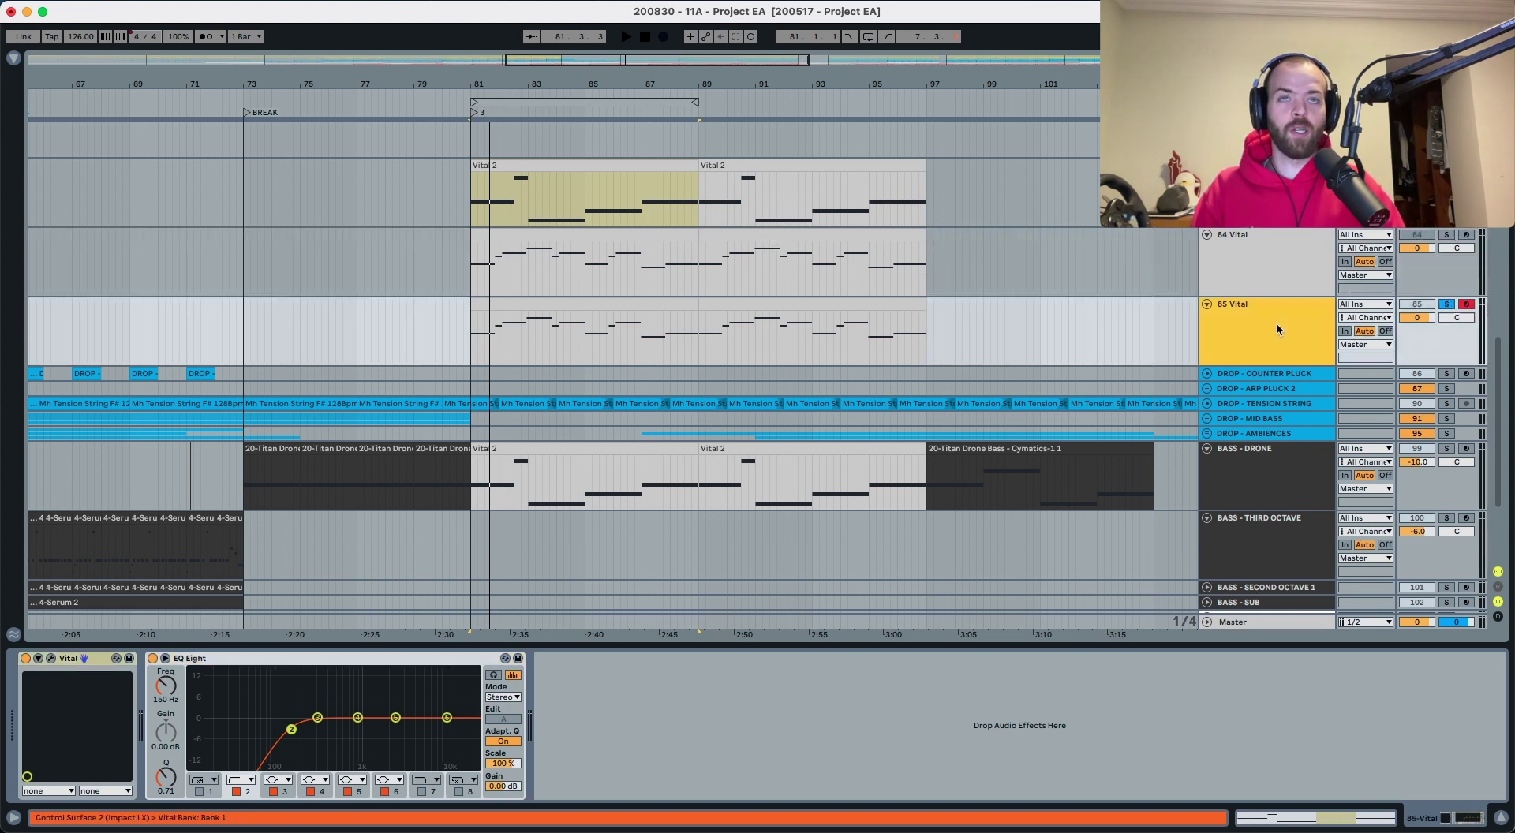
left_click(50, 659)
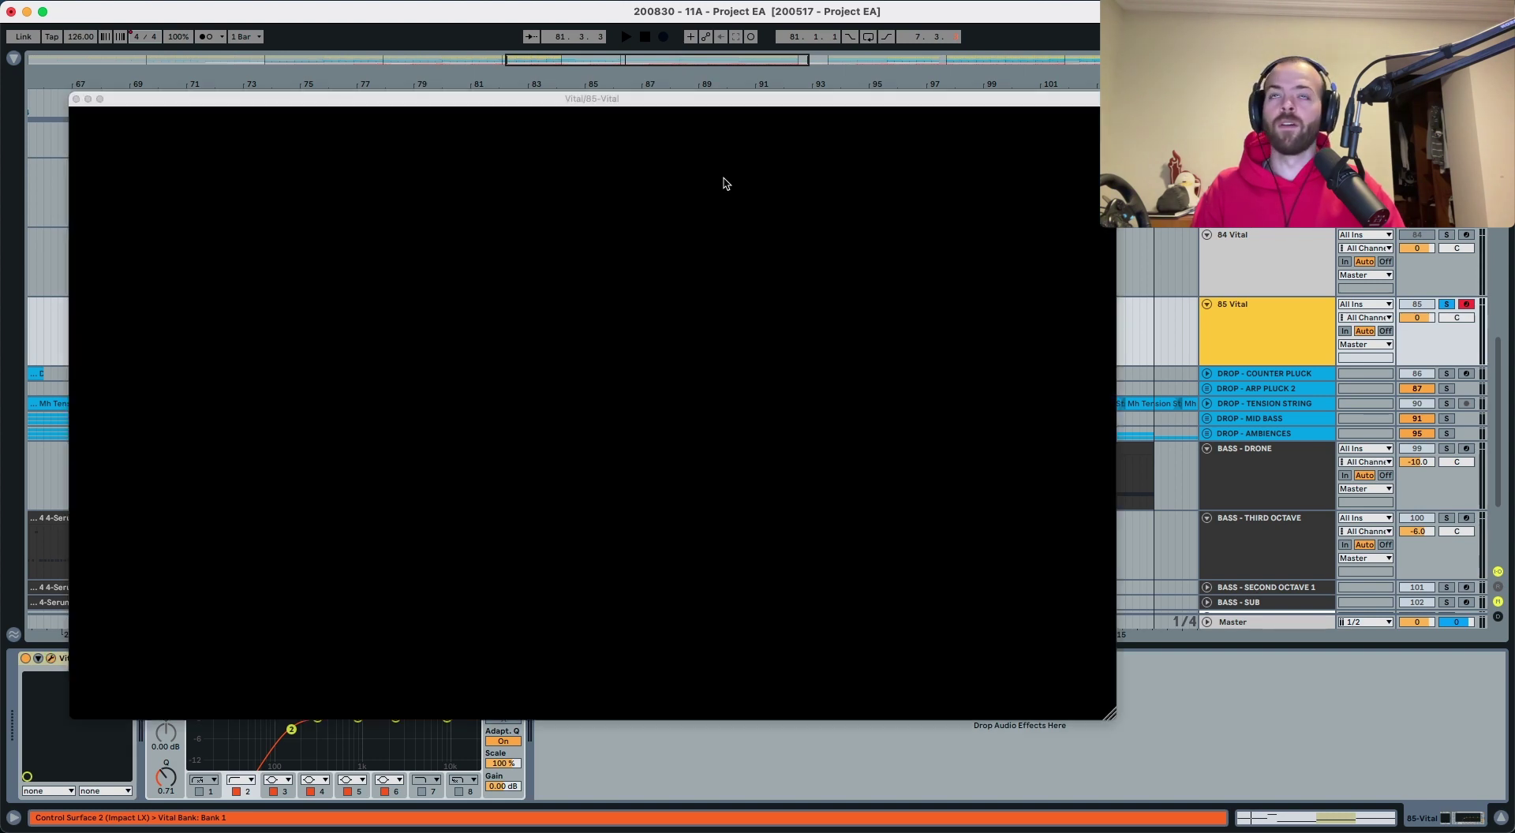
key("space")
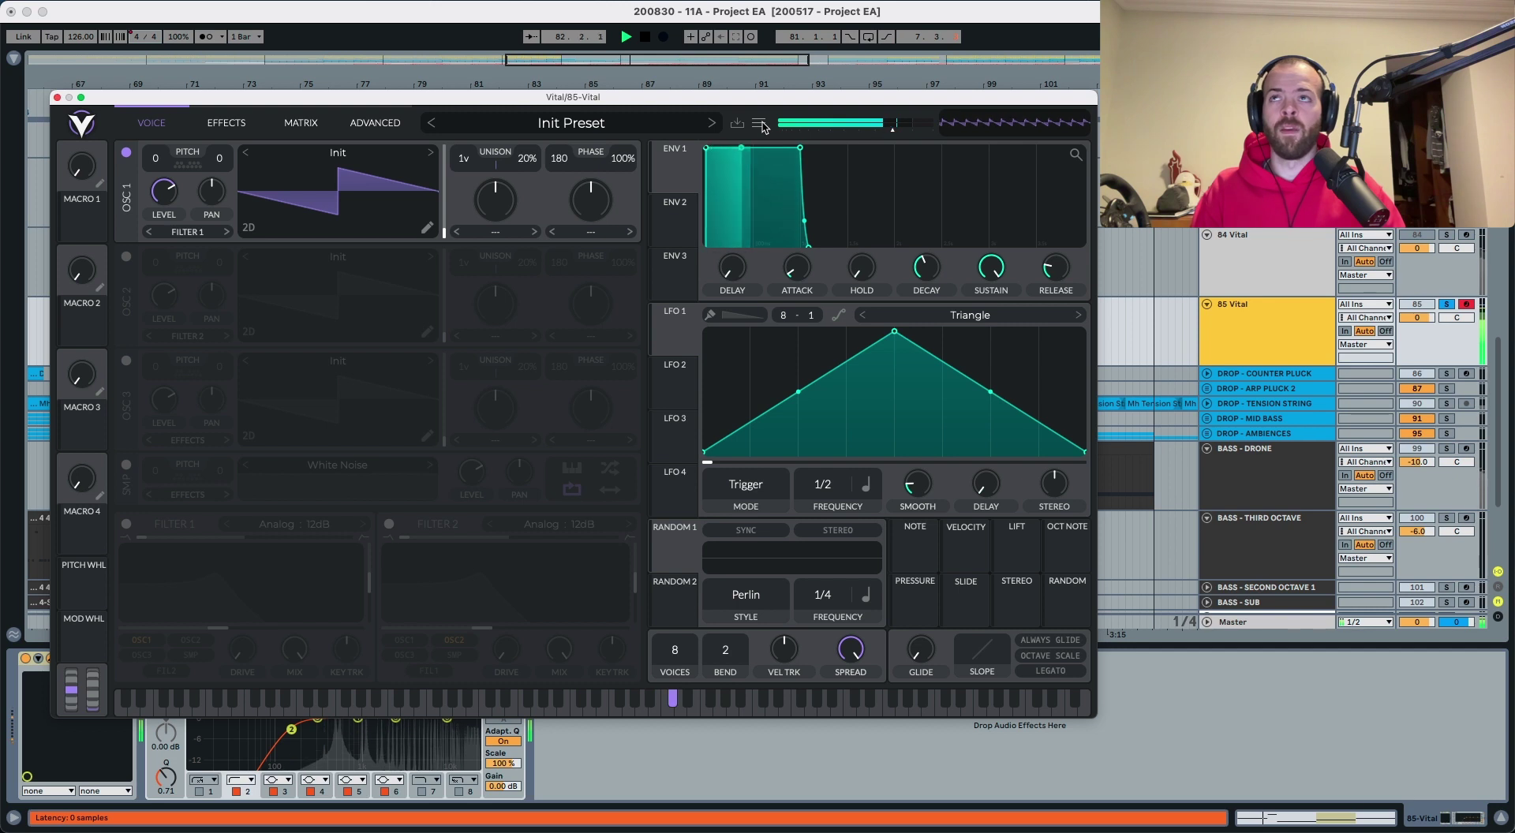
key("space")
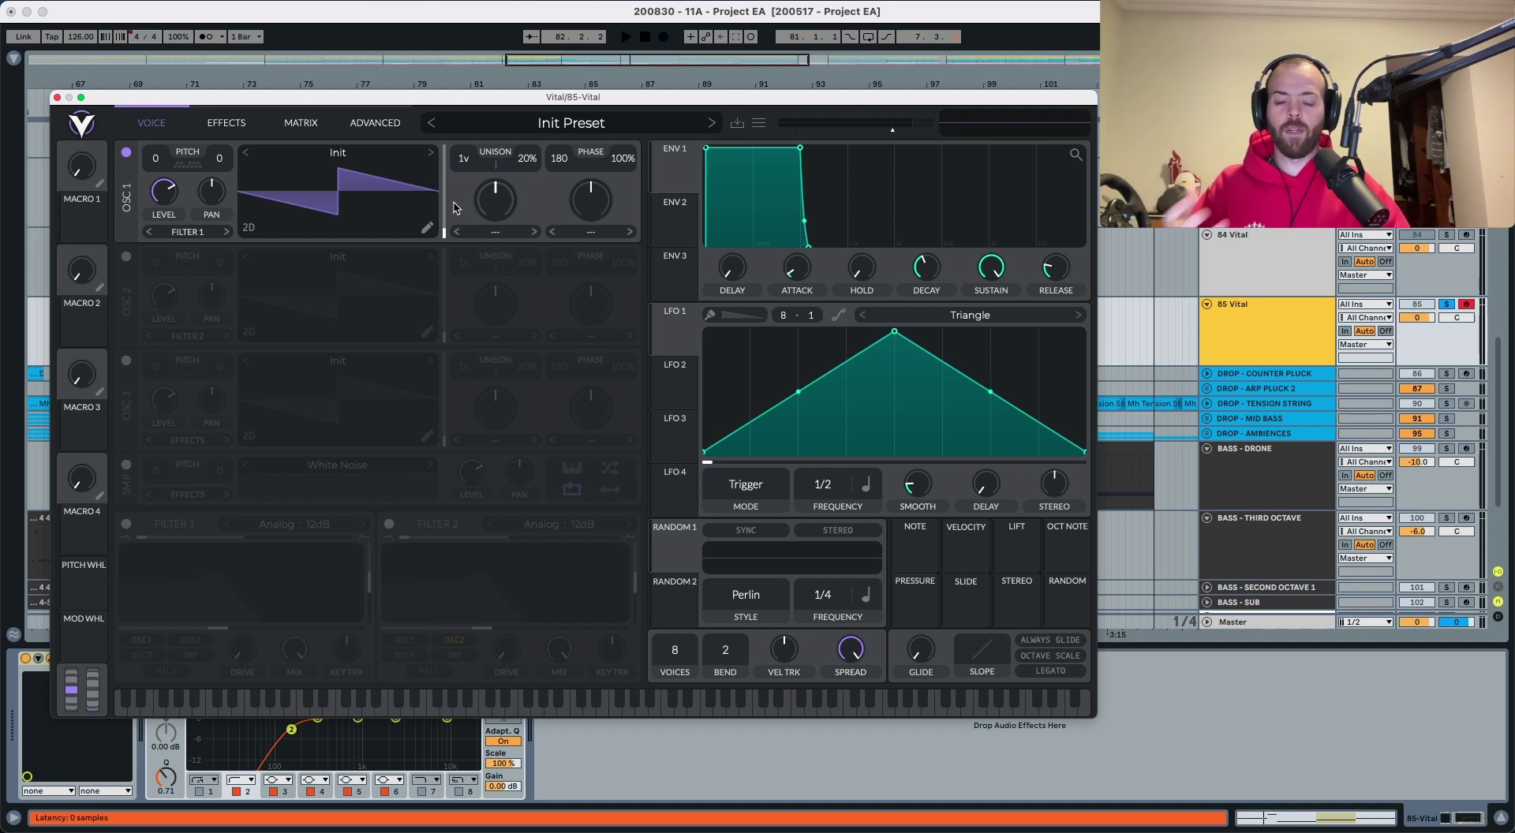
Step: Set oscillator 1's unison to 2 voices with 2% detune and listen to the sound
left_click(464, 163)
scroll(529, 169, "down", 5)
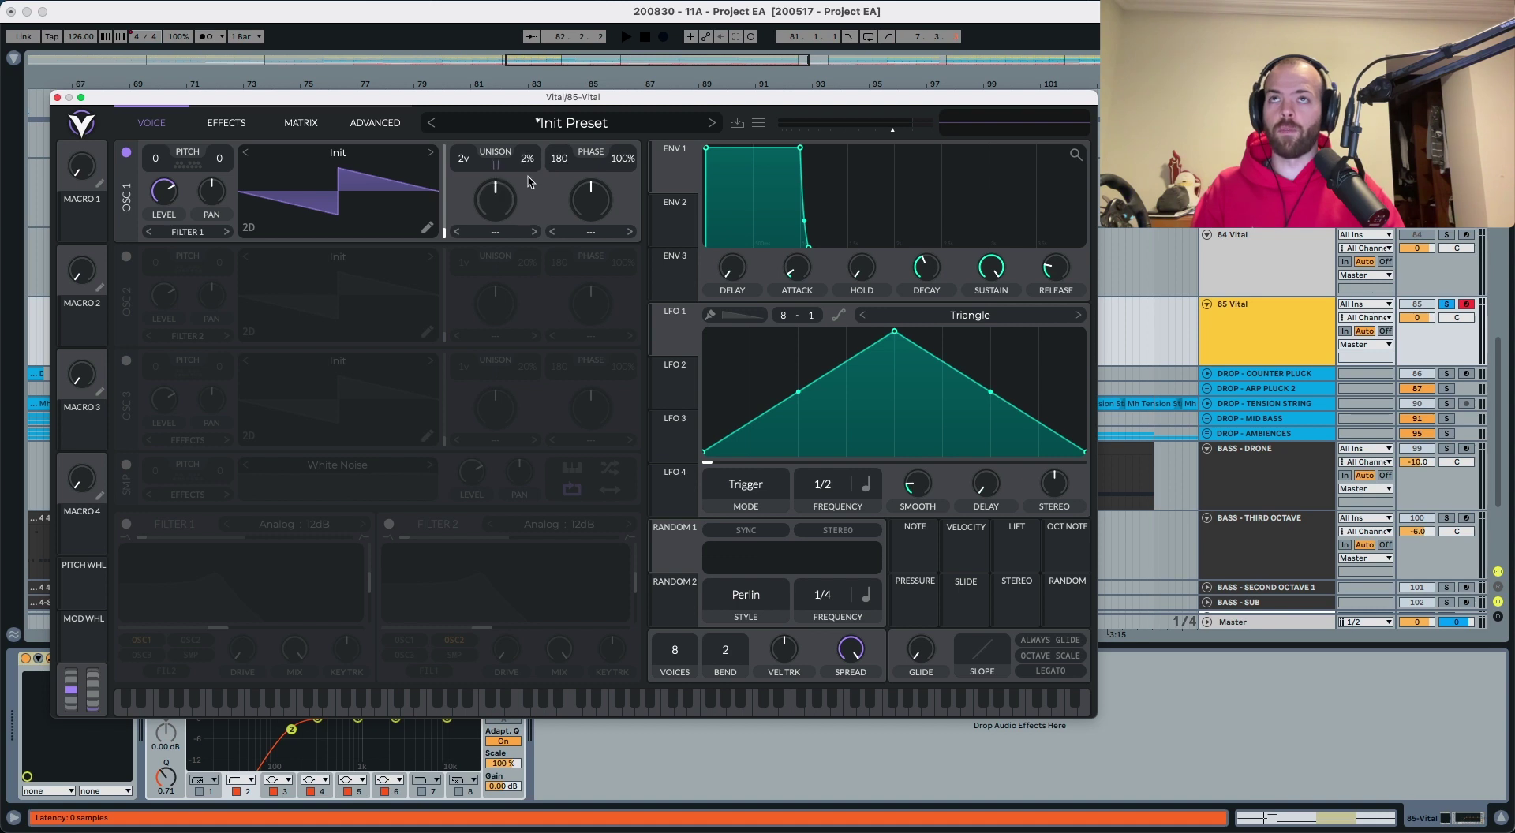
key("space")
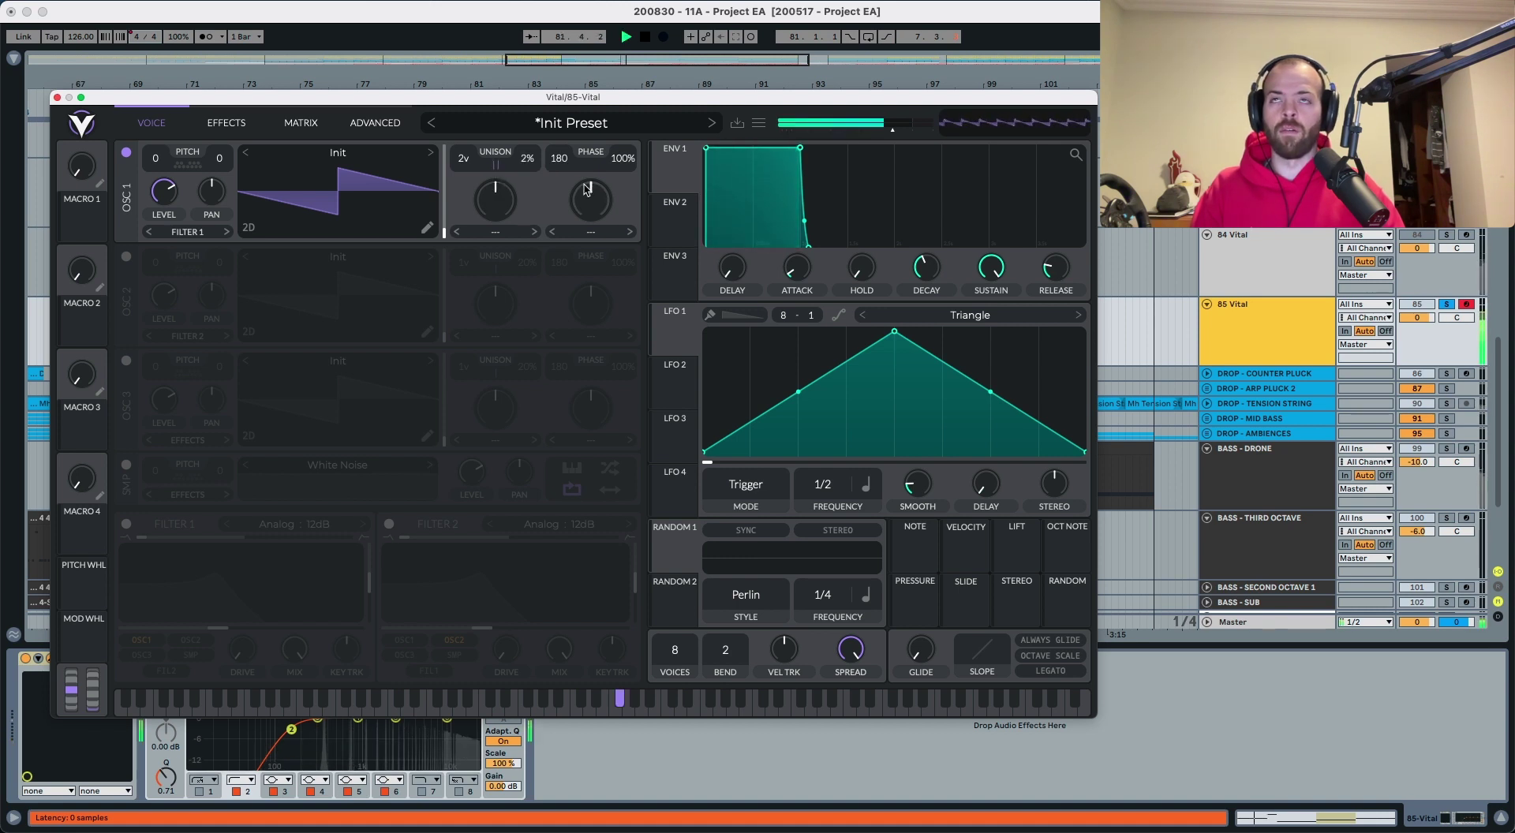
key("space")
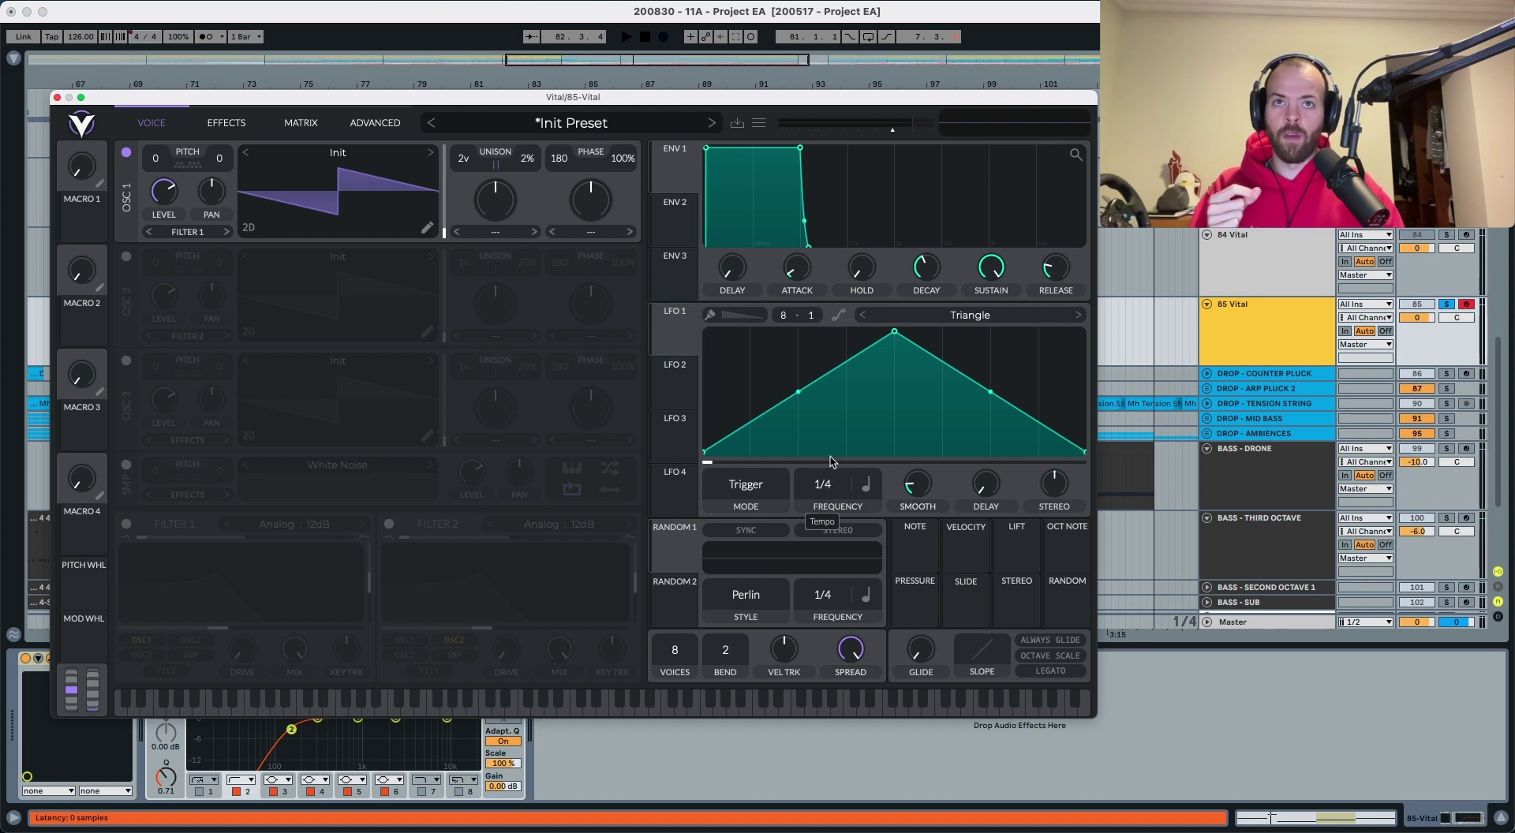
Step: Set LFO 1's frequency to 1/4, modulate oscillator 1's phase distortion amount with it and choose the Bend type
left_click_drag(676, 338, 611, 210)
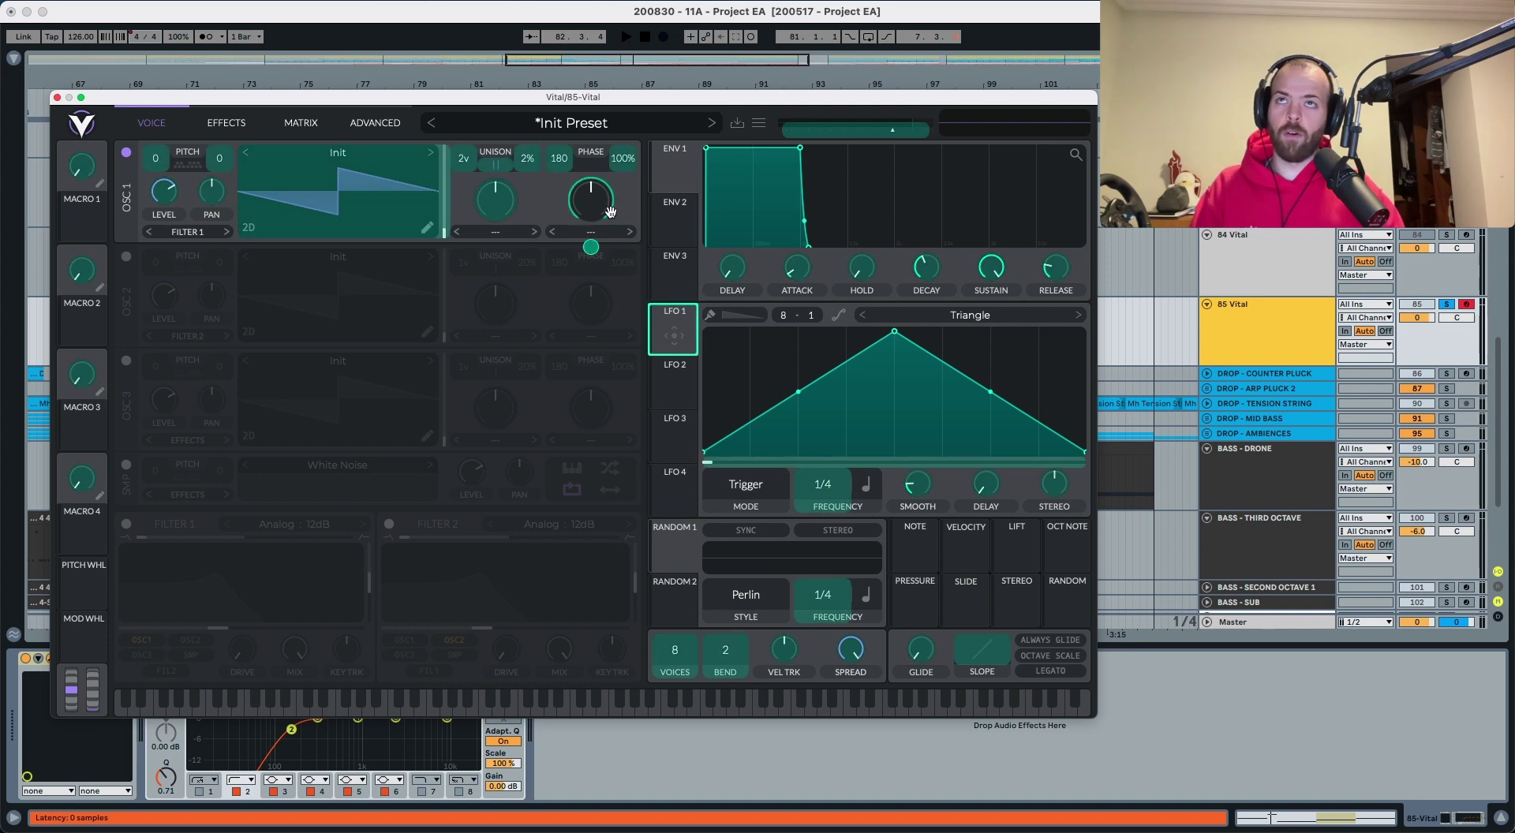
left_click_drag(610, 211, 591, 246)
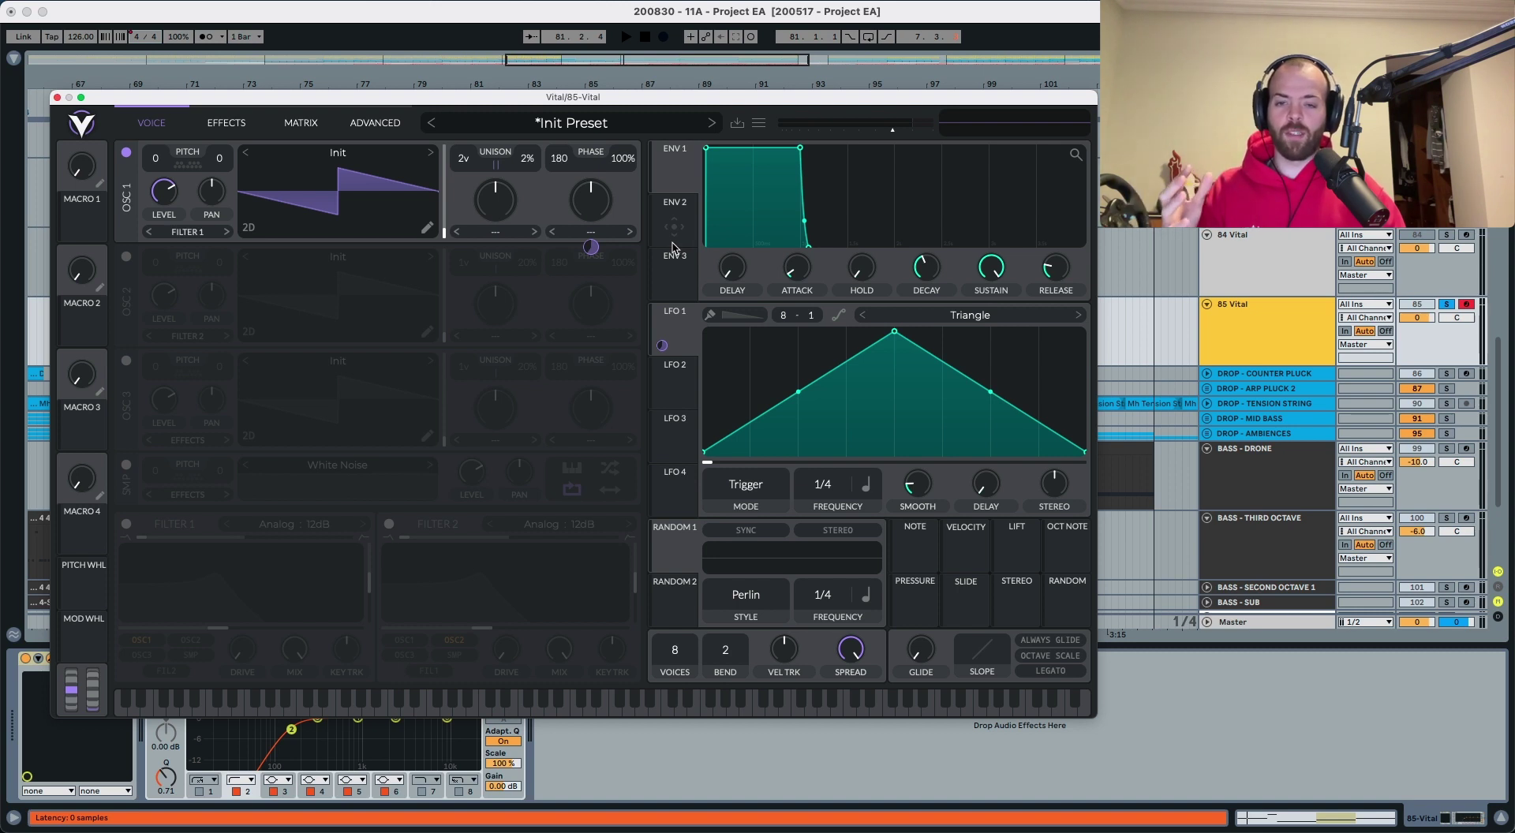
left_click(623, 240)
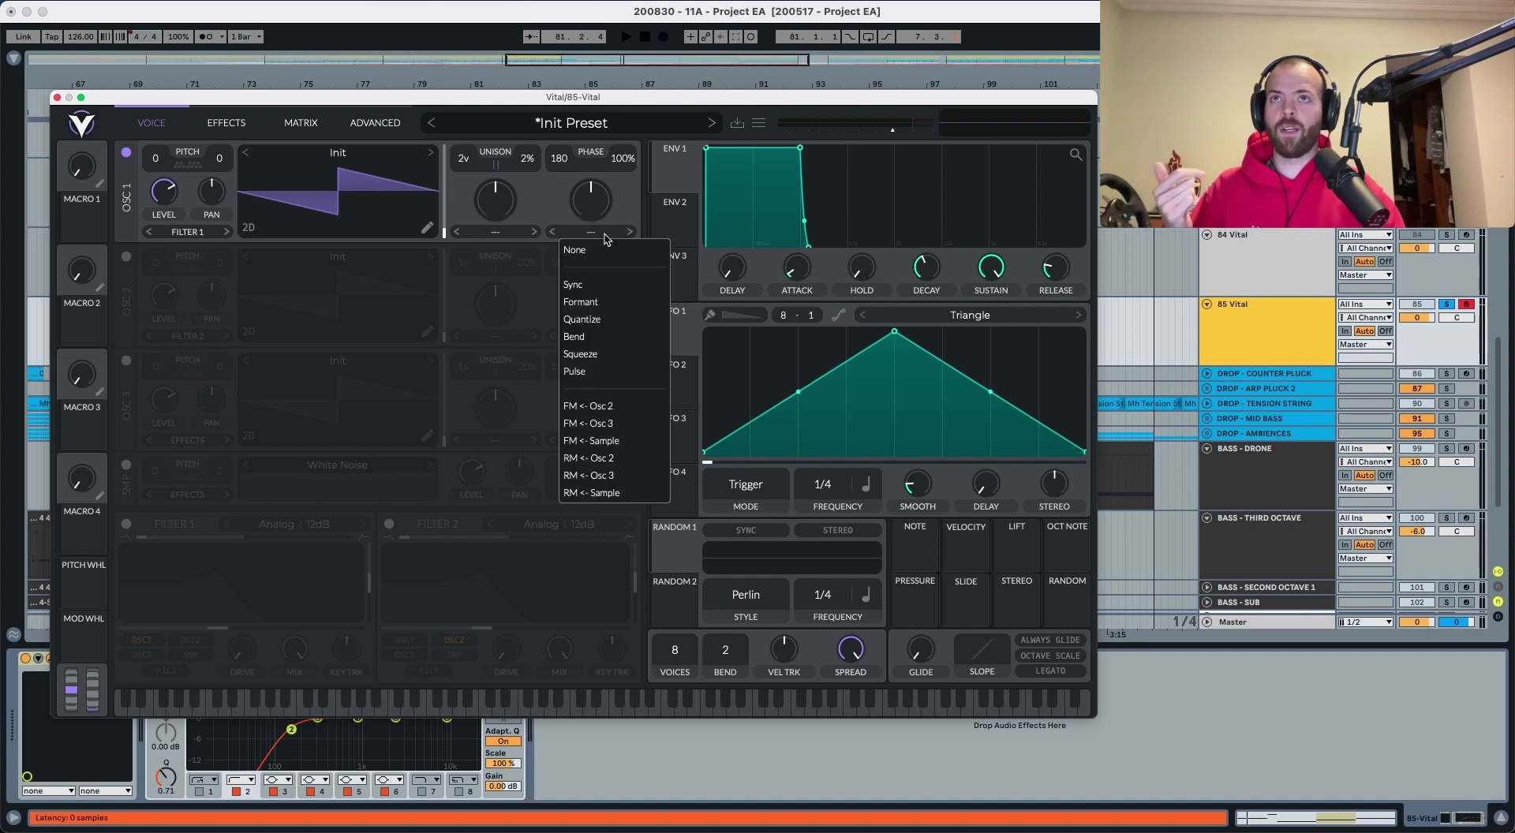
left_click(590, 340)
key("space")
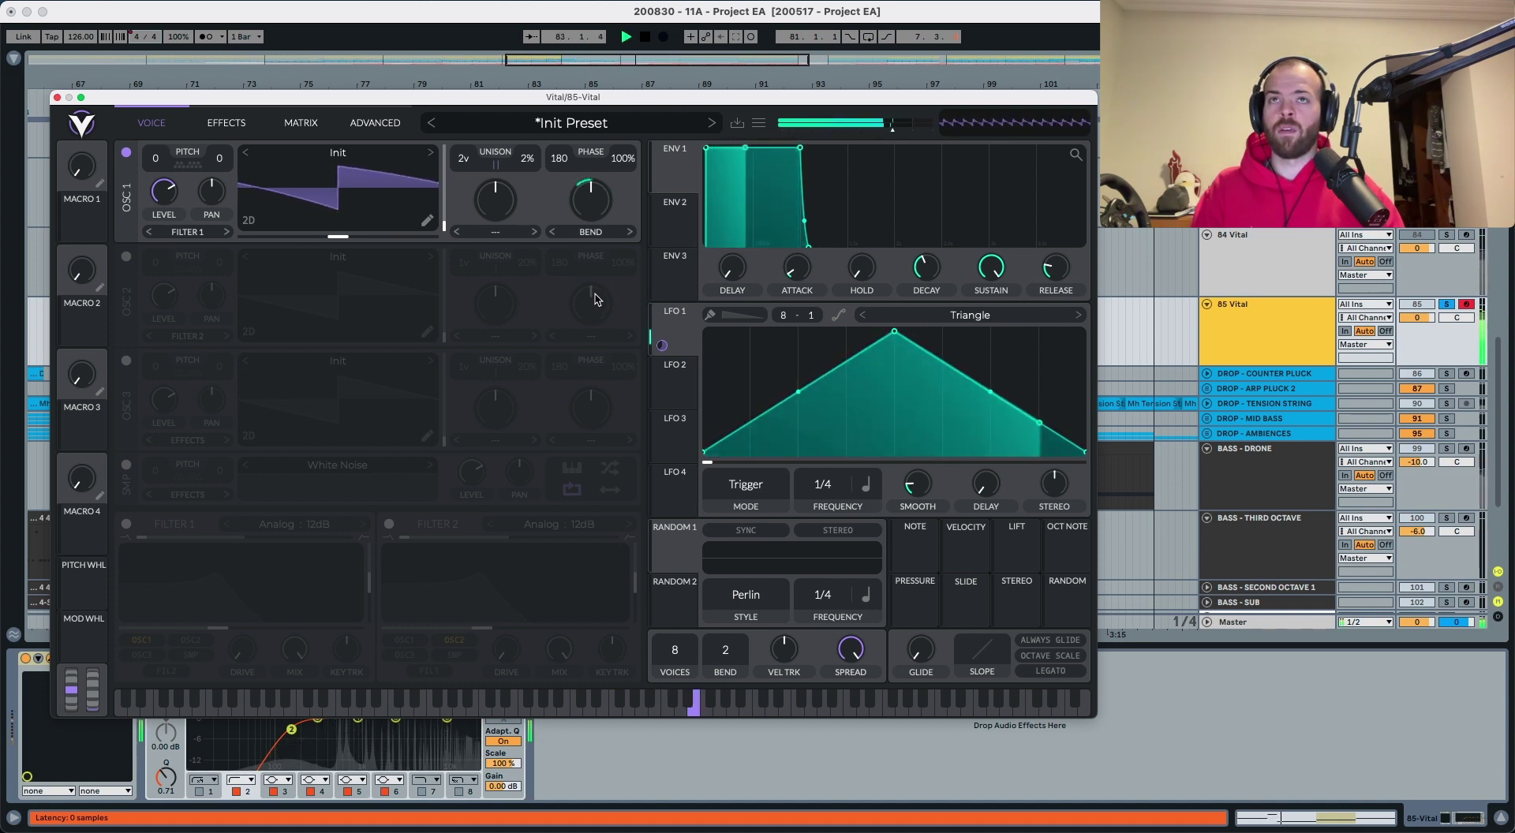
key("space")
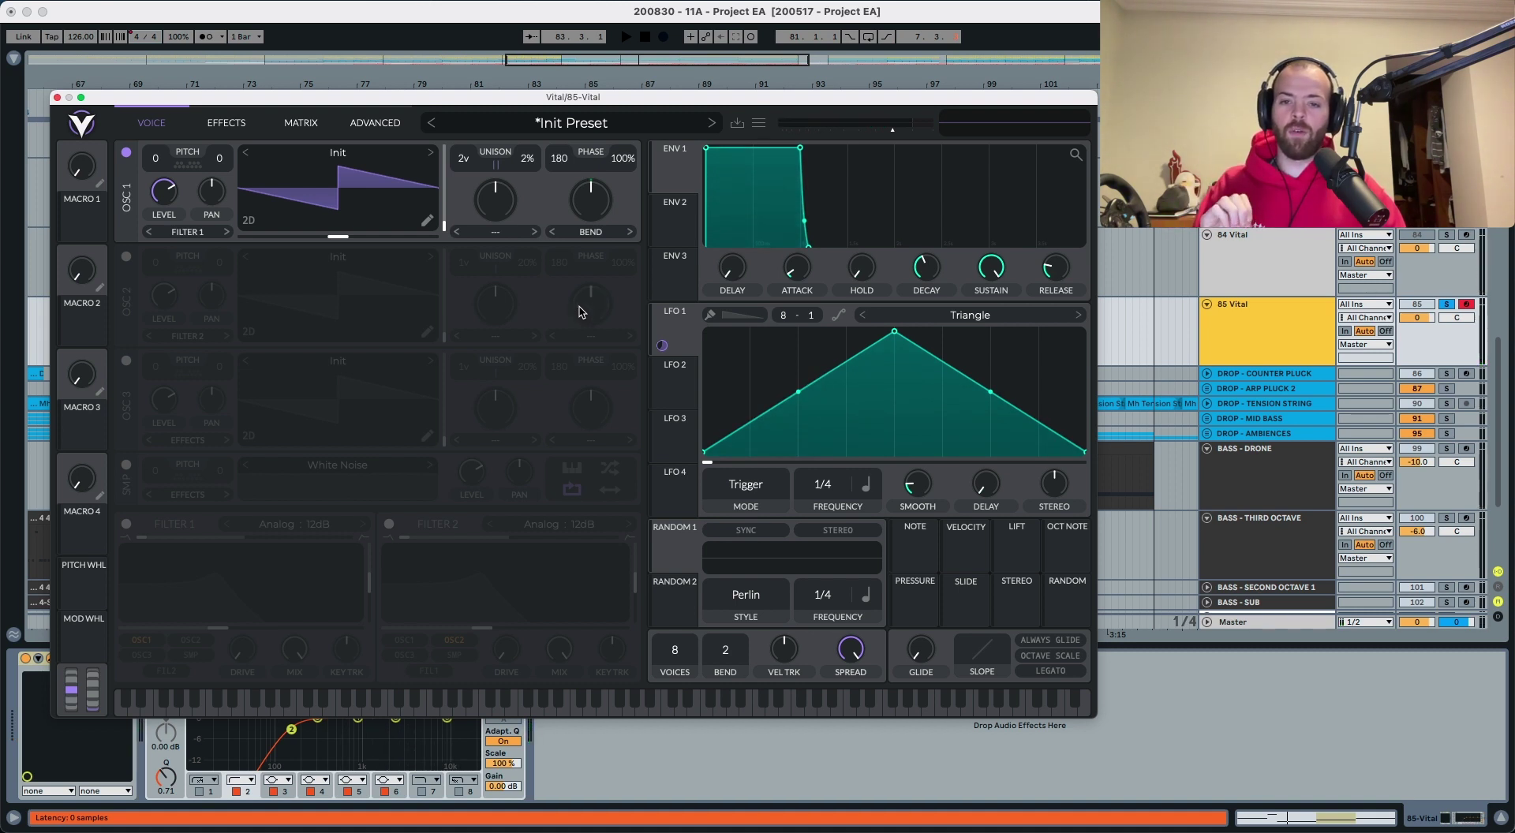
Step: Enable Filter 1 on oscillator 1 and raise its cutoff to about 417 Hz
left_click(126, 524)
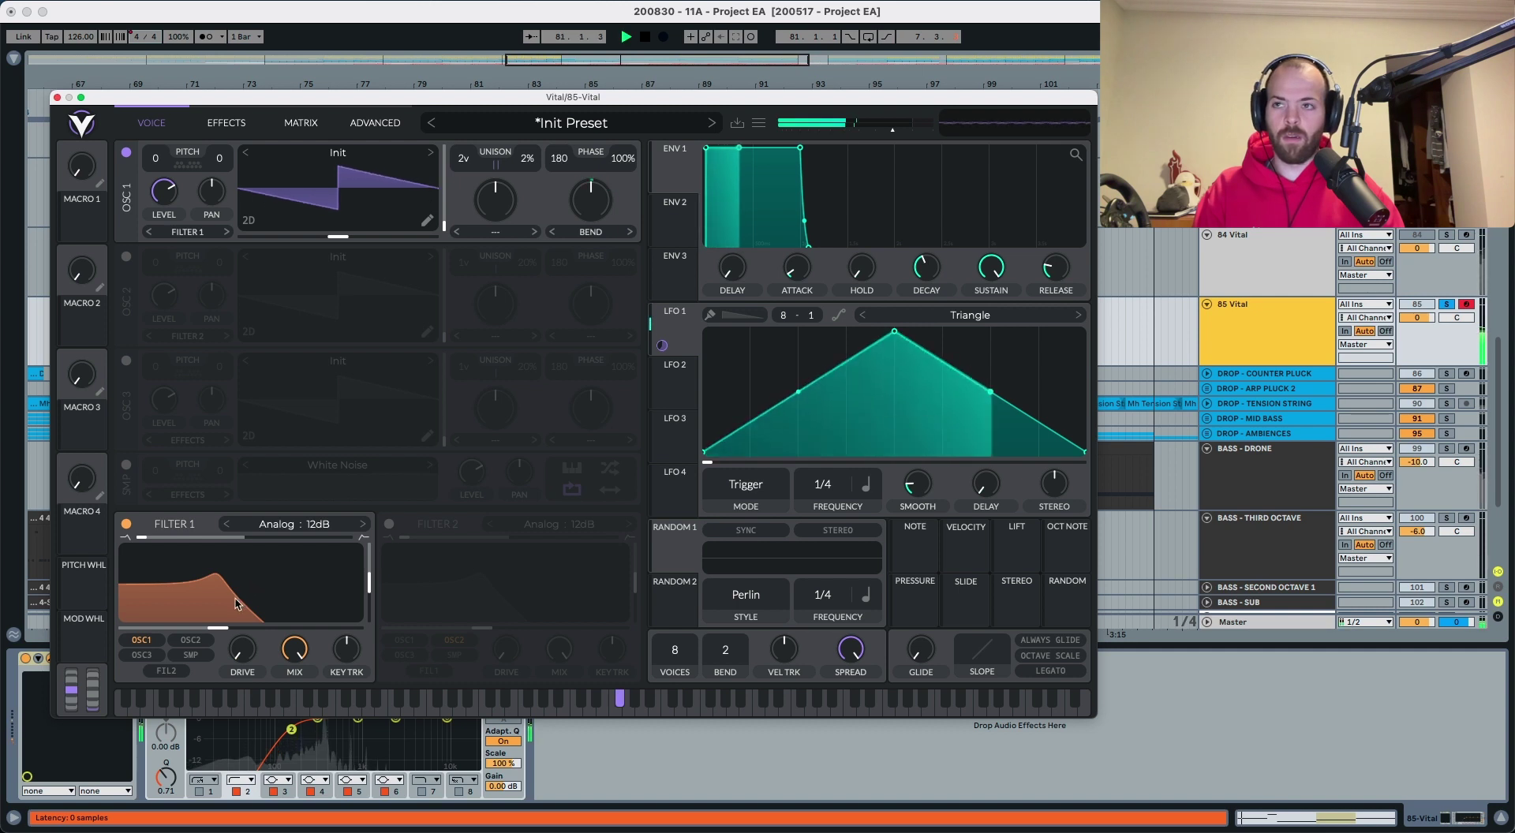
mouse_move(218, 631)
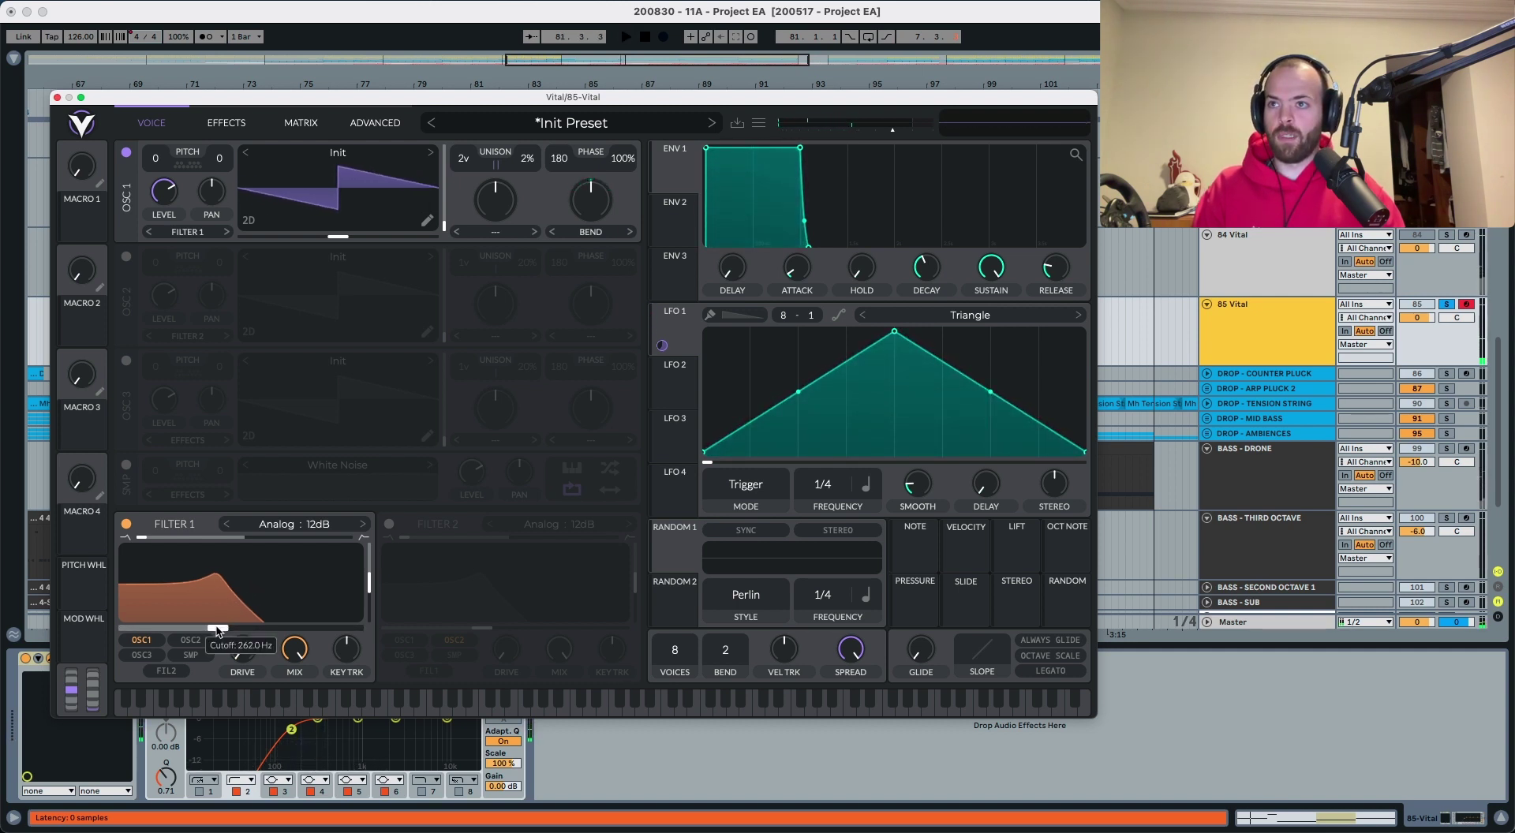
left_click_drag(218, 630, 226, 631)
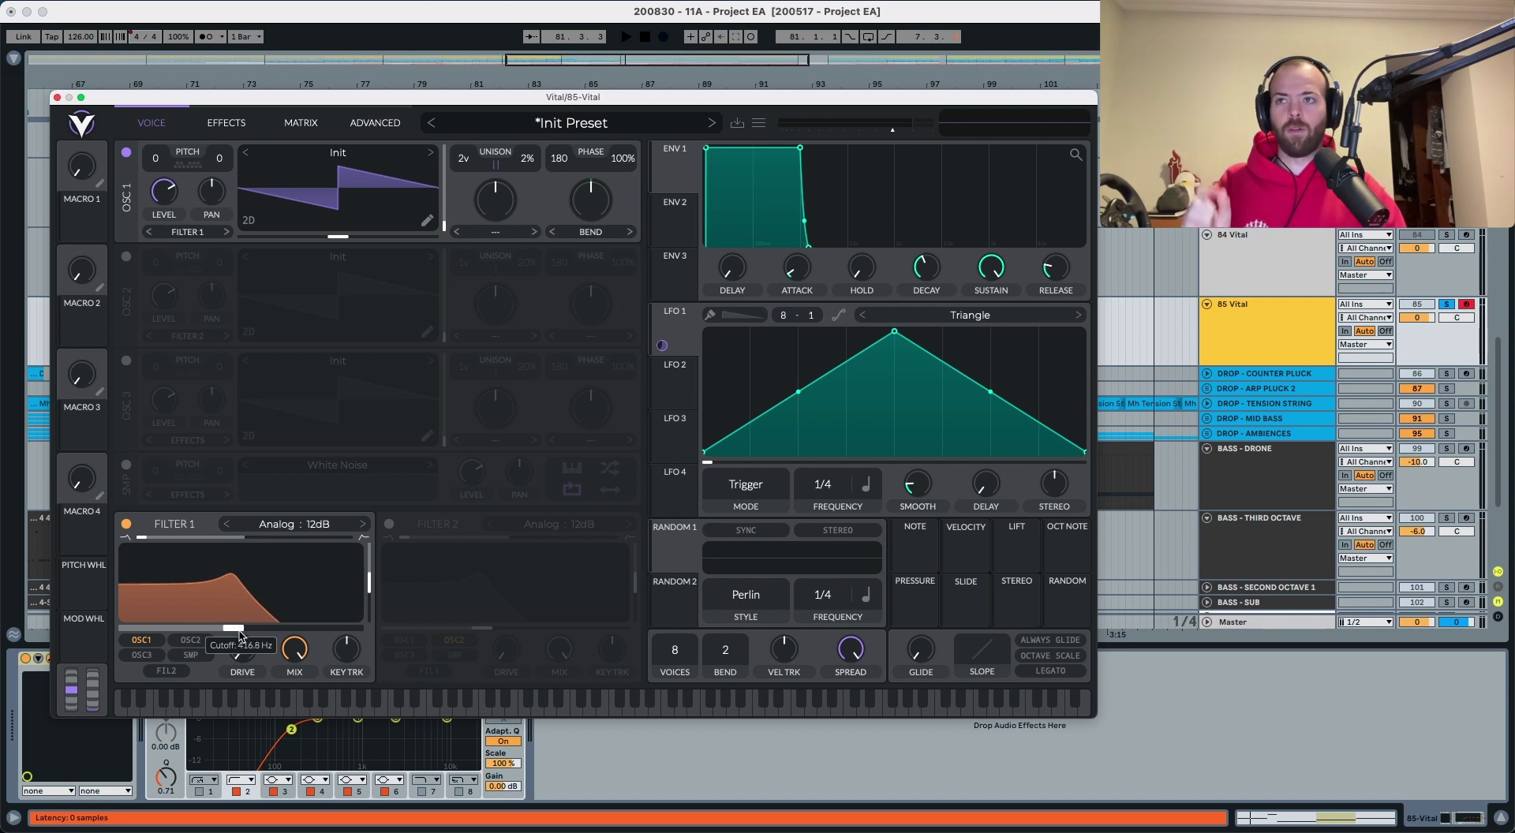
Step: Choose Hz as the display's frequency unit in the advanced settings and return to the voice page
left_click(371, 124)
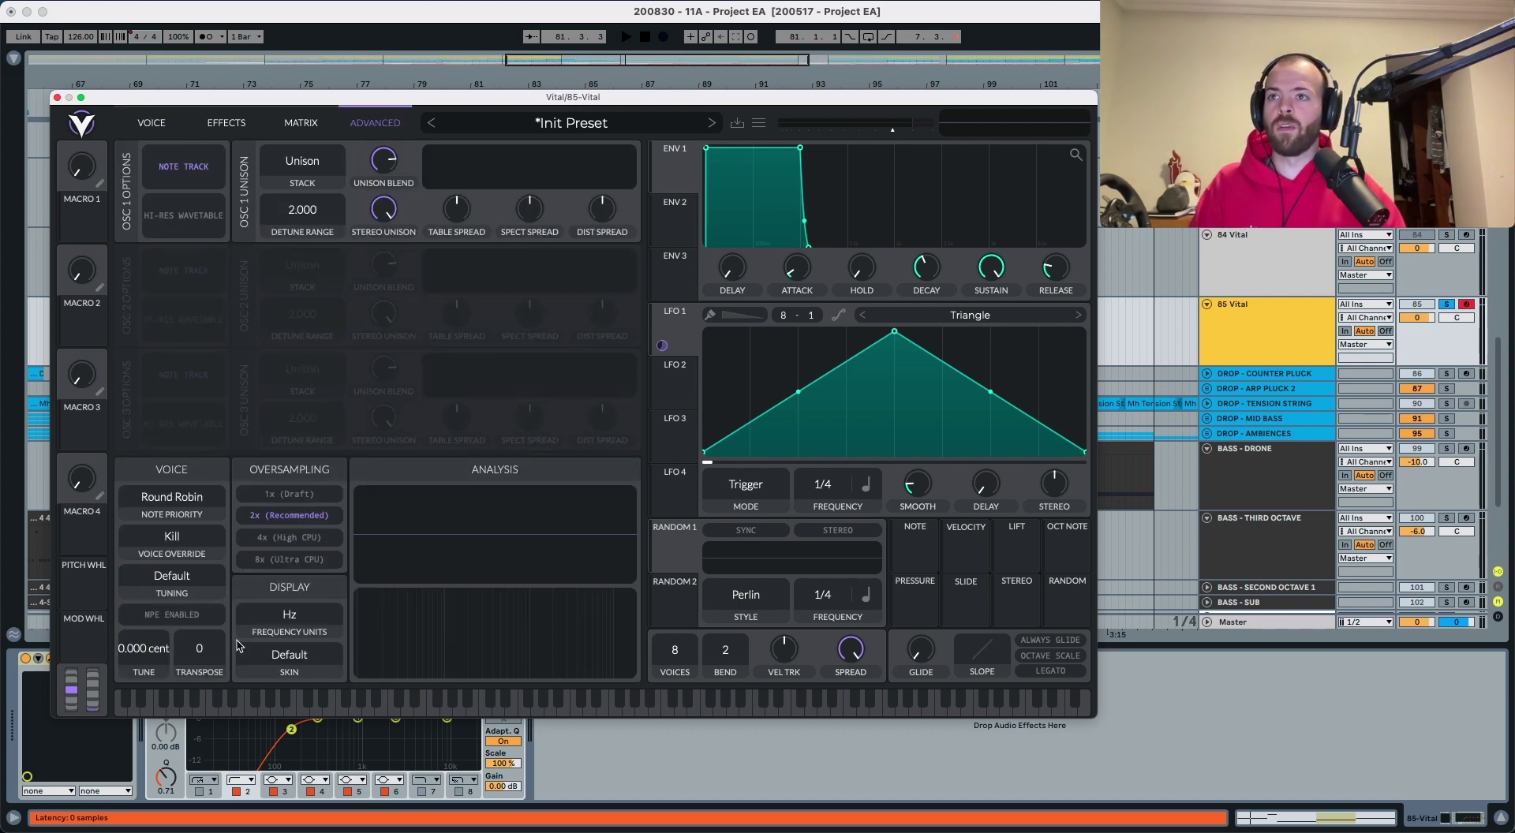
left_click(301, 621)
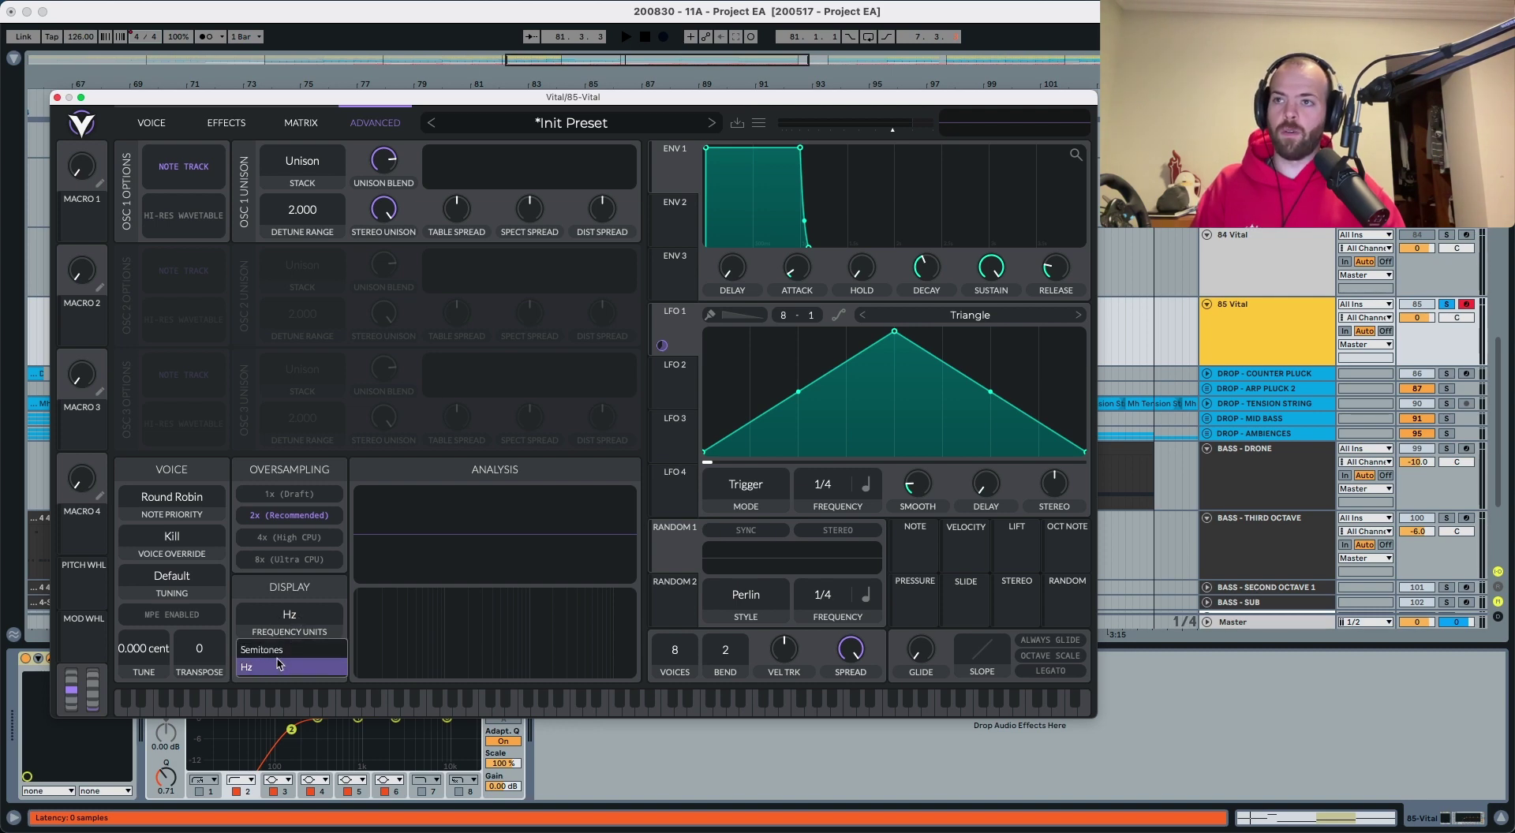
left_click(261, 665)
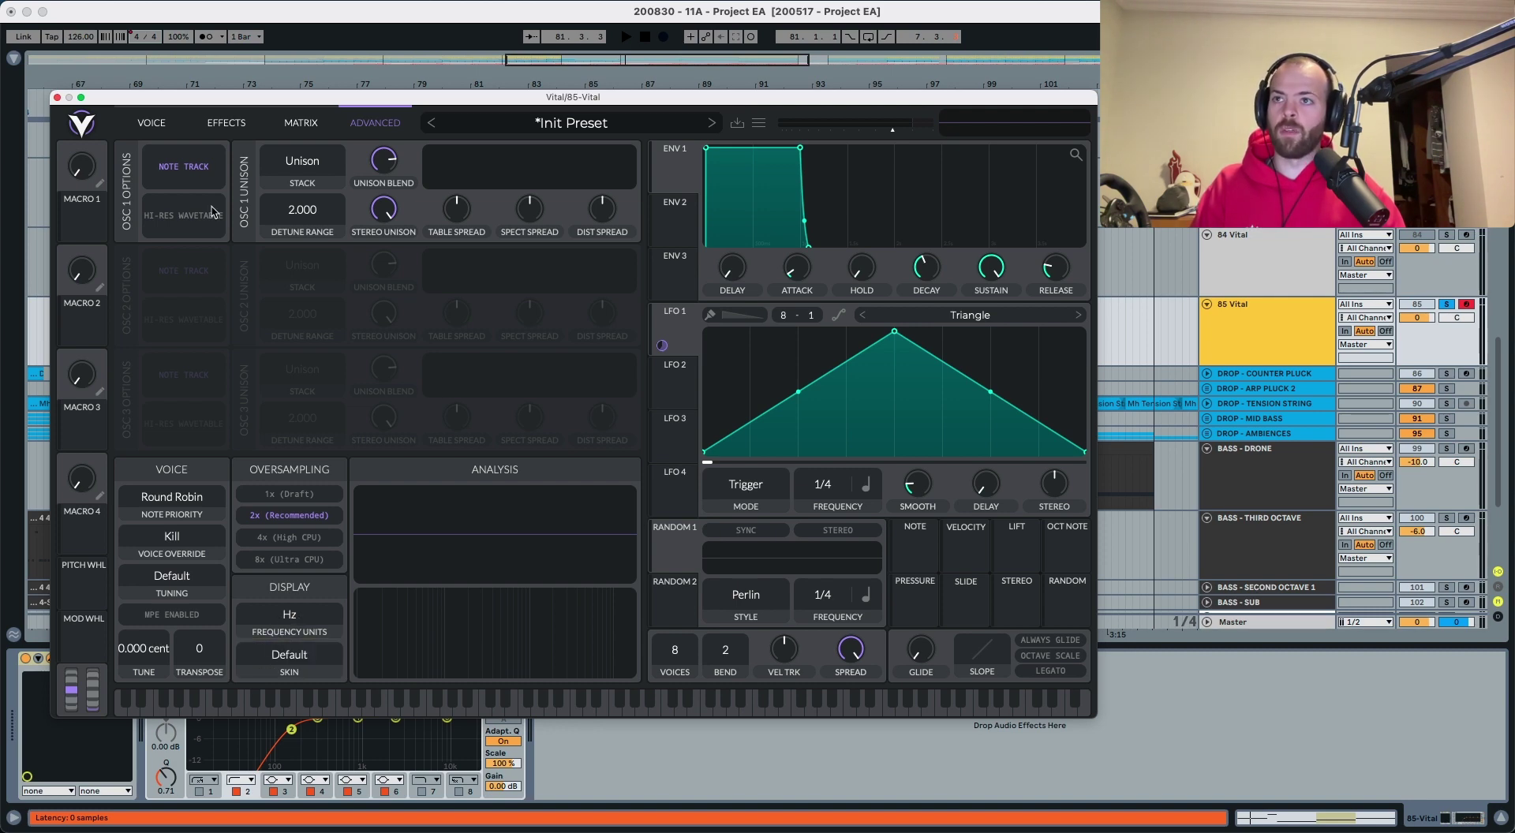
left_click(162, 128)
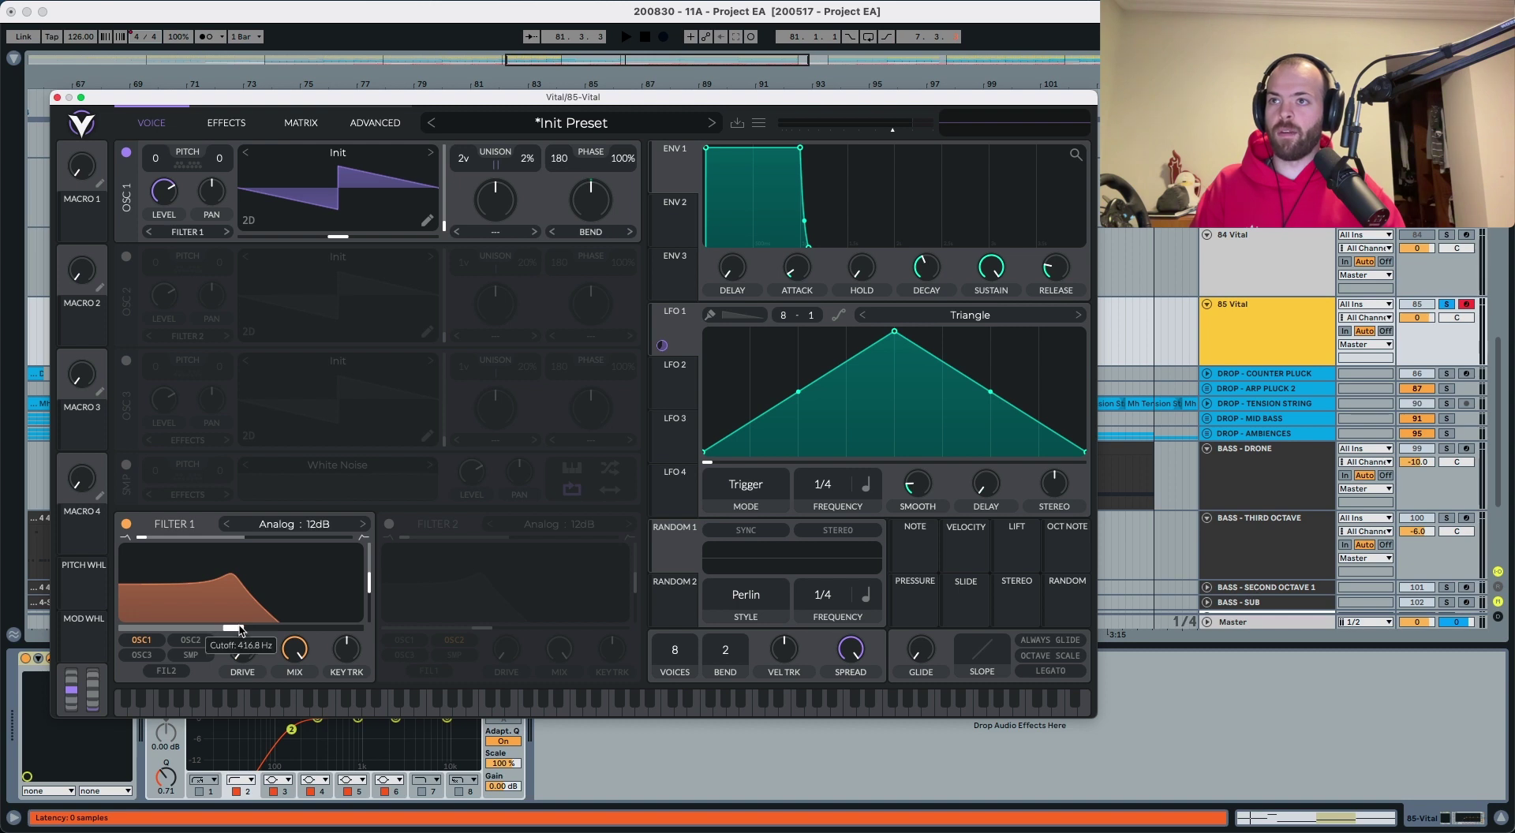
Step: Add about 2.7 dB of drive to Filter 1 while auditioning the sound
key("space")
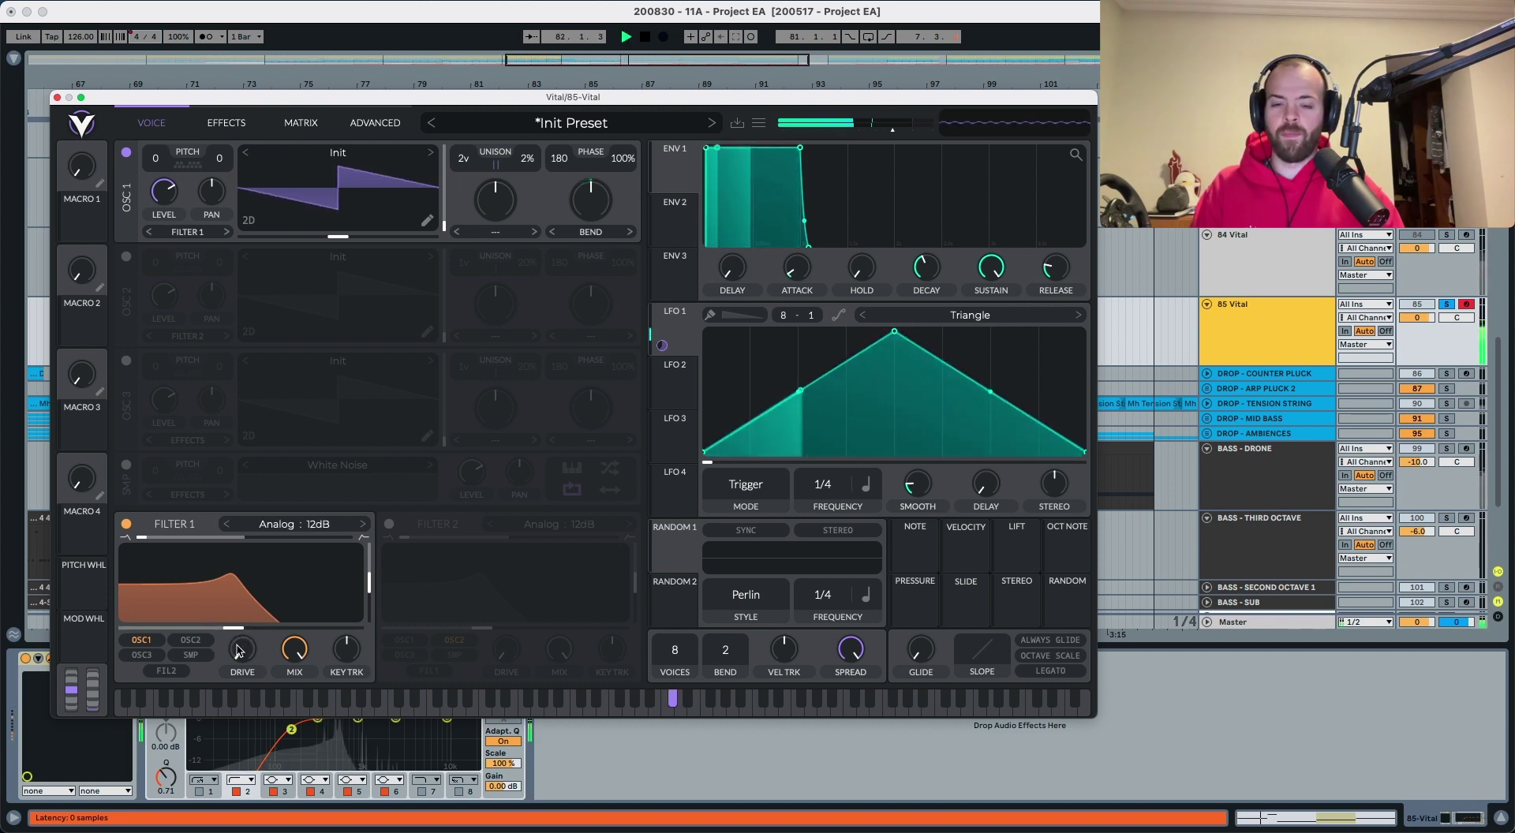
key("space")
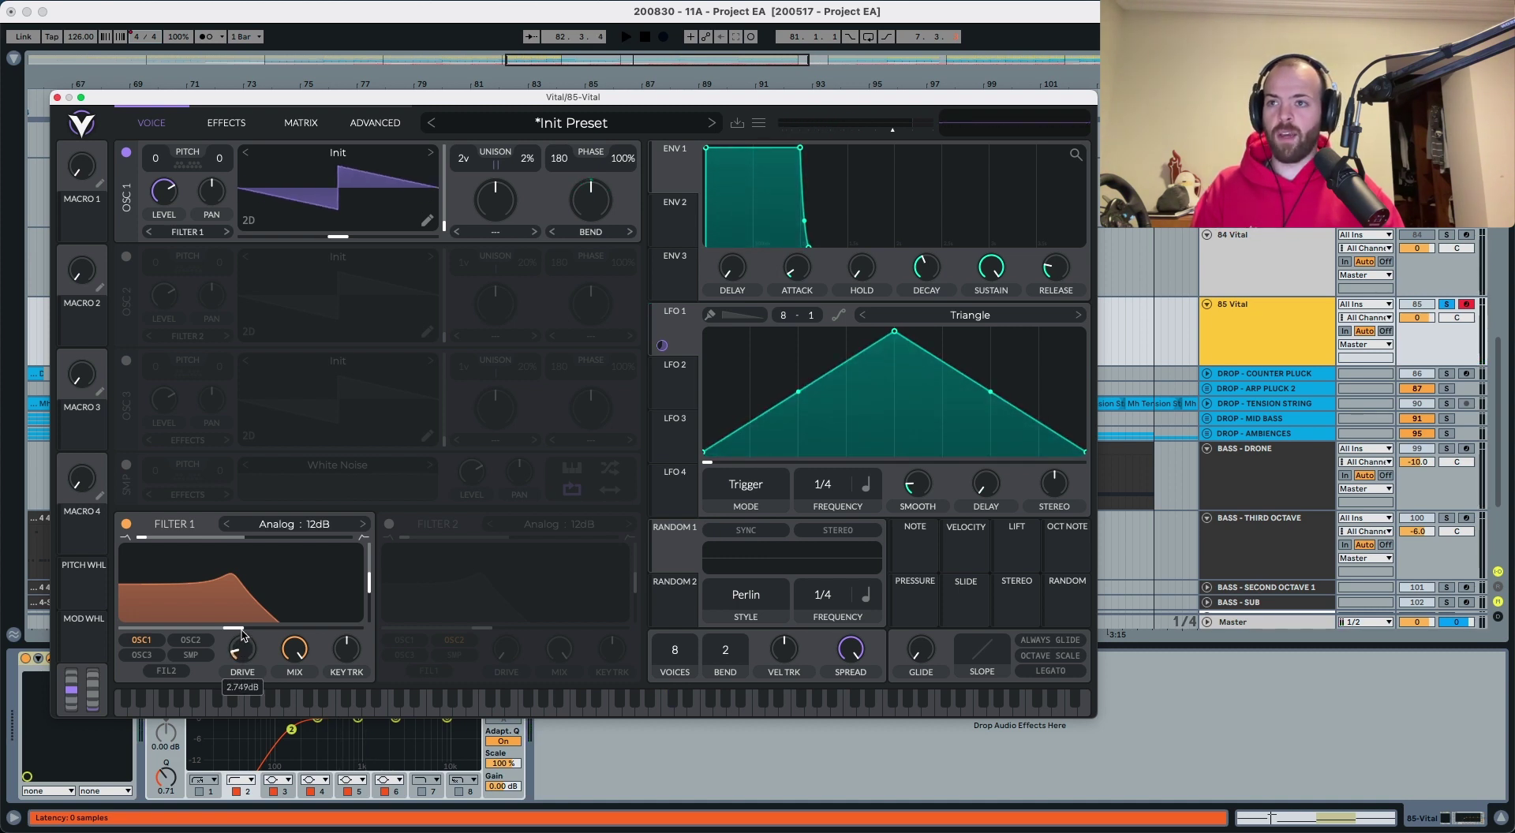
key("space")
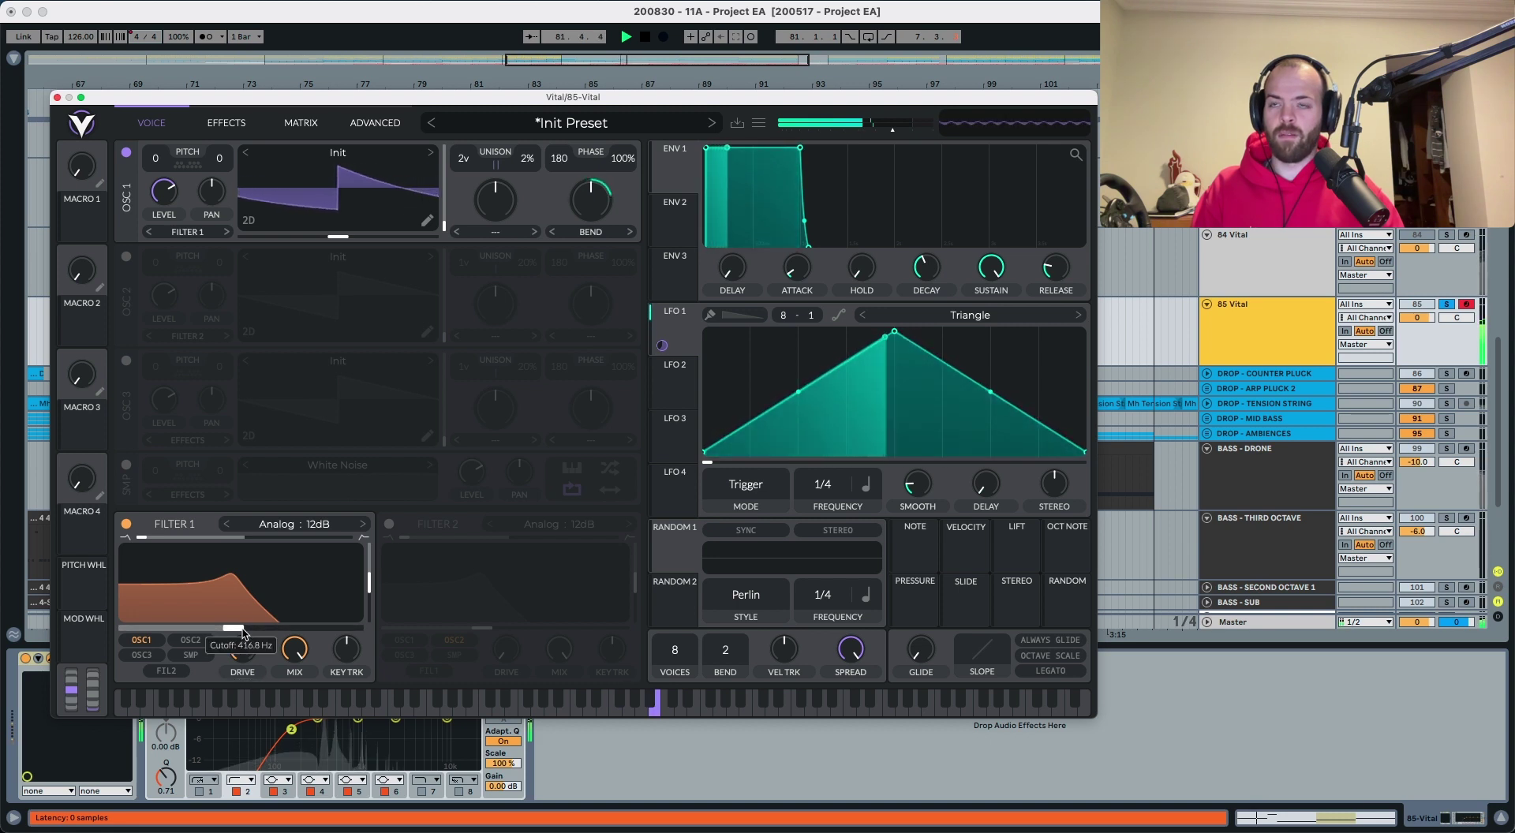
key("space")
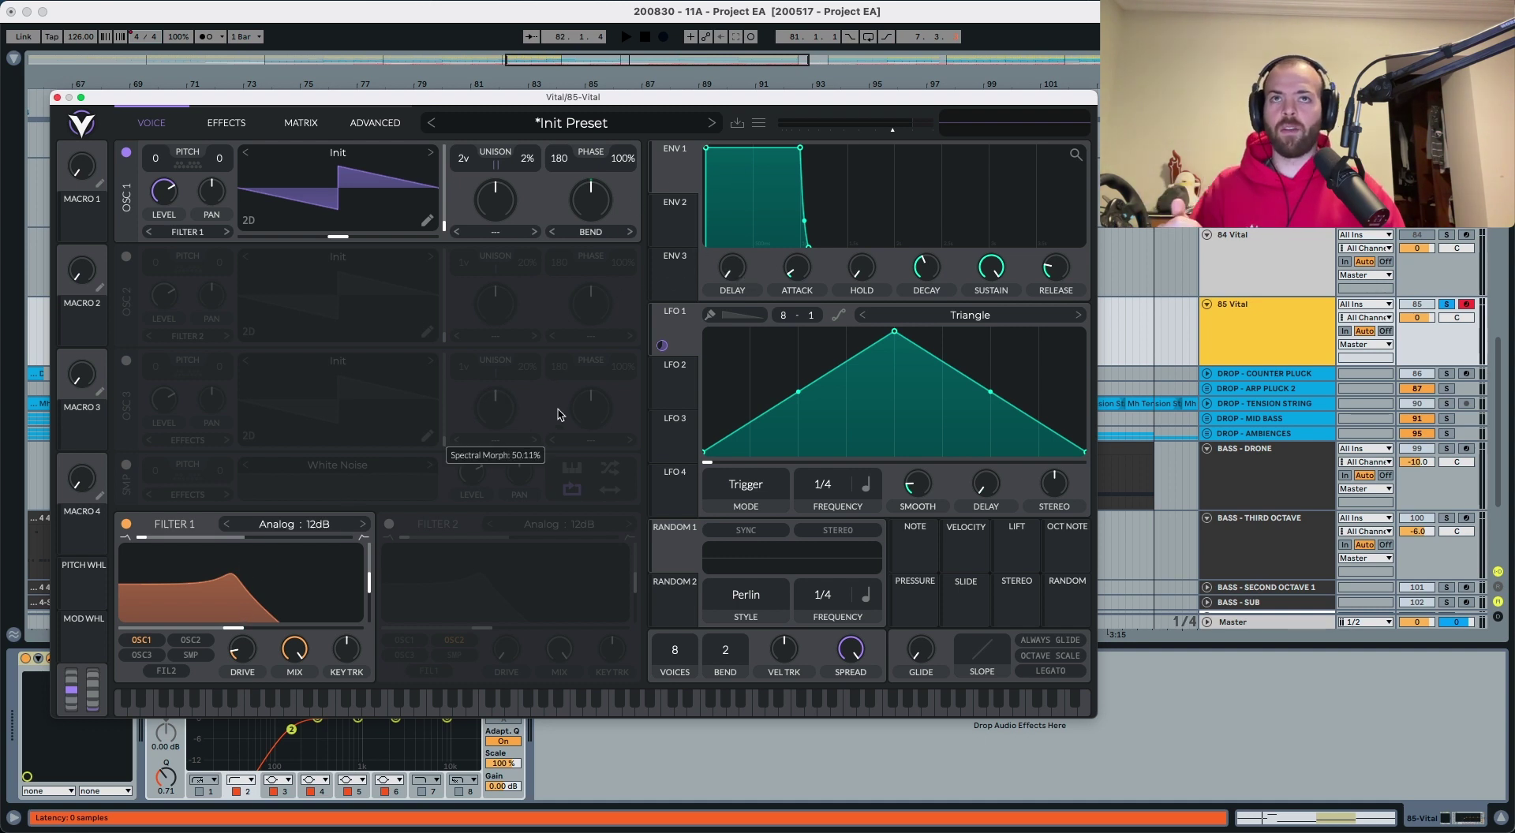
Step: Shape envelope 1 with a slightly longer attack, sustain at about 0.72 and a longer release
mouse_move(794, 274)
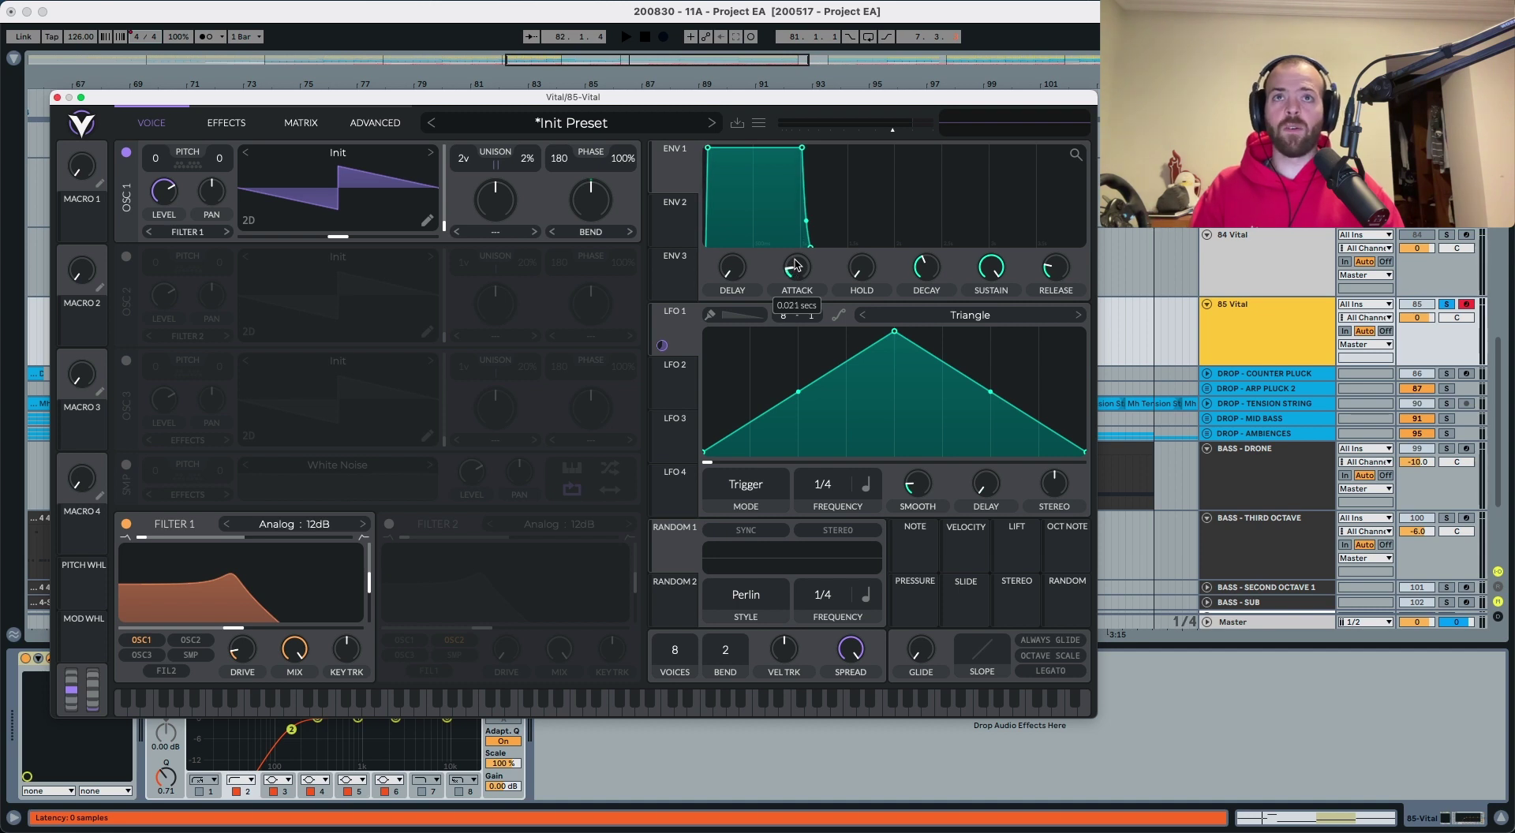
left_click_drag(796, 265, 798, 255)
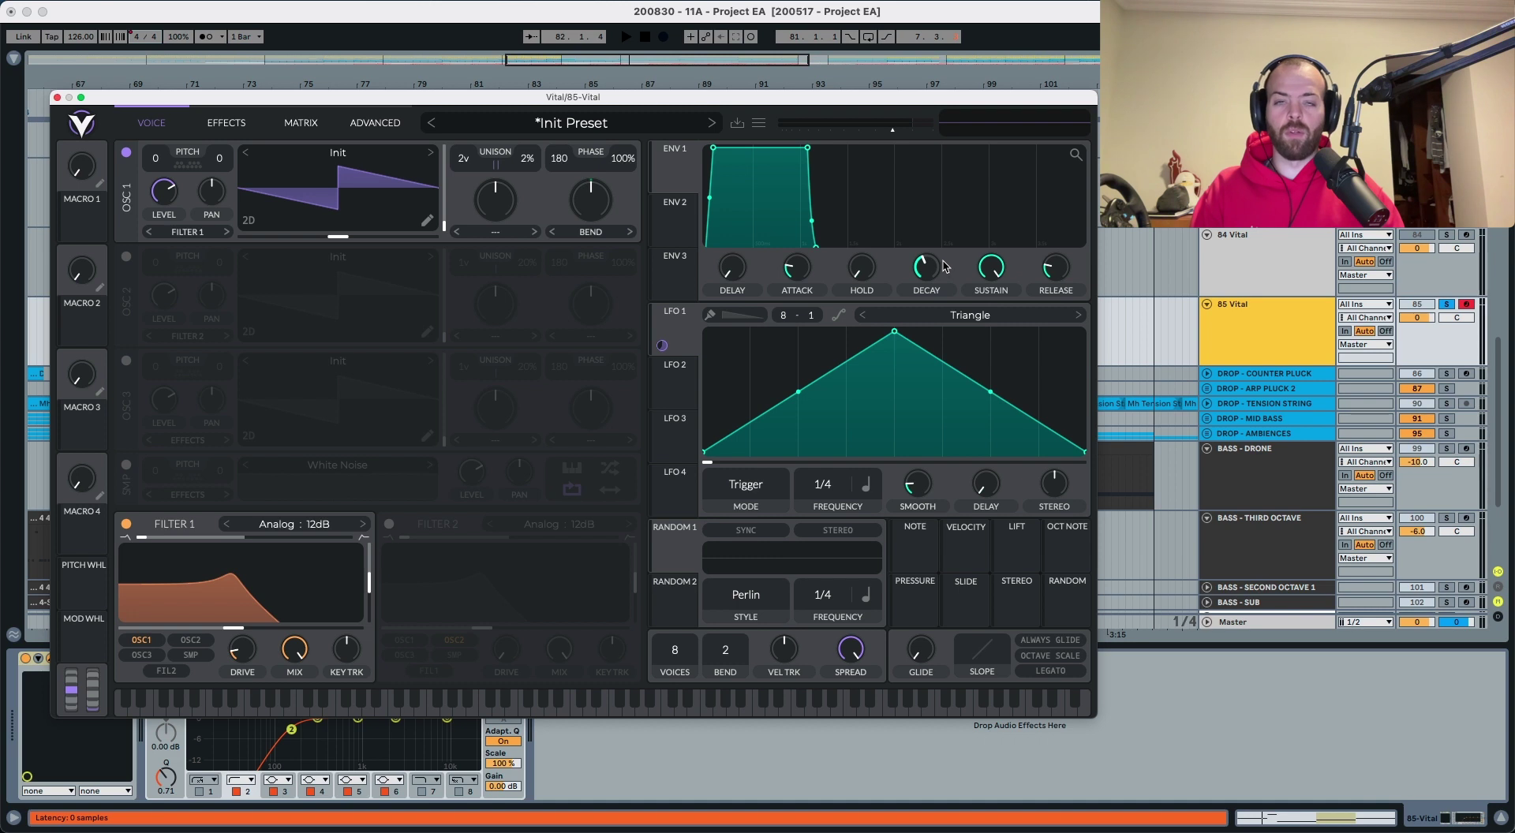
left_click_drag(939, 268, 980, 284)
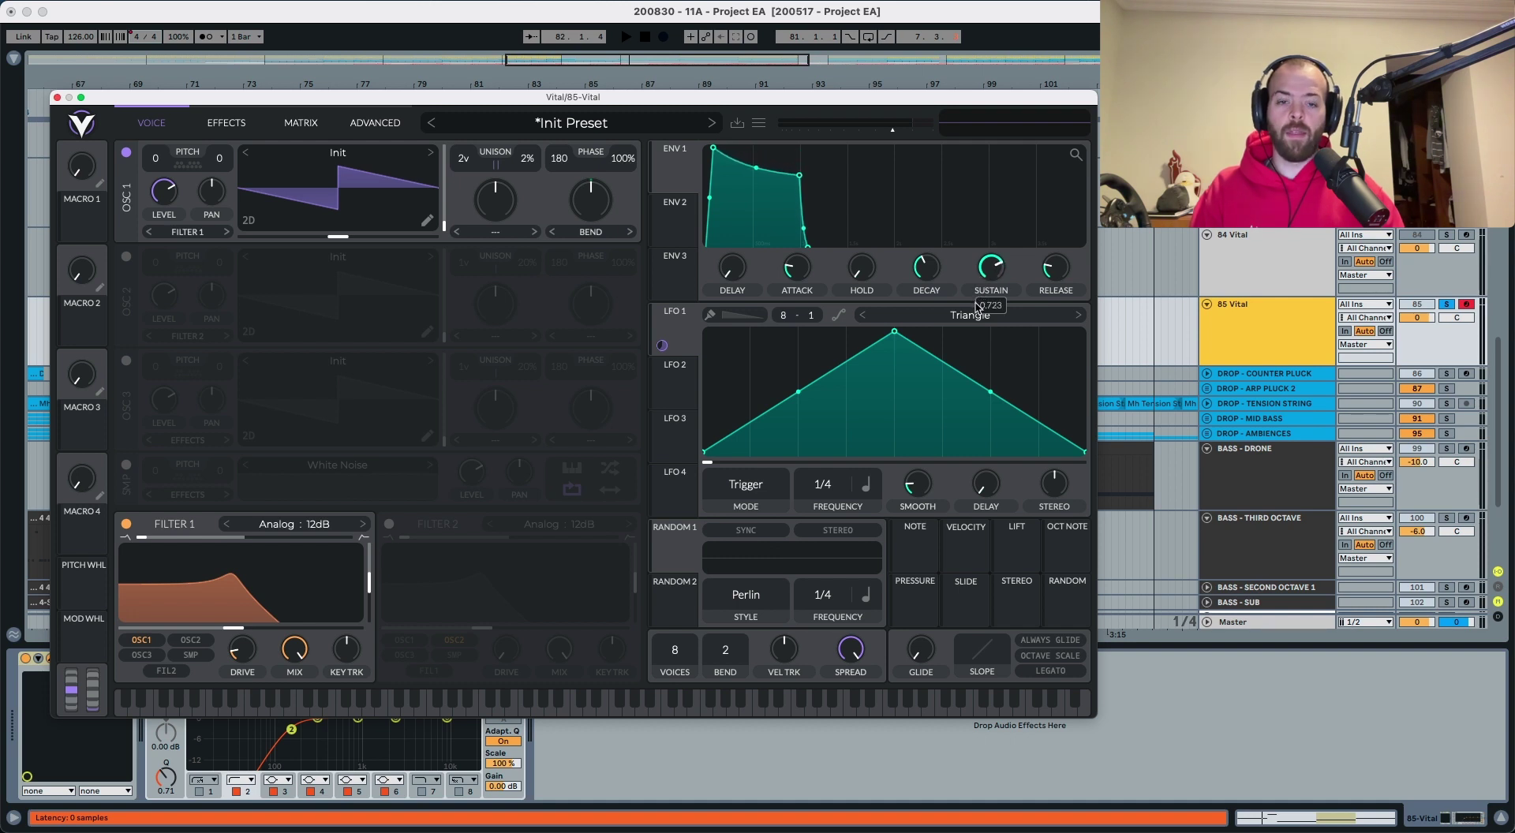
left_click_drag(1043, 280, 1051, 262)
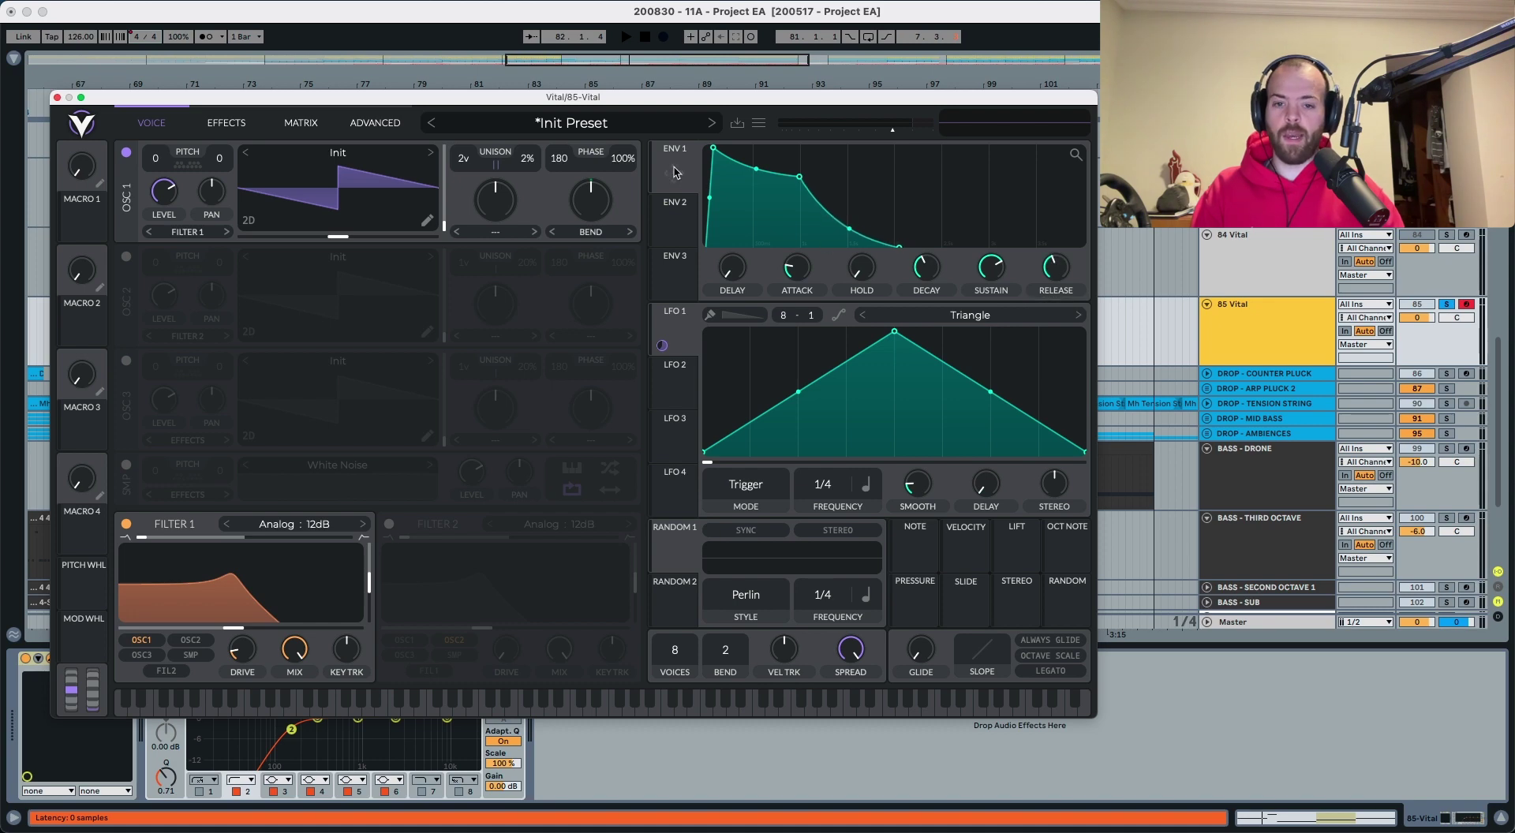
Step: Modulate Filter 1's cutoff with envelope 1 at an amount of about 46 and audition the result
left_click_drag(674, 172, 243, 617)
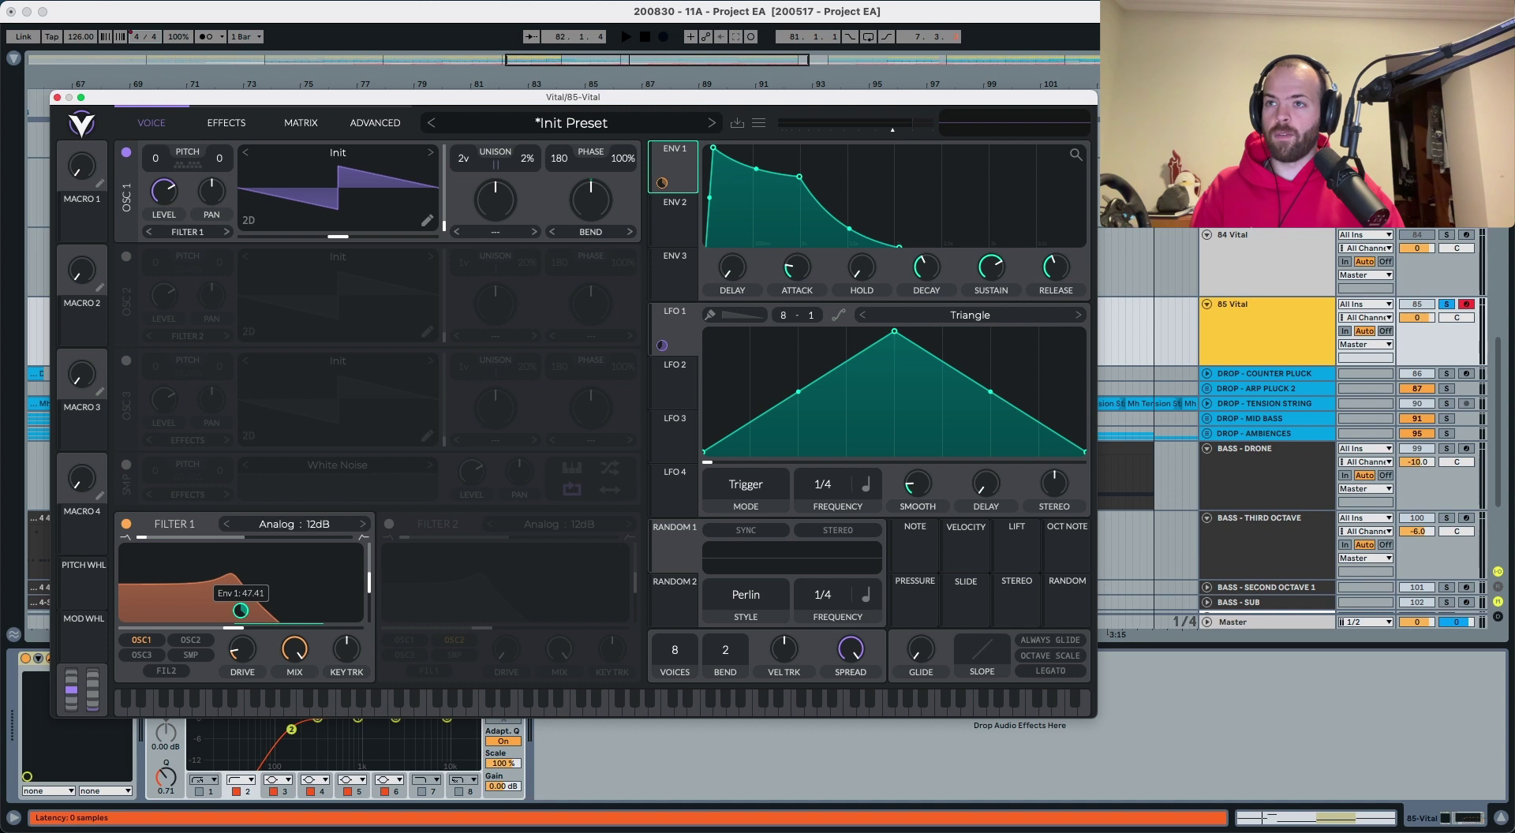
key("space")
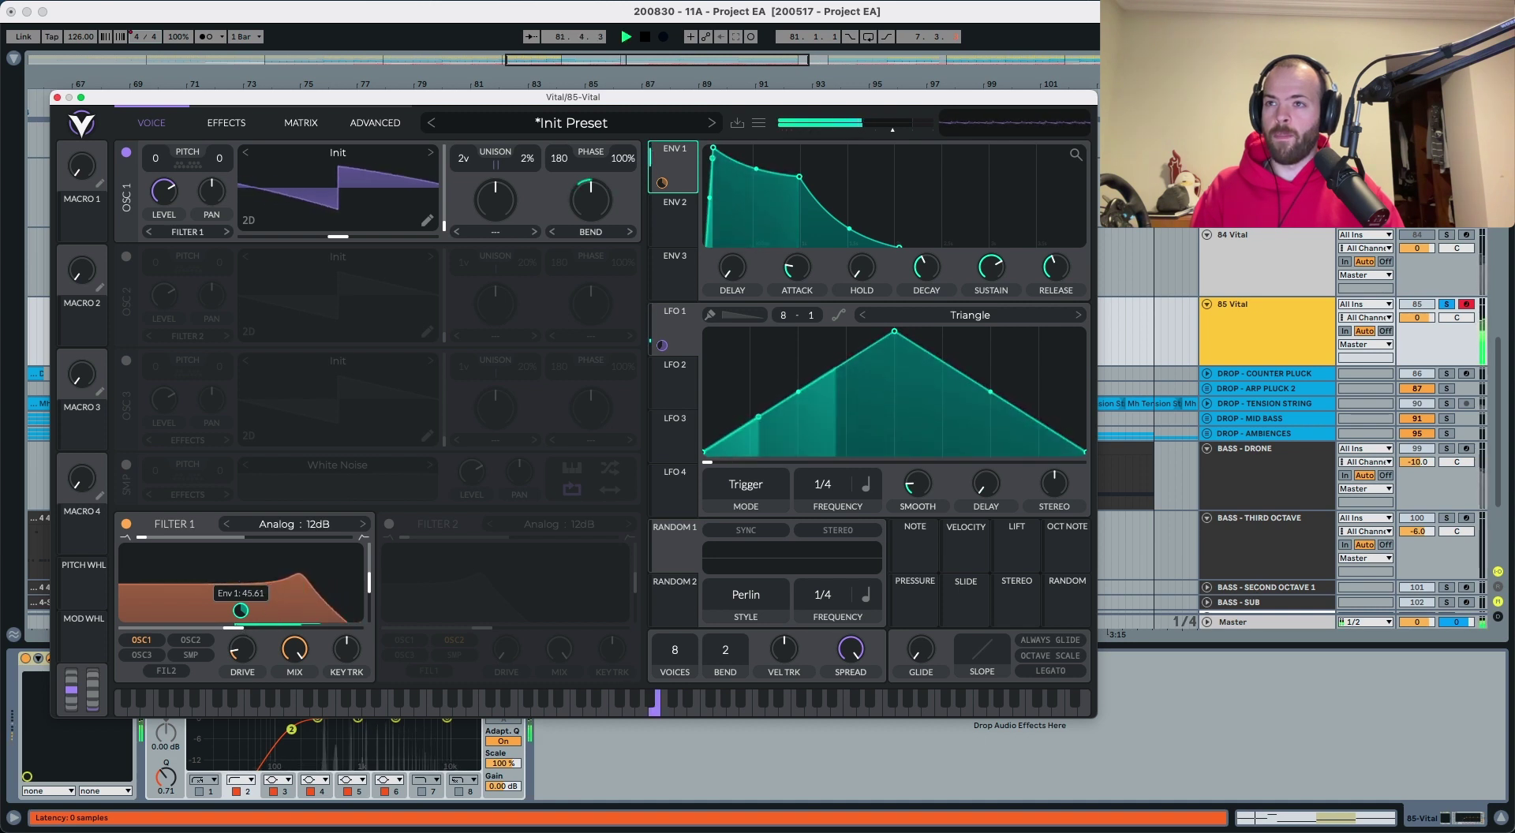
left_click_drag(240, 611, 246, 616)
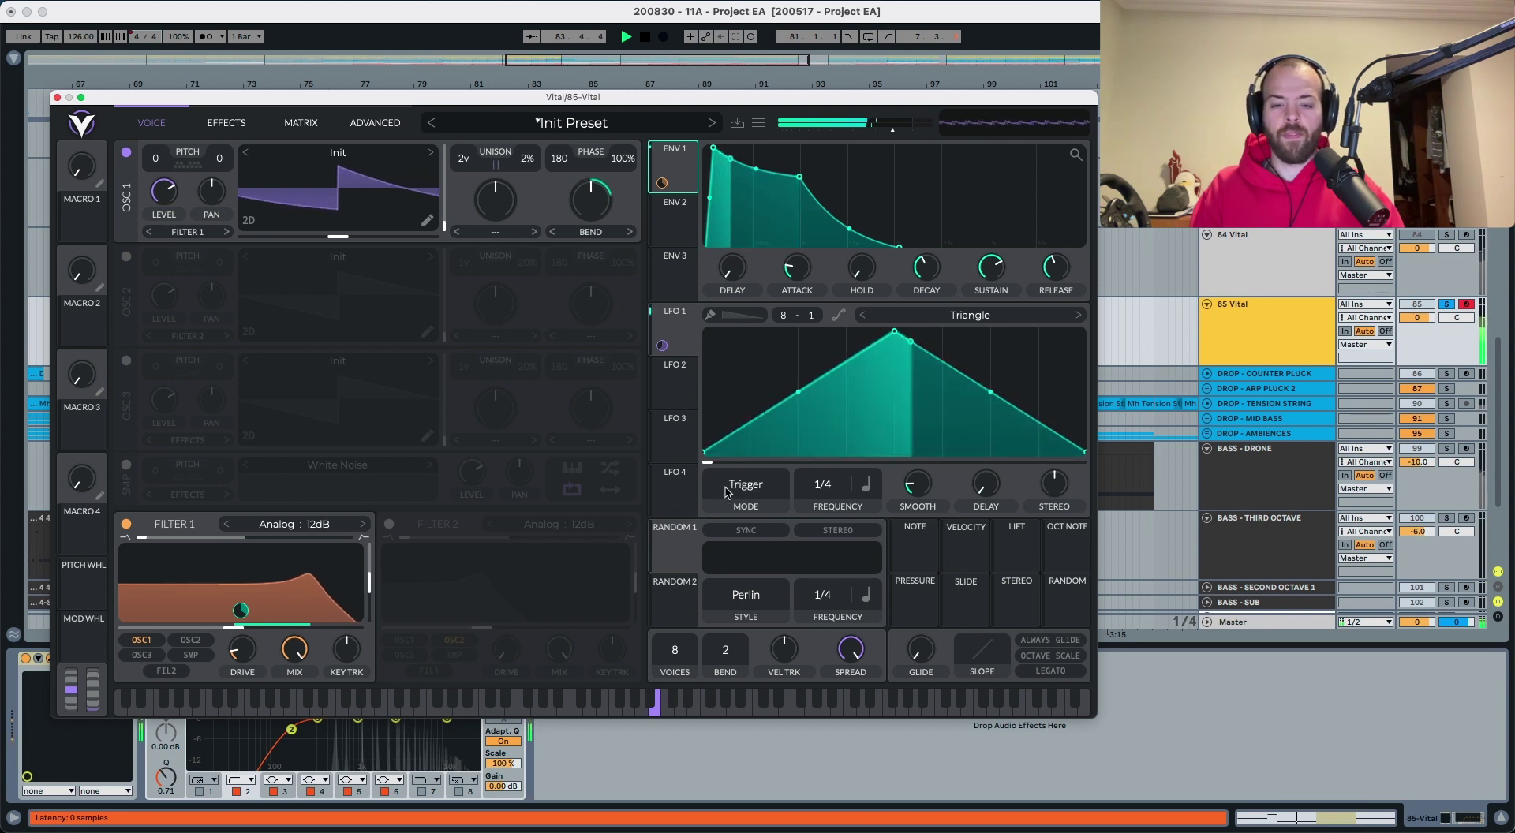
key("space")
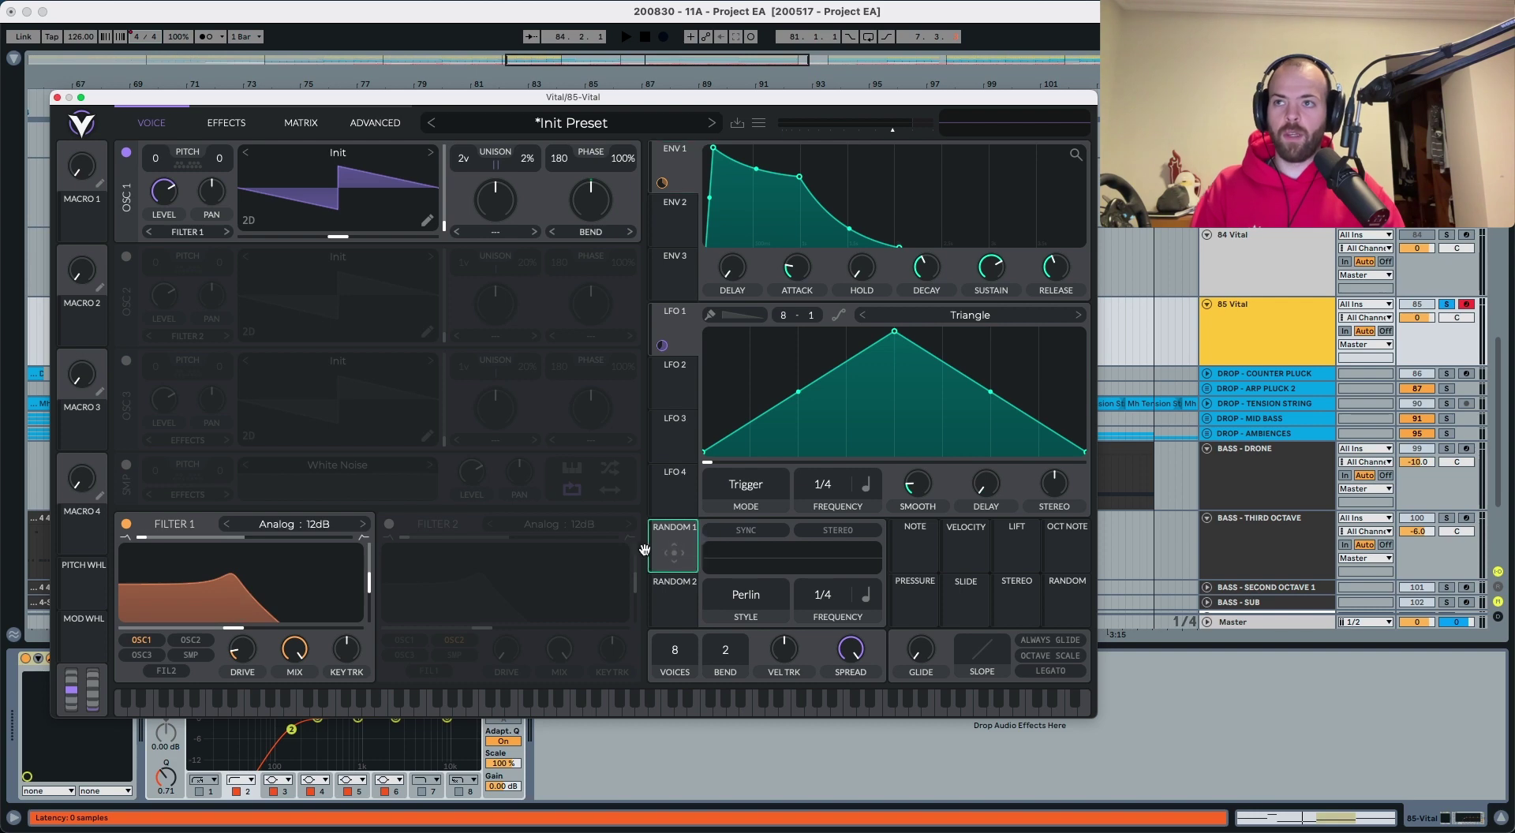
Step: Modulate Filter 1's cutoff with Random 1 at an amount of about 16.4 and audition the movement
left_click_drag(644, 550, 241, 617)
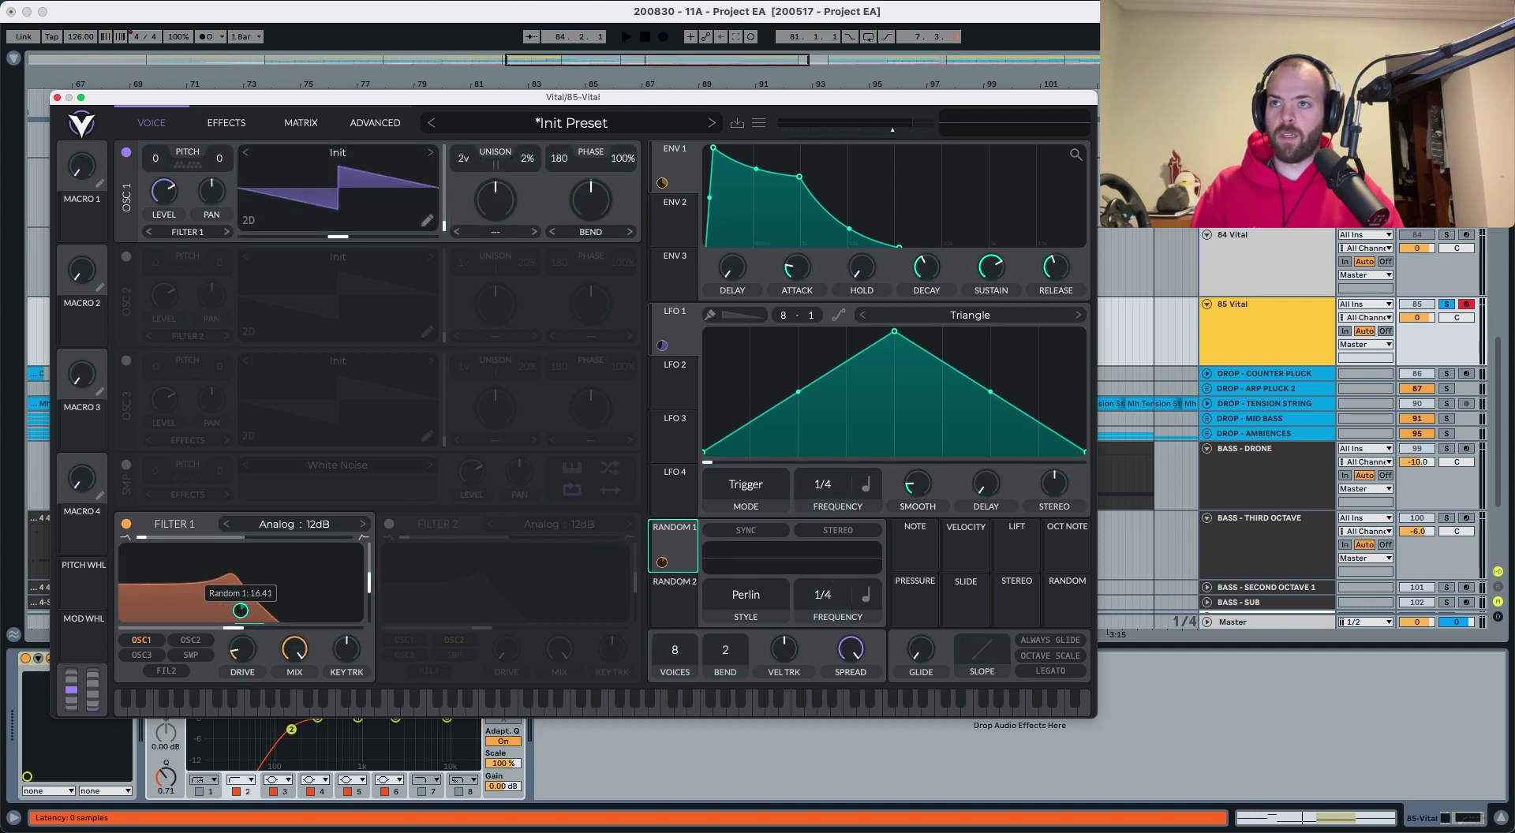
key("space")
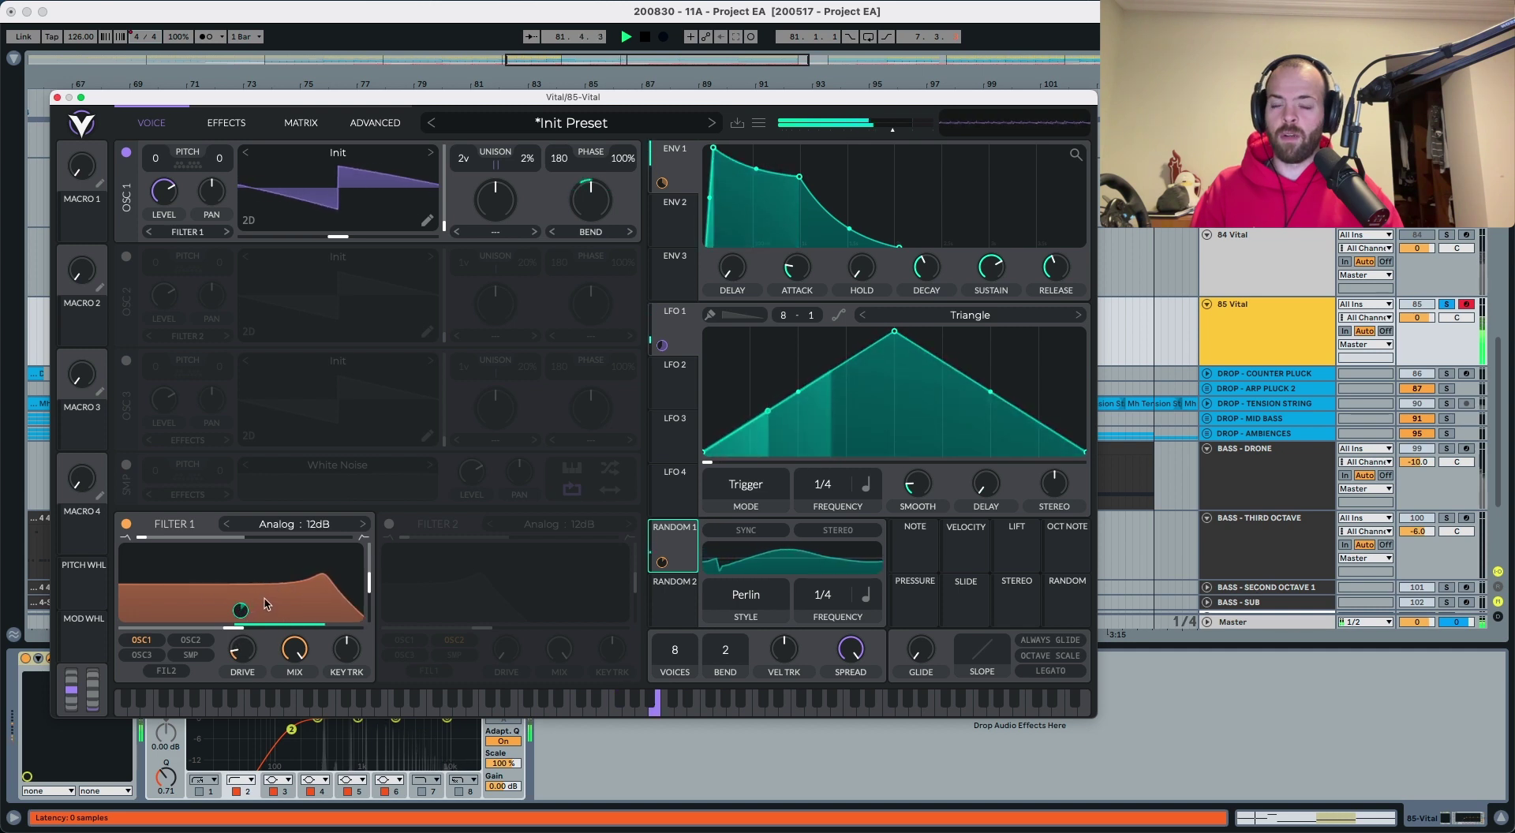
key("space")
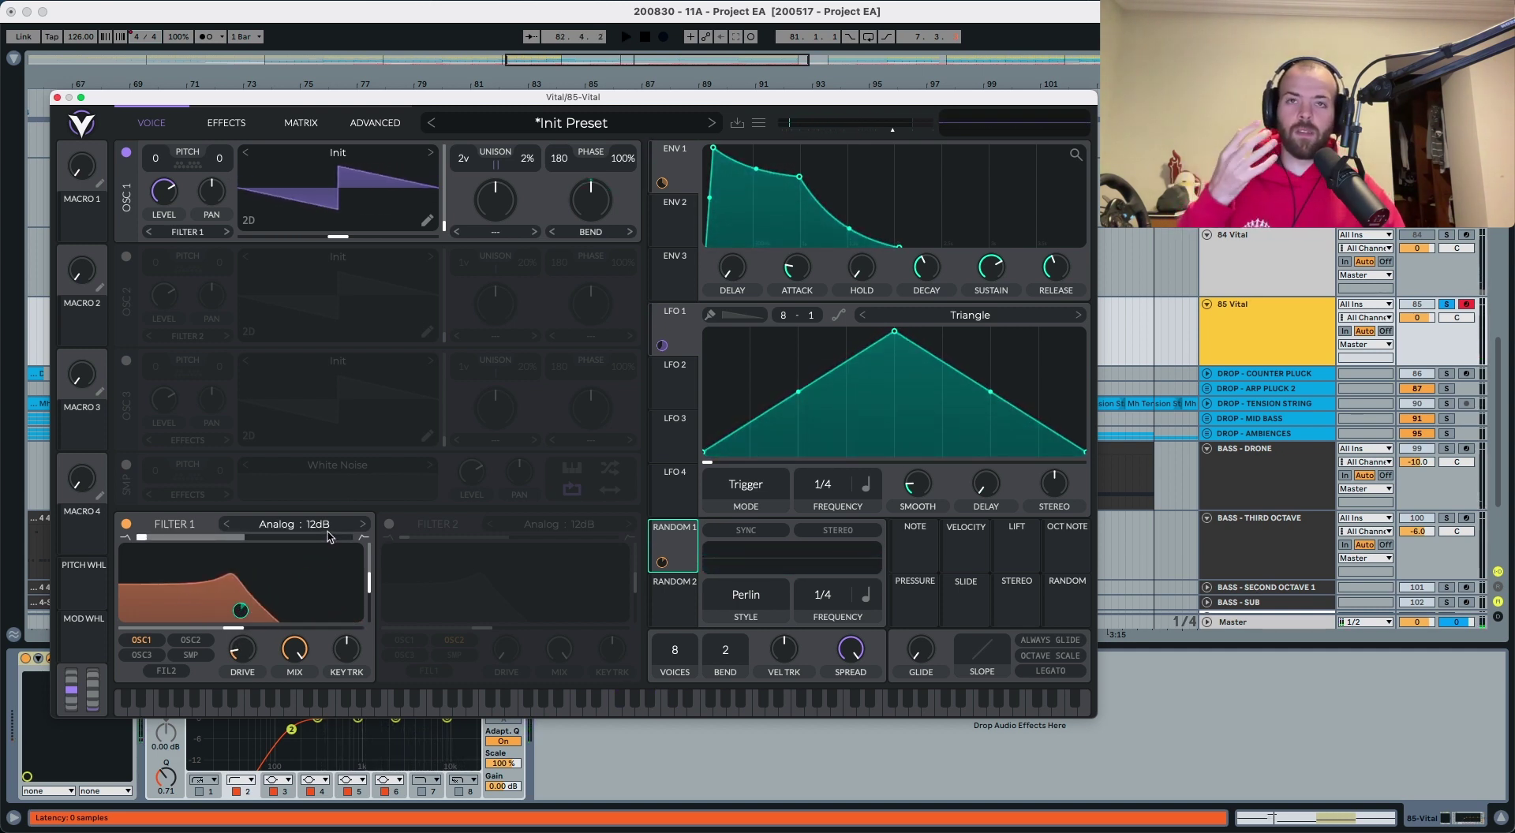
key("space")
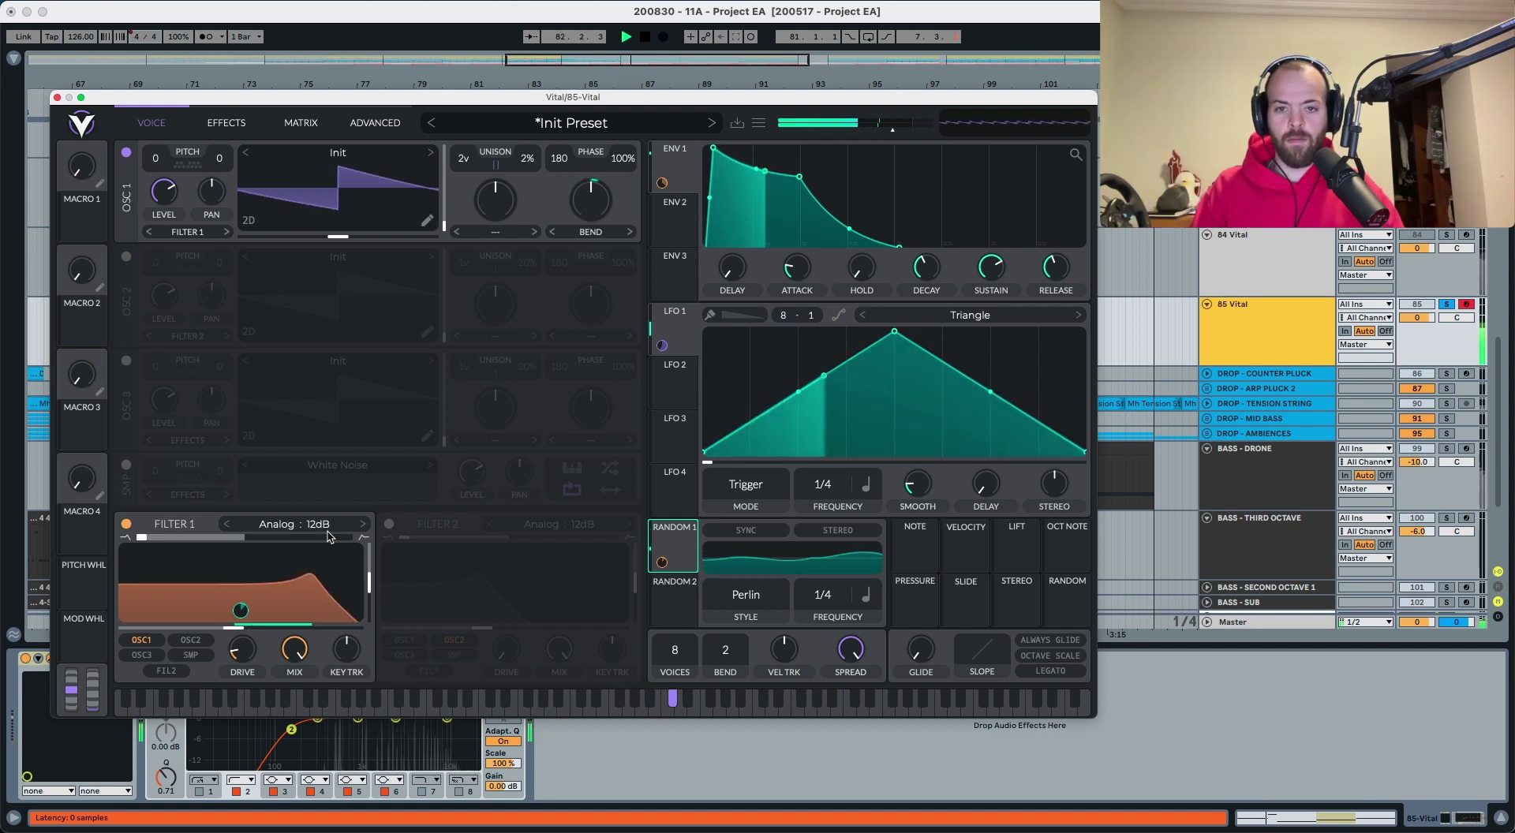
key("space")
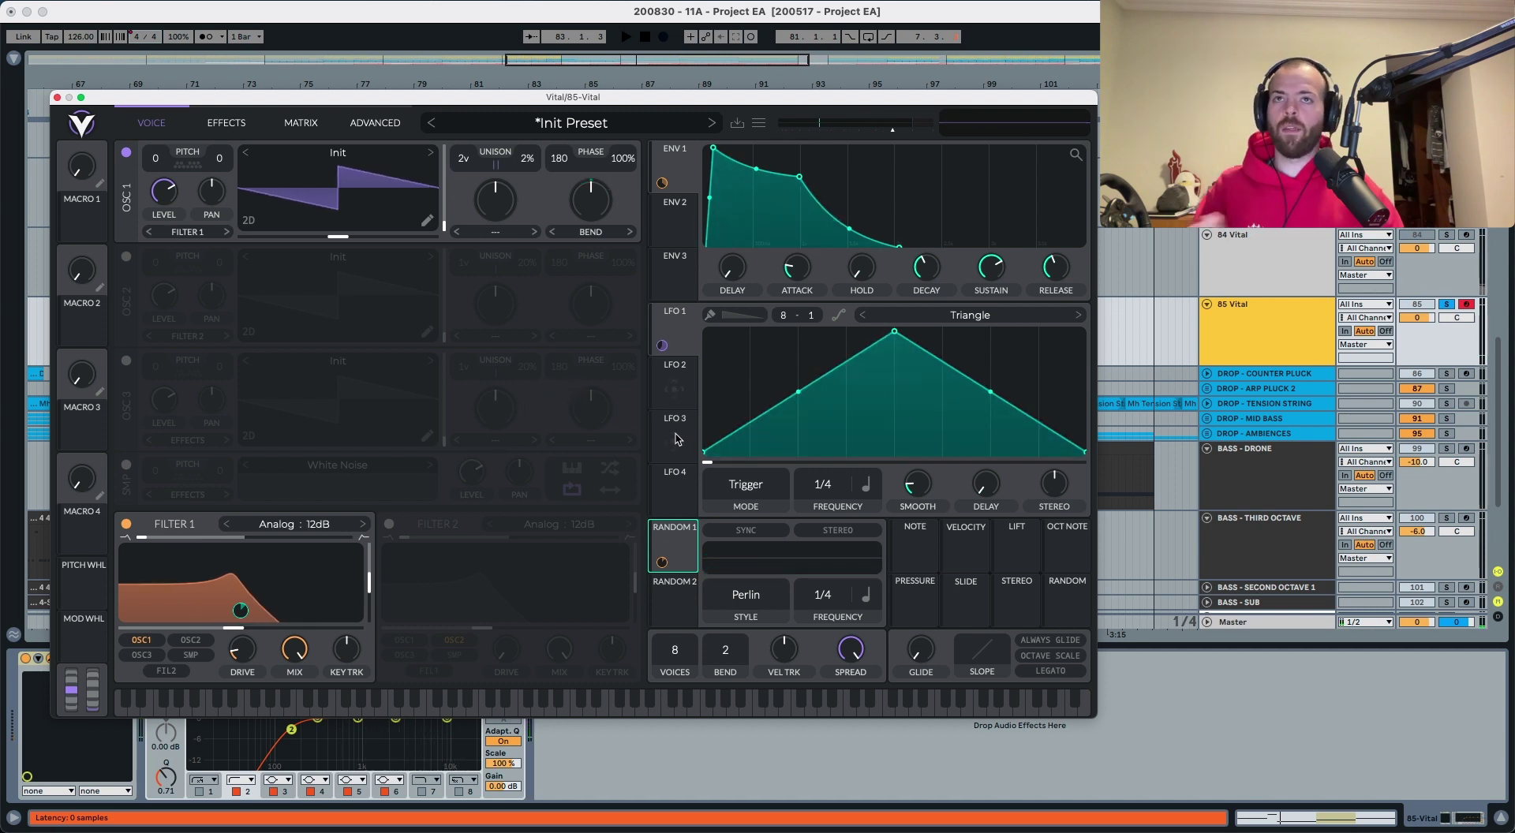
Step: Search the LFO shape presets for "drunk" and load the Drunk shape into LFO 2
left_click(677, 376)
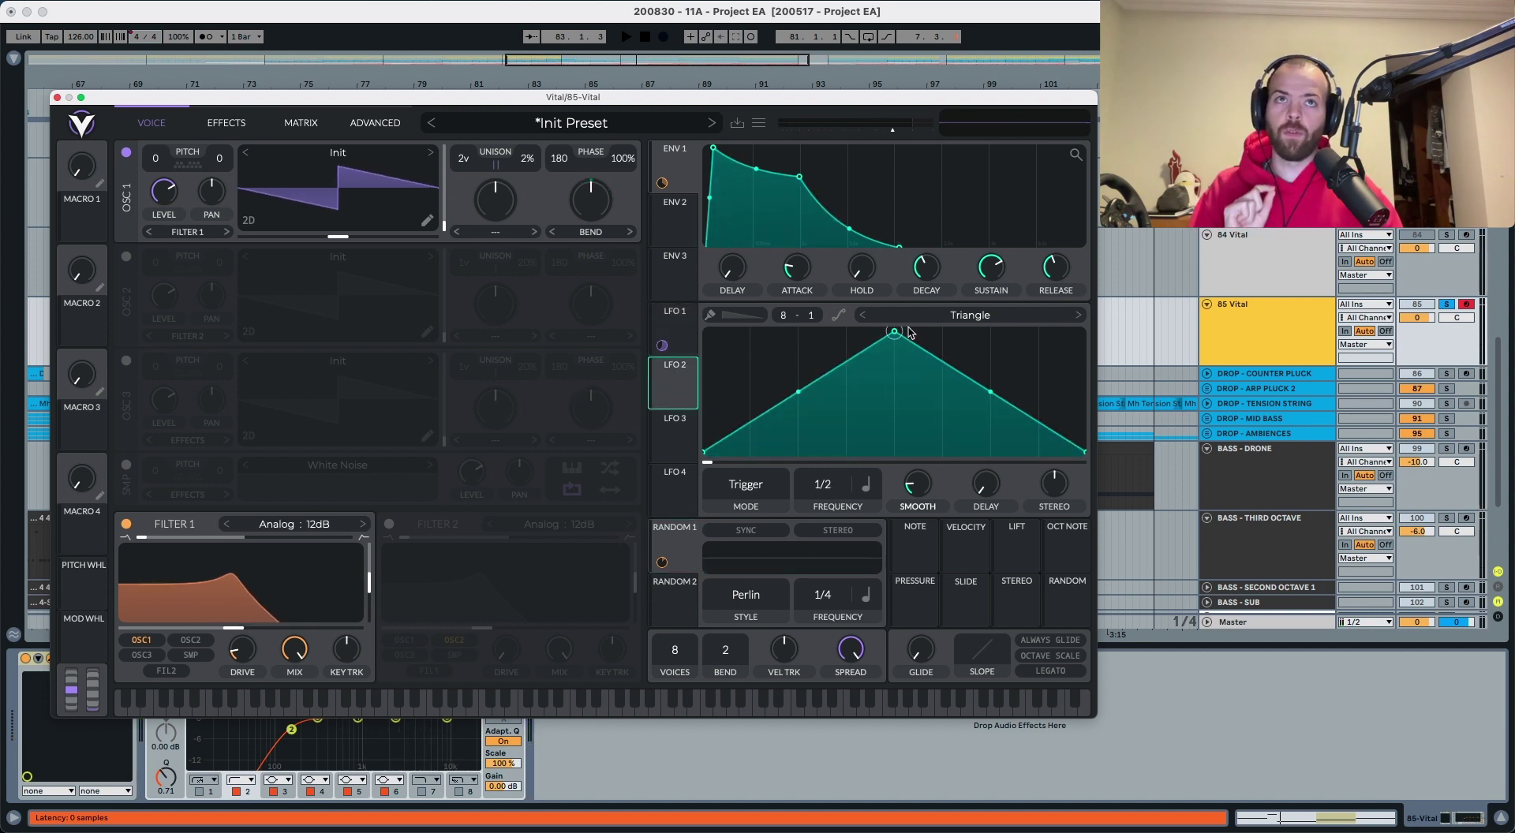
left_click(934, 319)
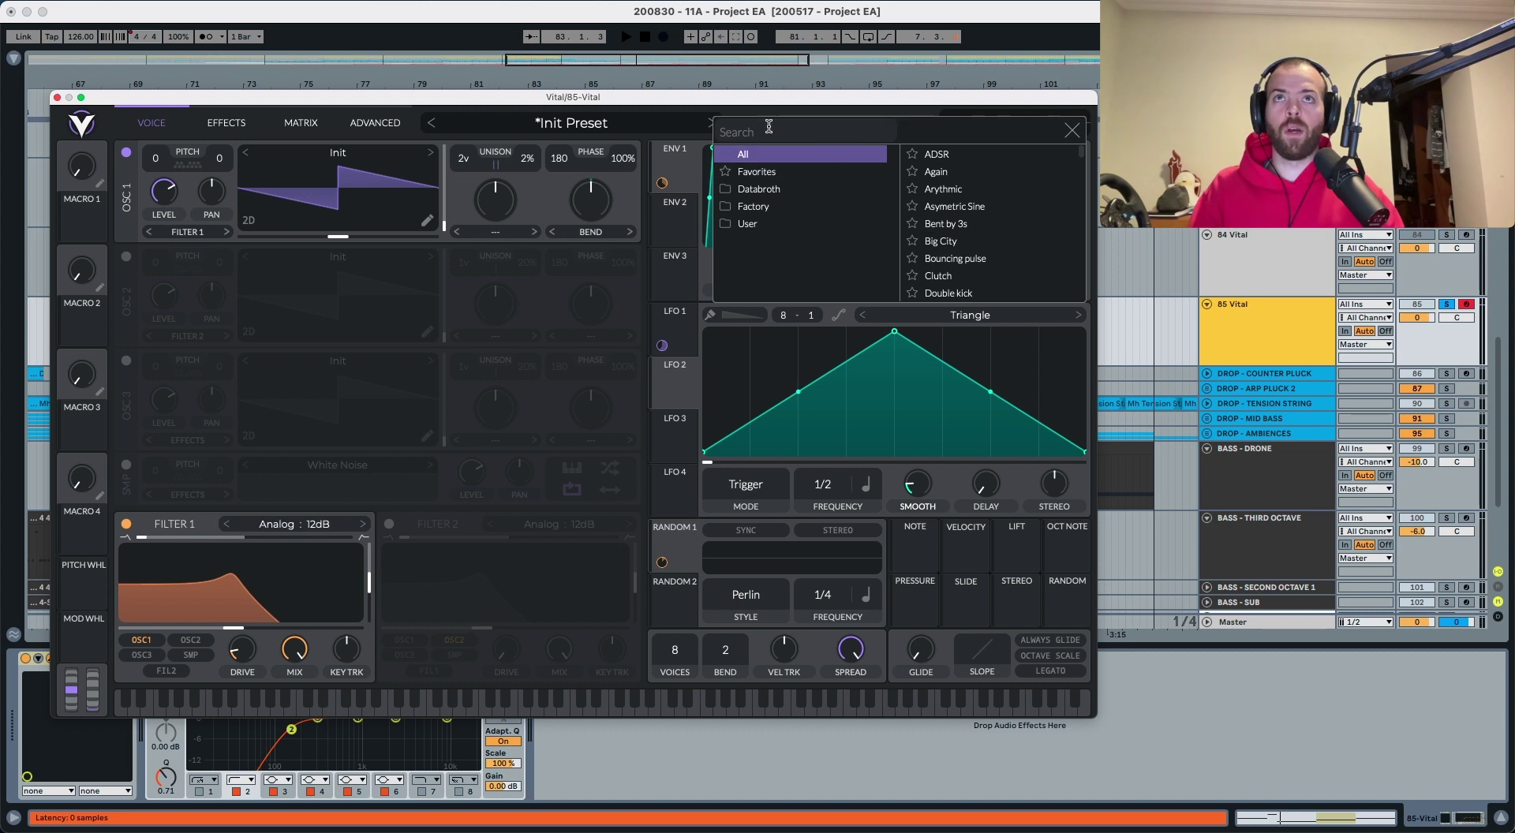
type("dr")
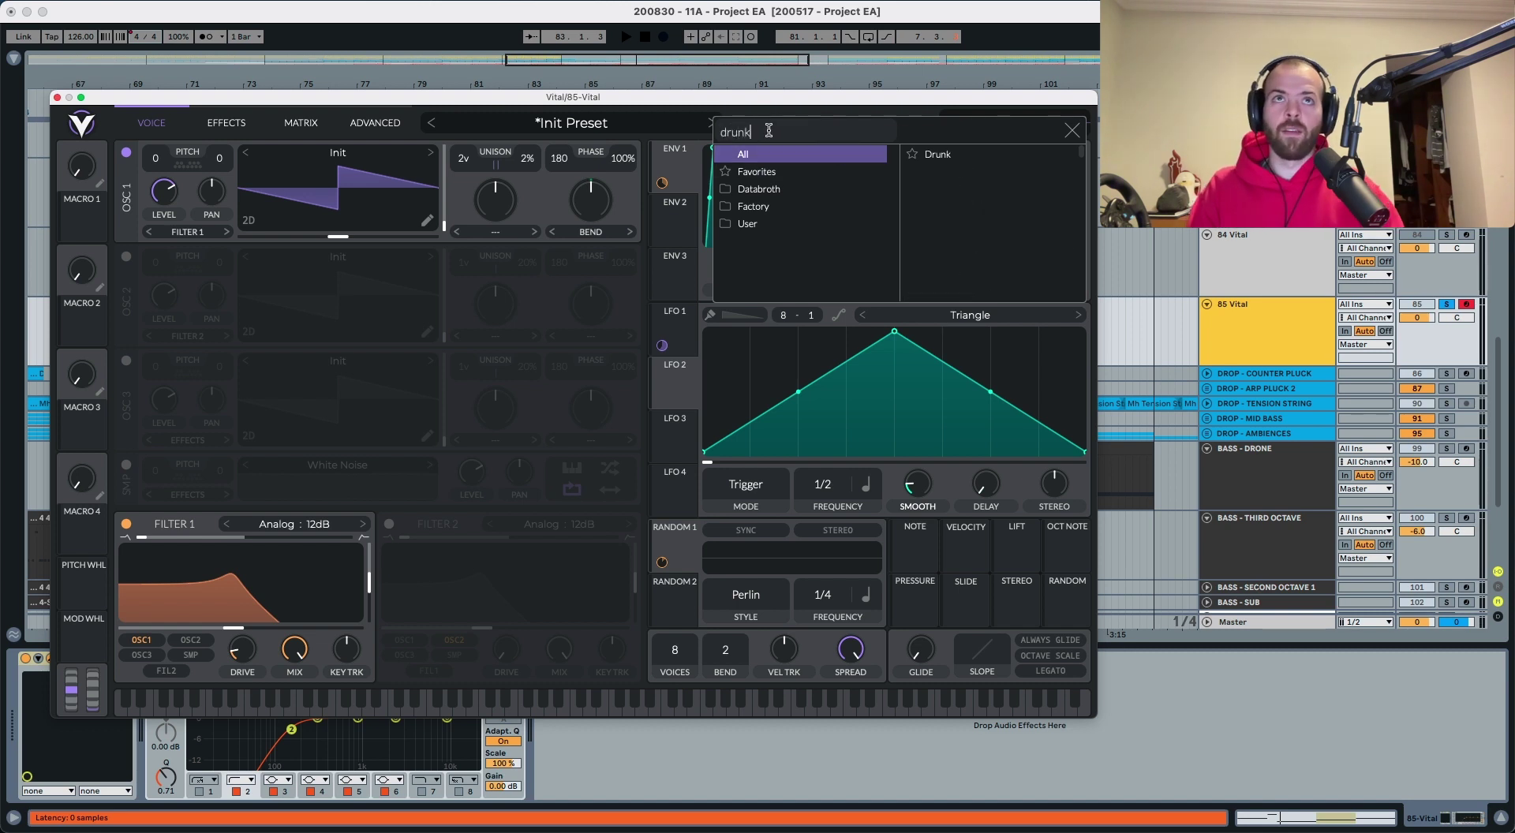
type("unk")
left_click(938, 154)
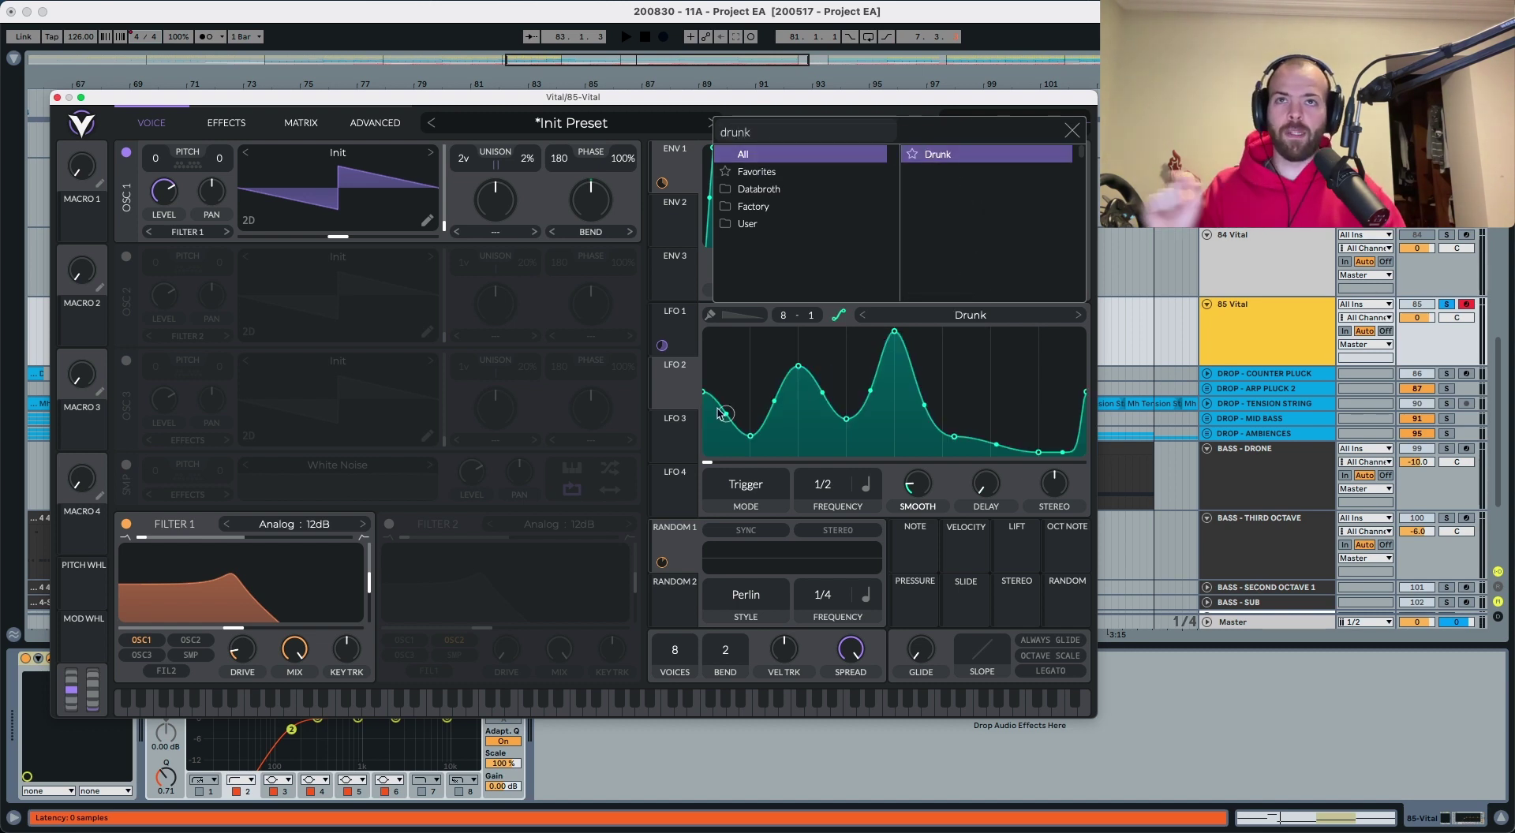
Step: Reshape LFO 2's Drunk curve by lowering its start point and peaks into gentle low bumps, and close the preset browser
left_click_drag(707, 392, 694, 472)
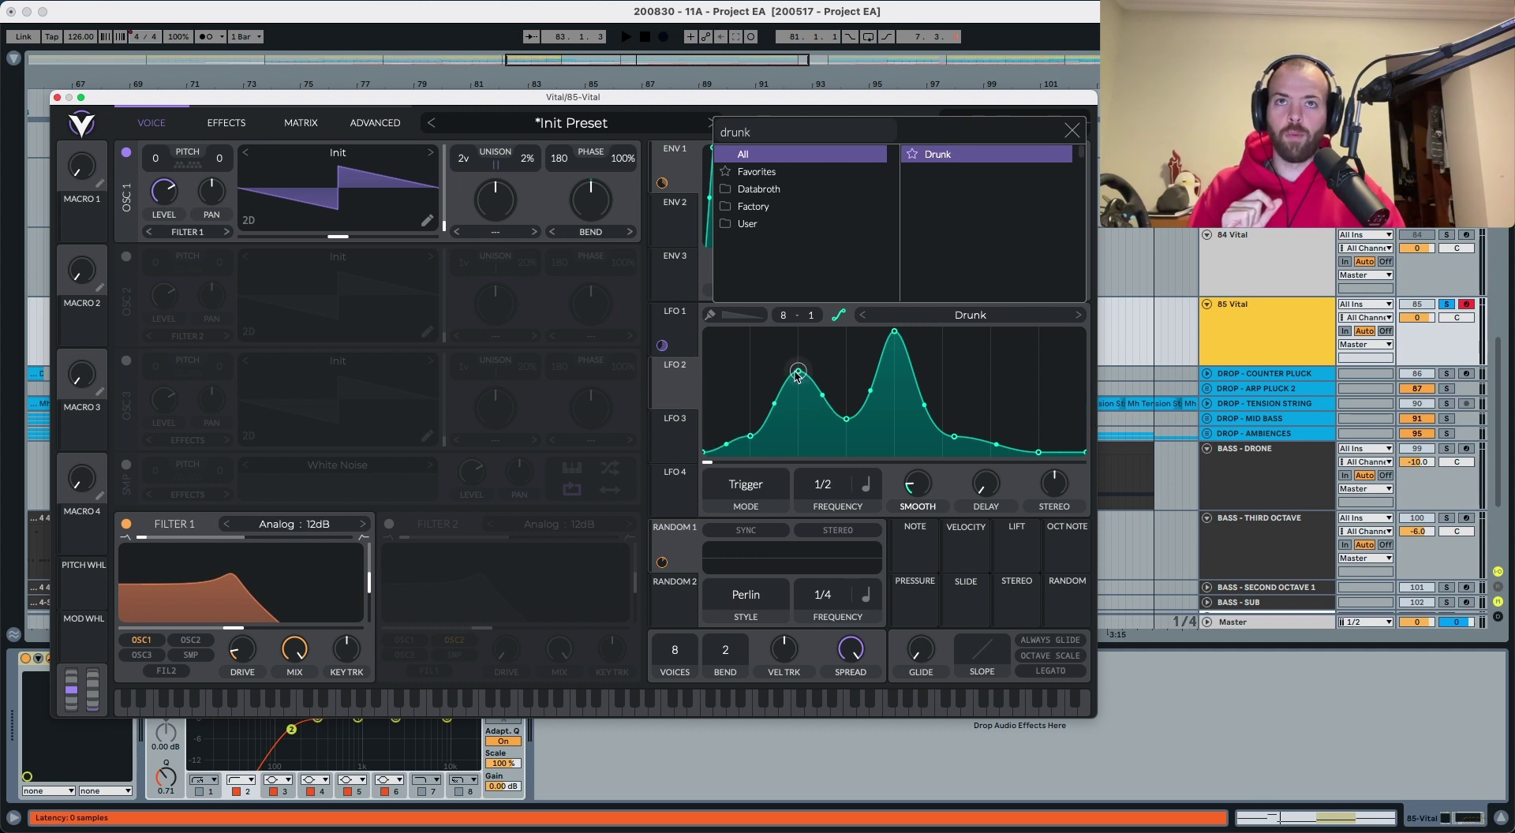
left_click_drag(798, 374, 841, 445)
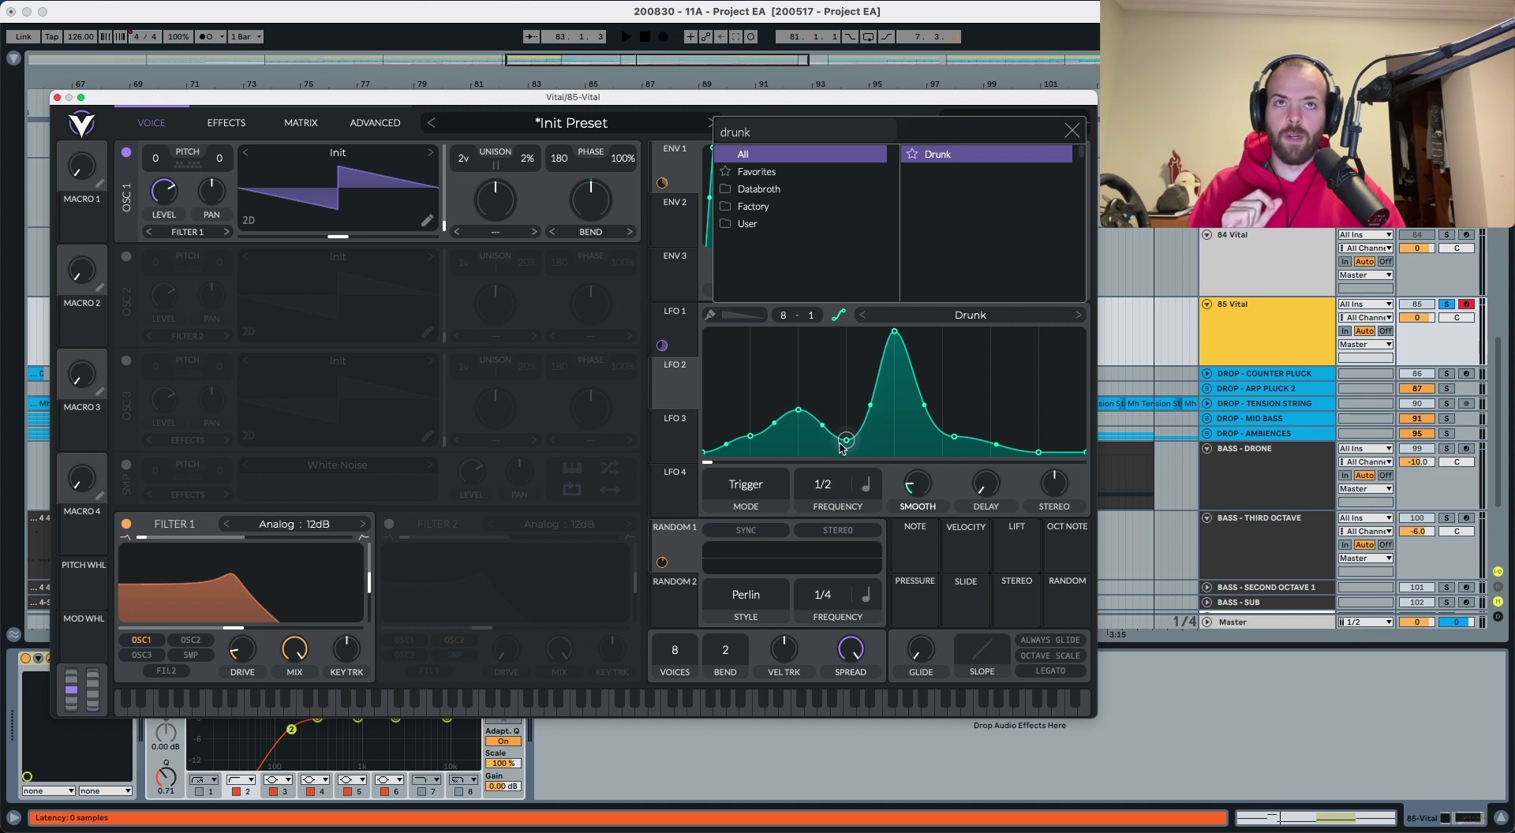
left_click_drag(897, 333, 995, 439)
key("Escape")
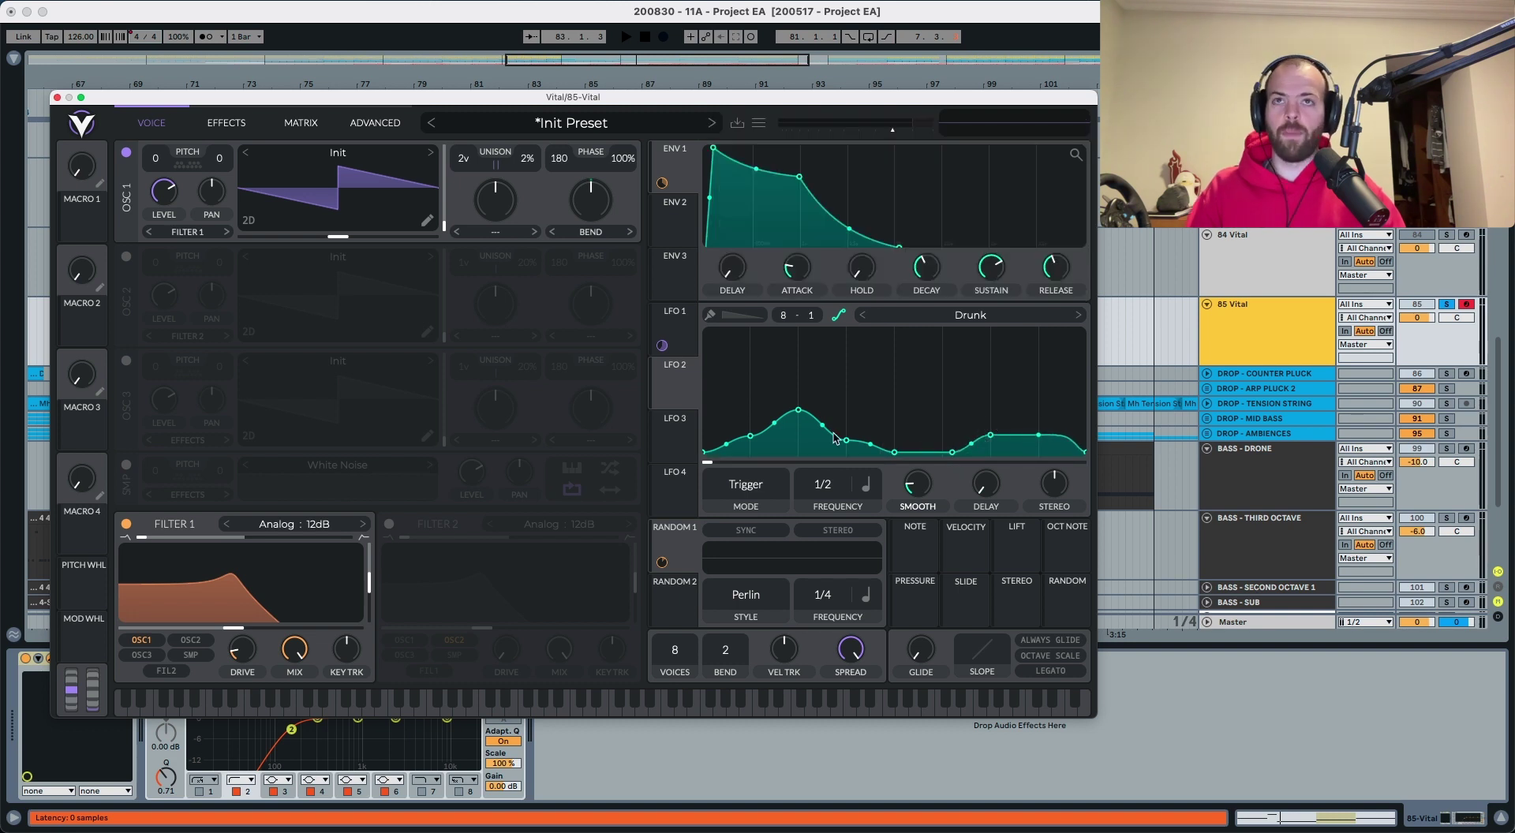
Step: Modulate oscillator 1's fine pitch with LFO 2, reducing the amount to about 0.6 while auditioning
left_click_drag(673, 387, 221, 182)
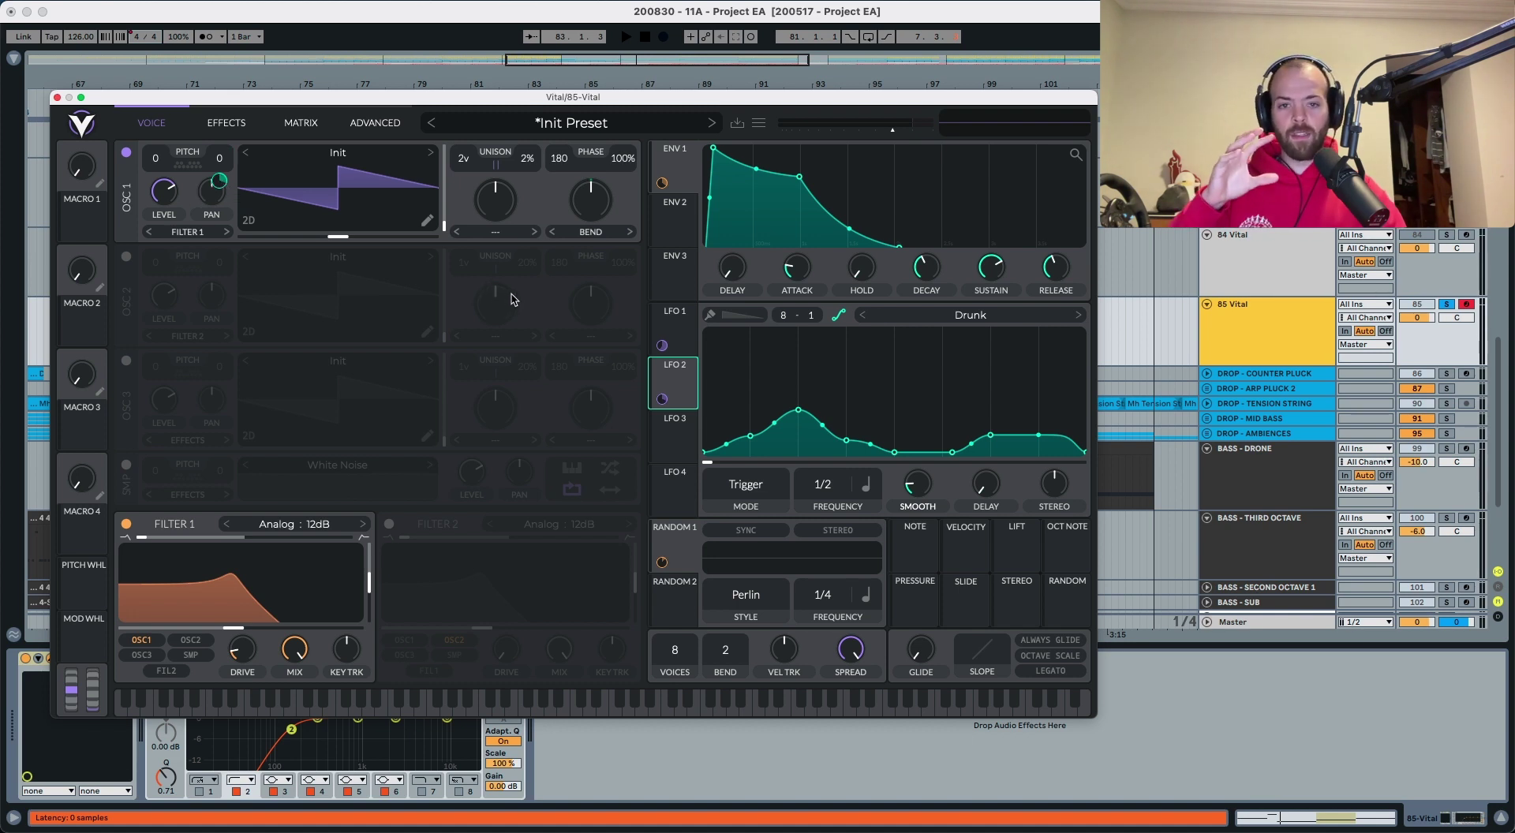
key("space")
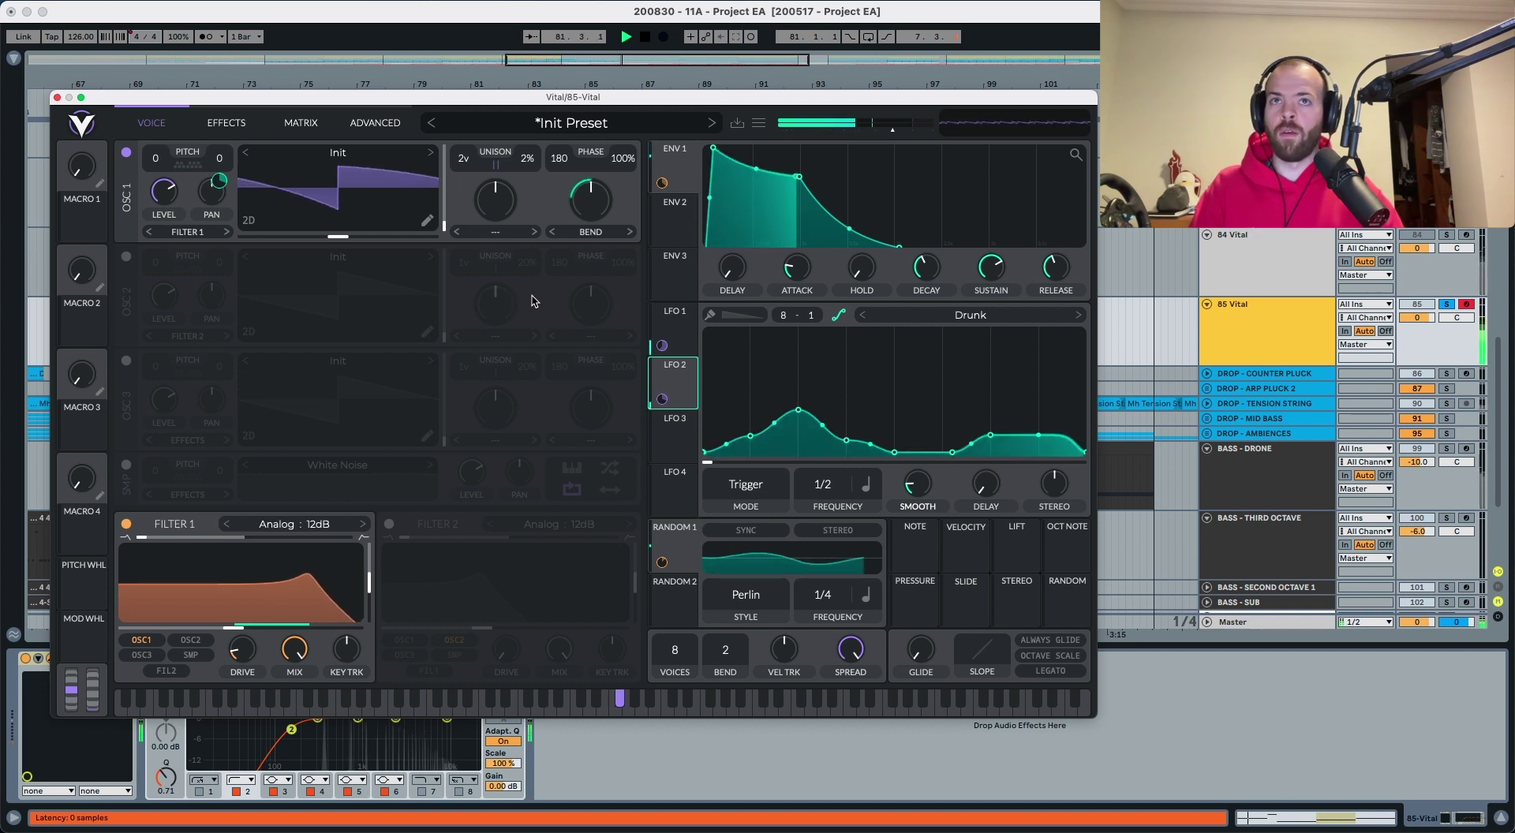
key("space")
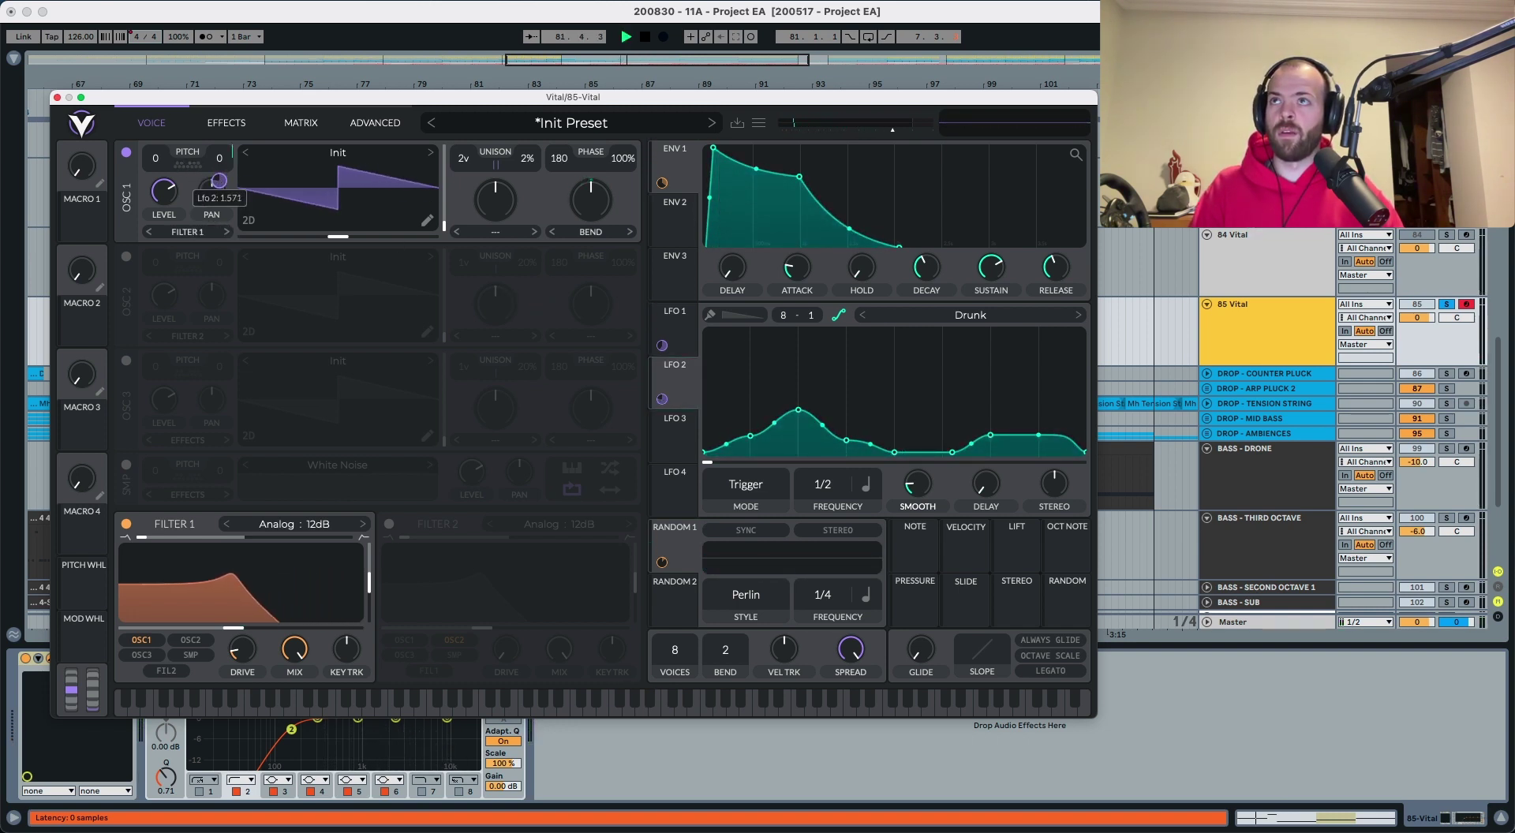
key("space")
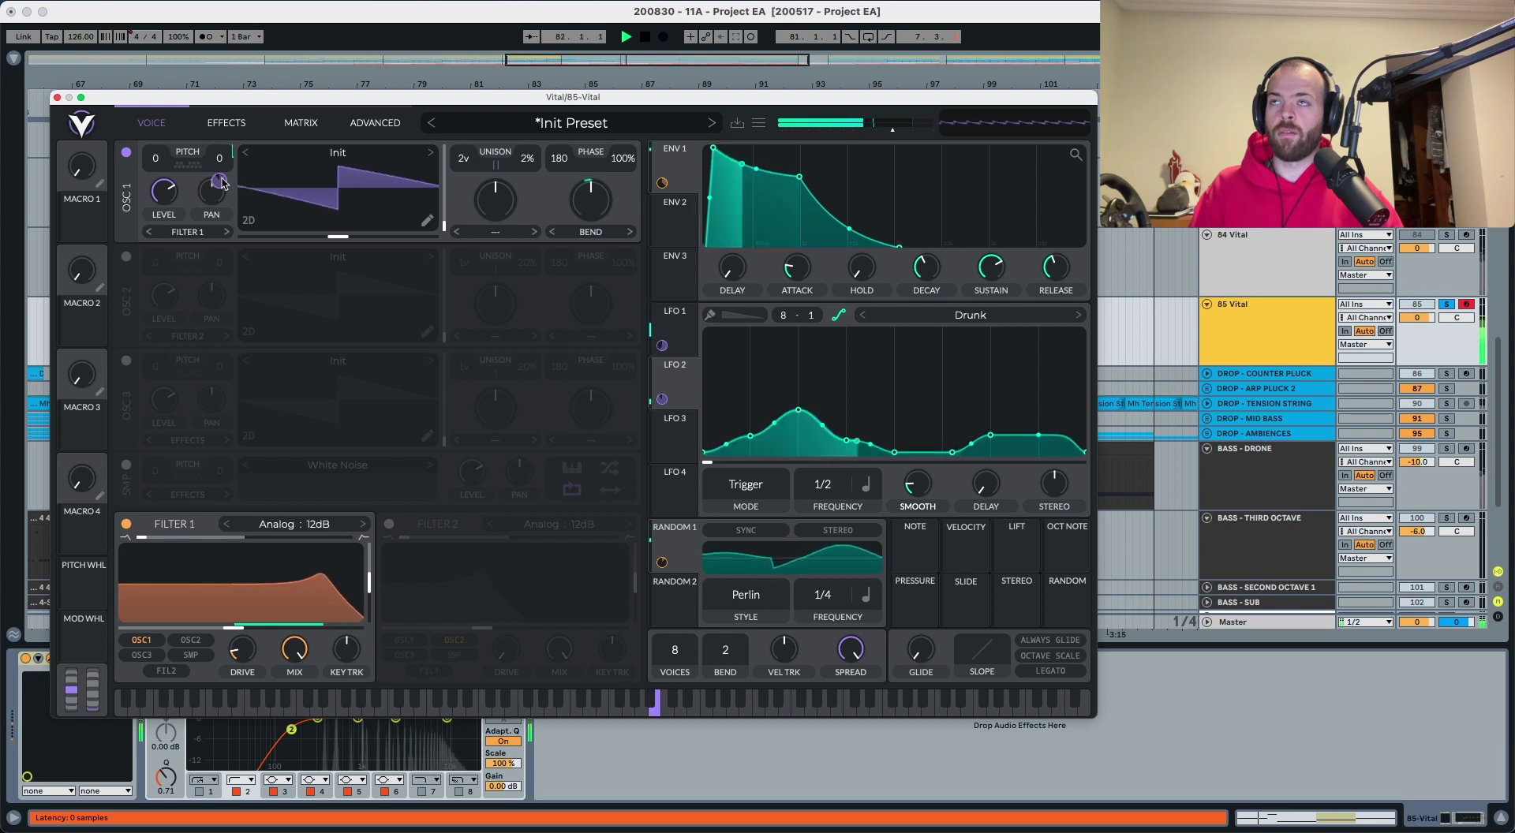
key("space")
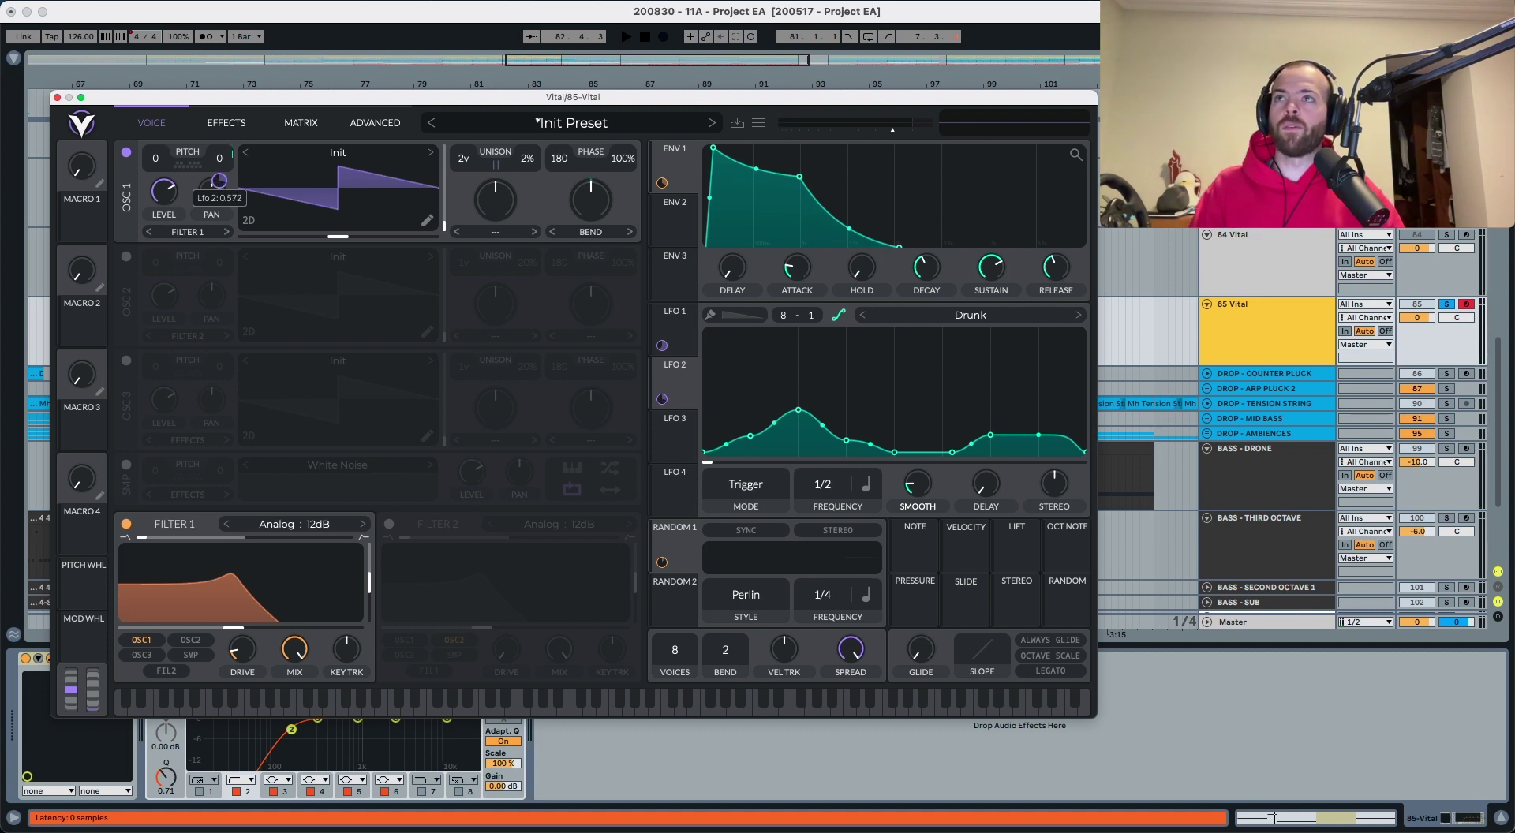
key("space")
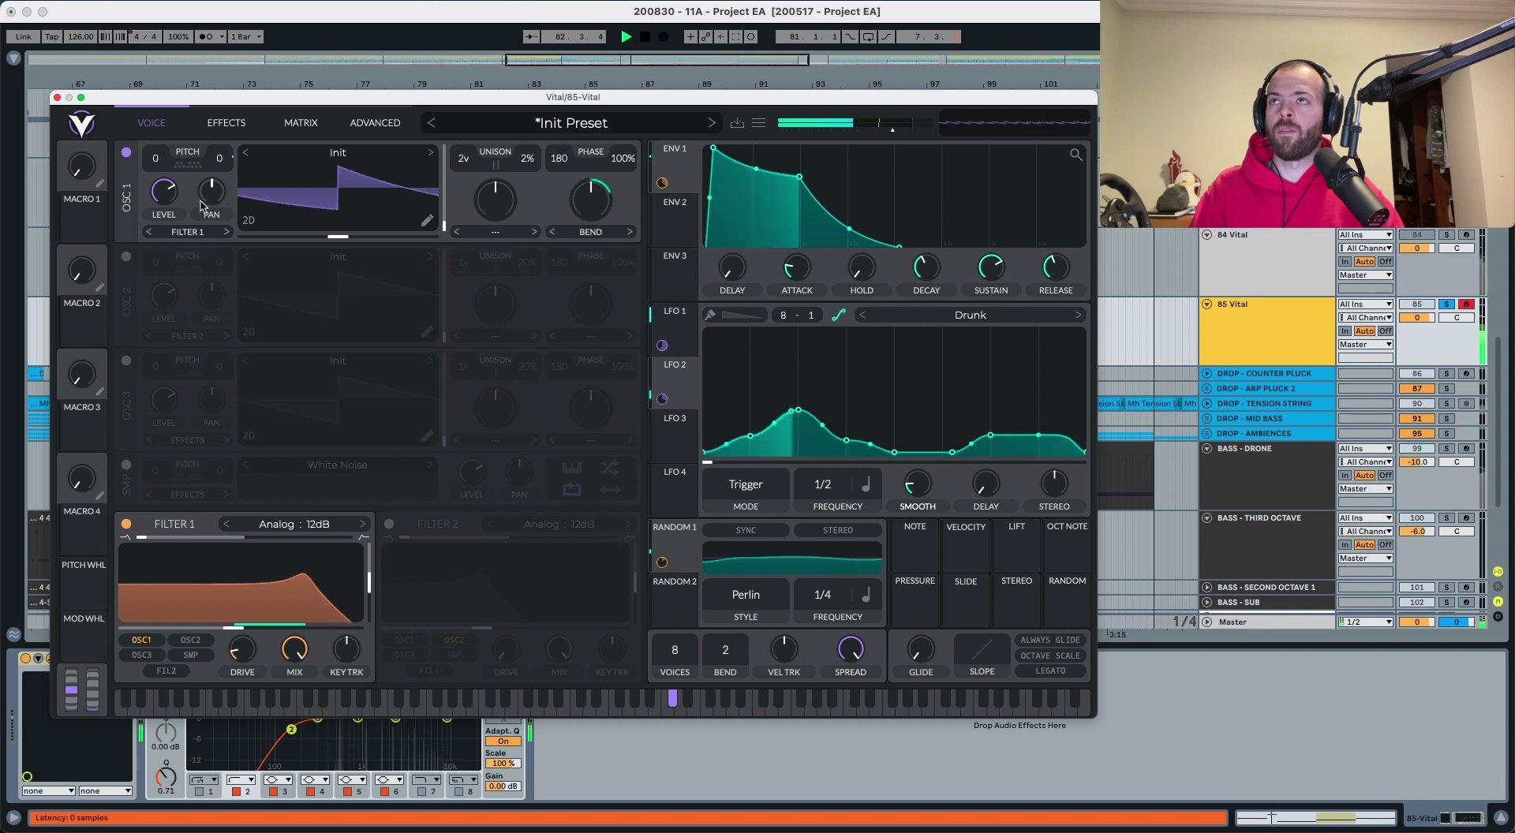
key("space")
mouse_move(219, 179)
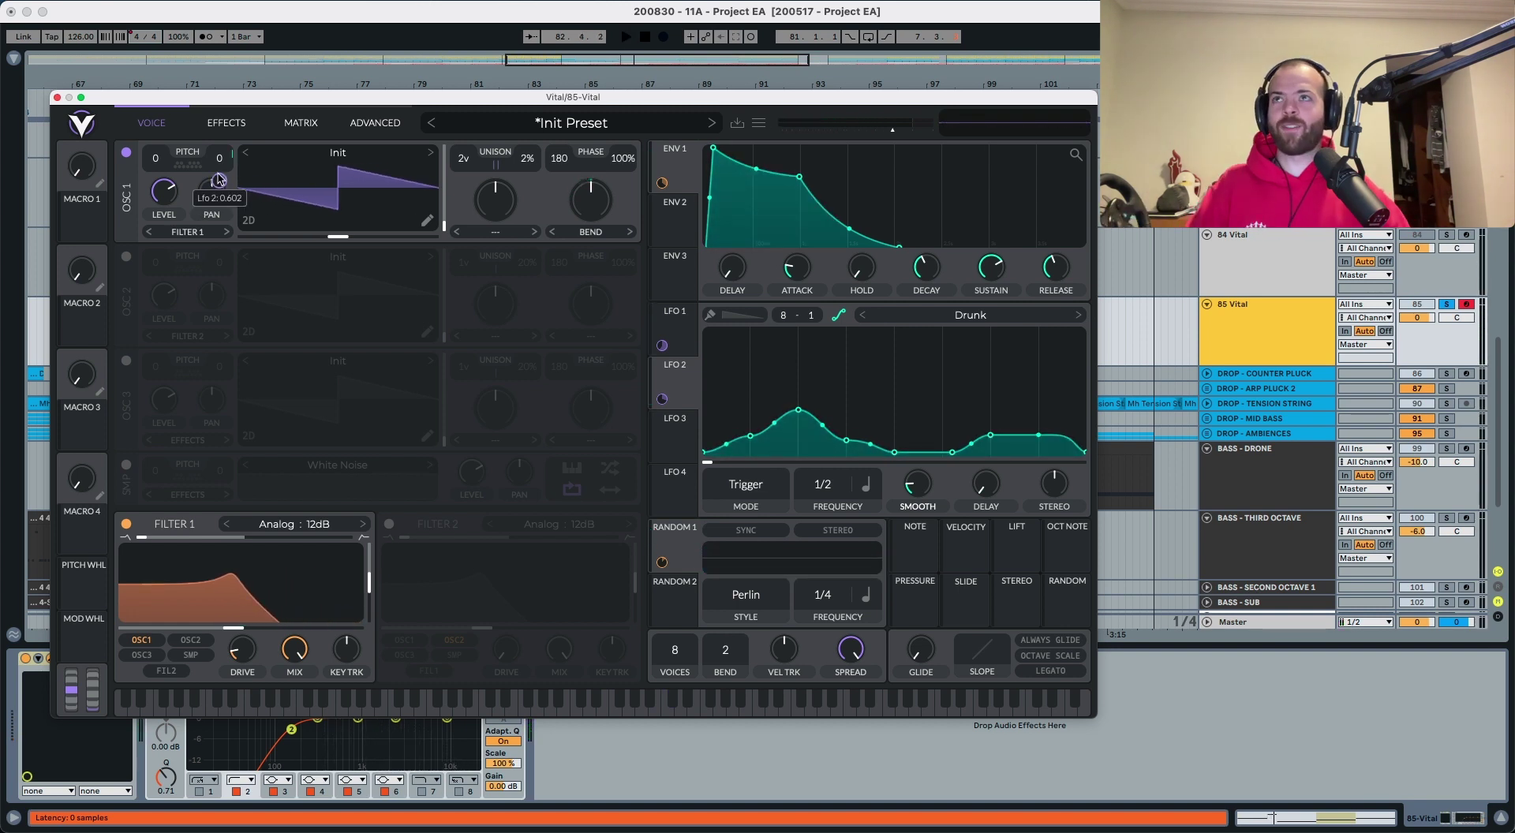
Step: Reorder the effects chain so it starts with EQ, Chorus, Delay and Reverb
left_click(224, 125)
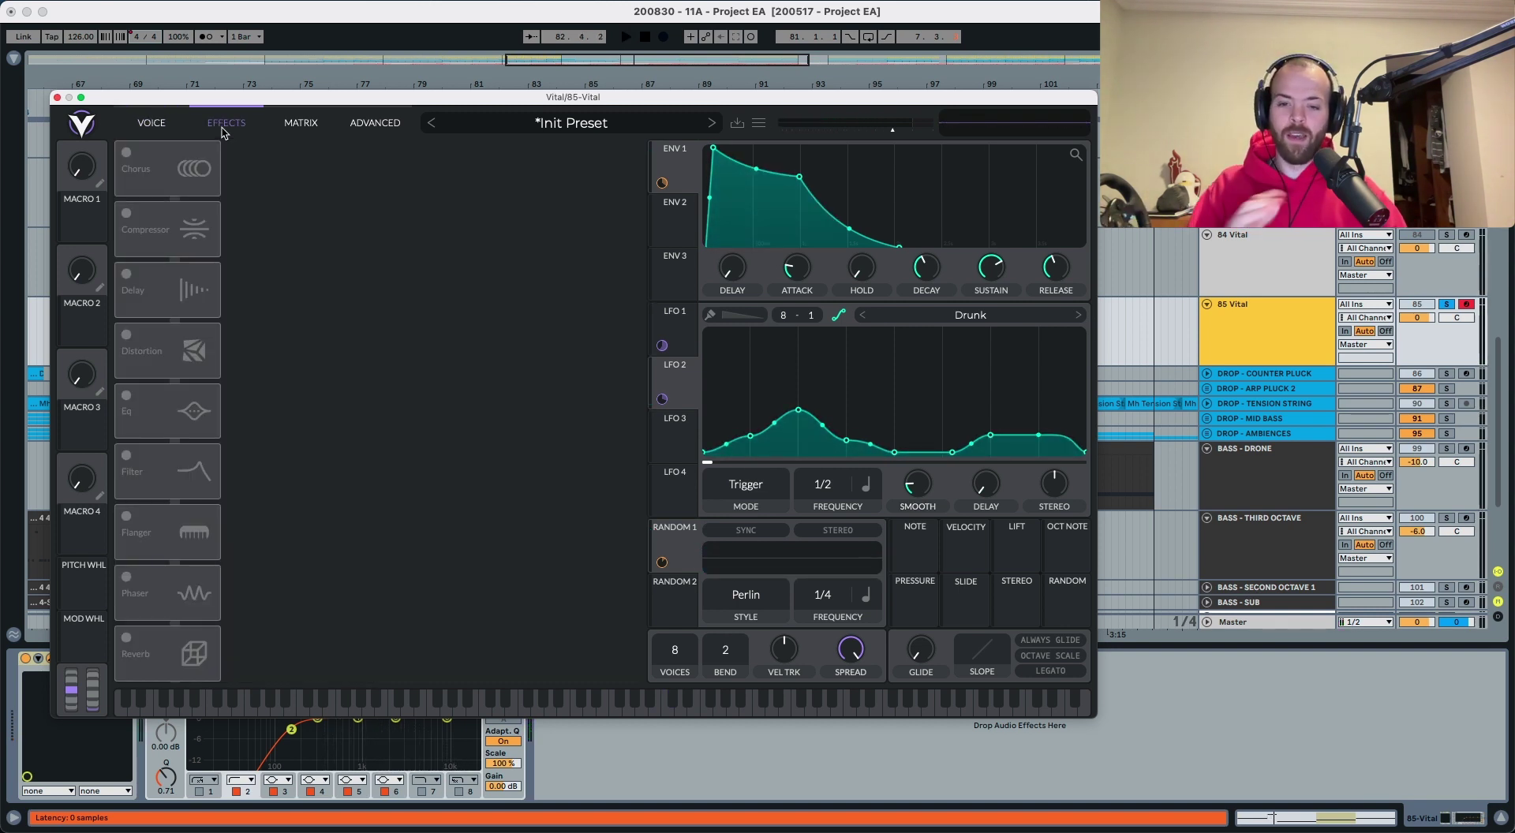
left_click_drag(143, 404, 148, 155)
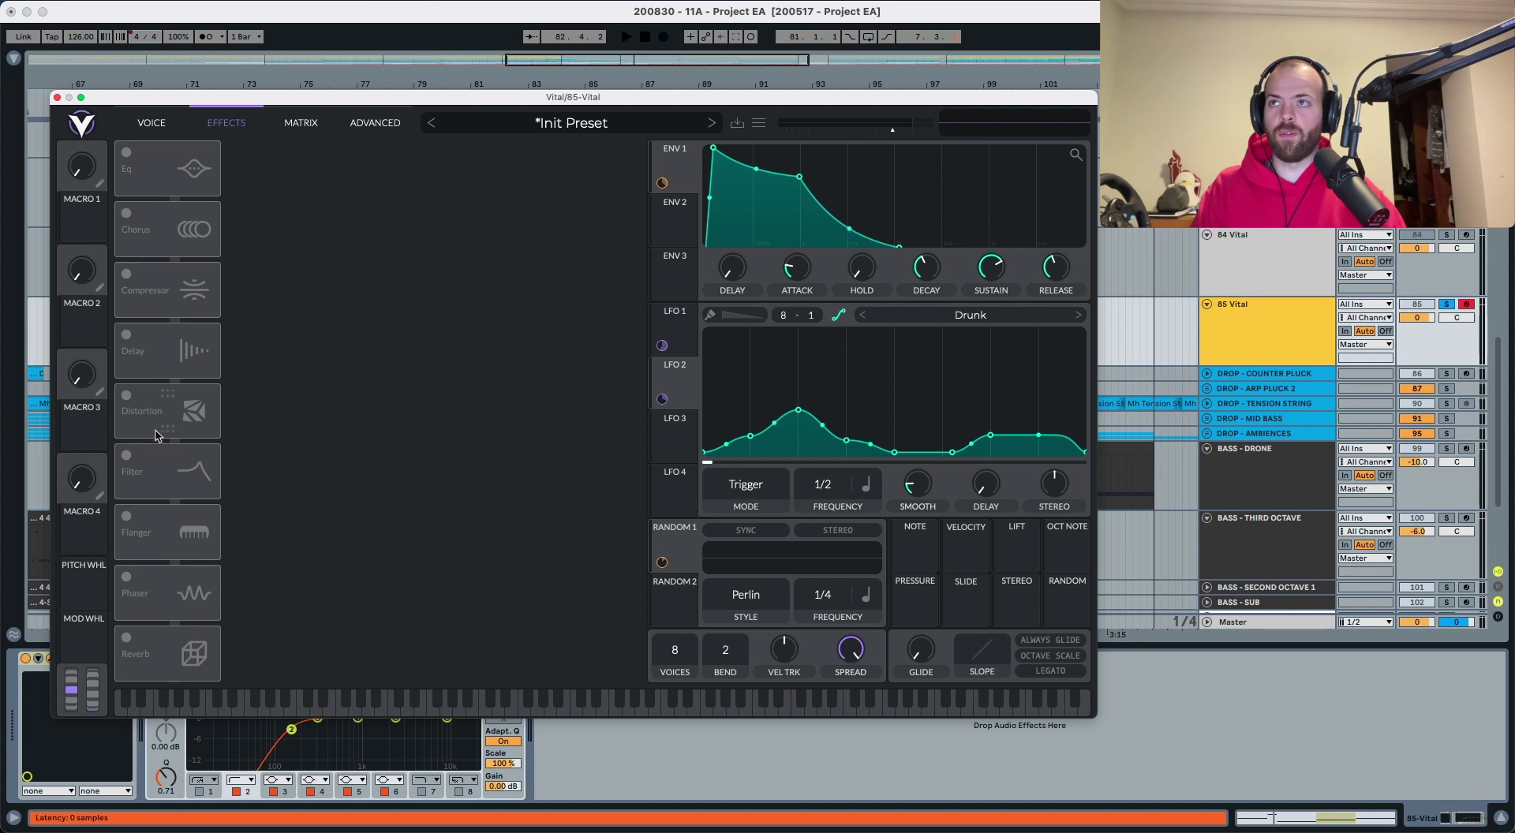
left_click_drag(158, 351, 158, 288)
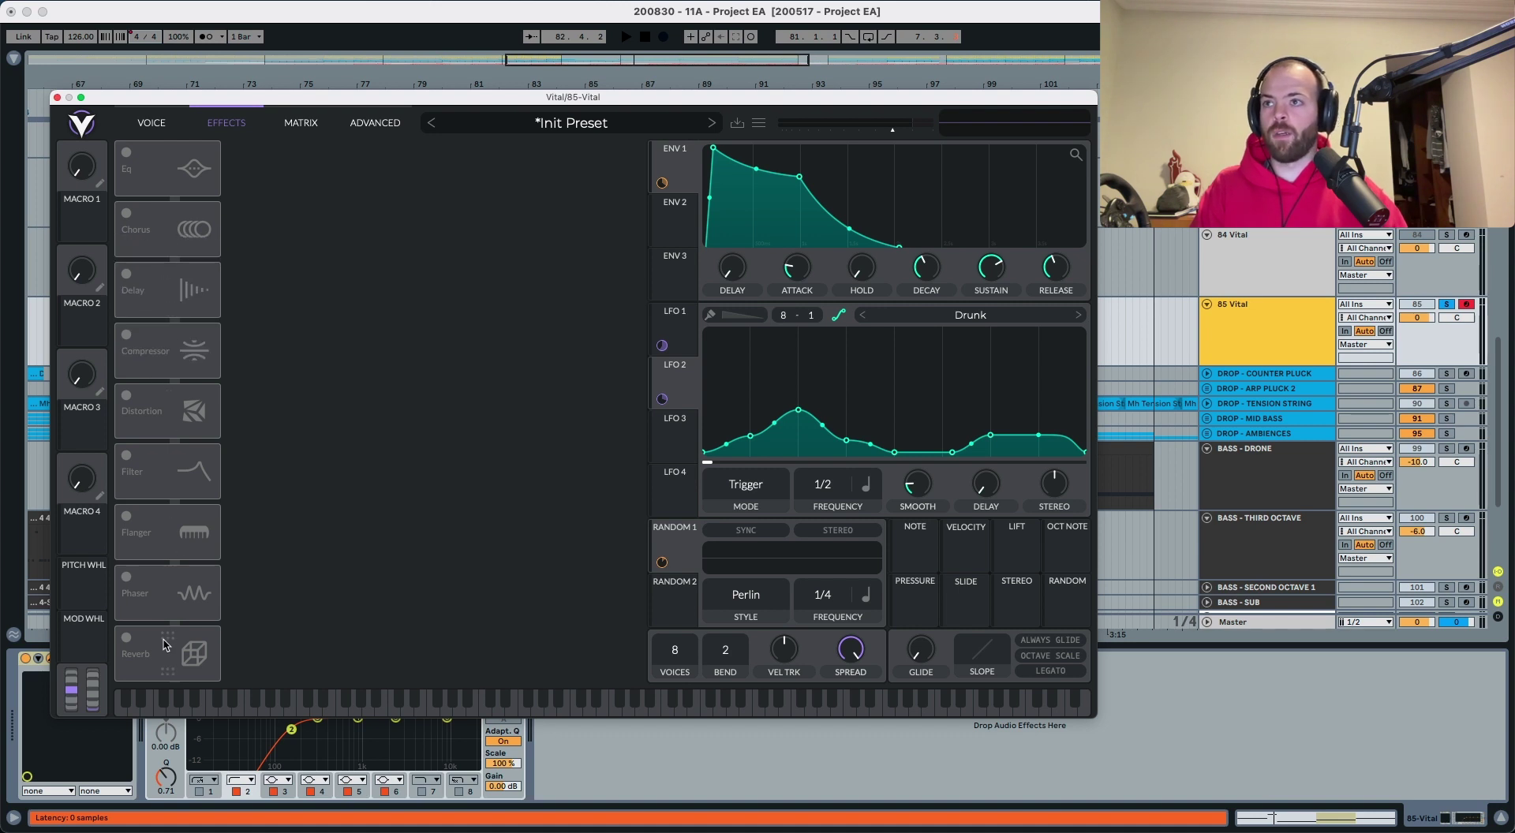
left_click_drag(164, 645, 147, 351)
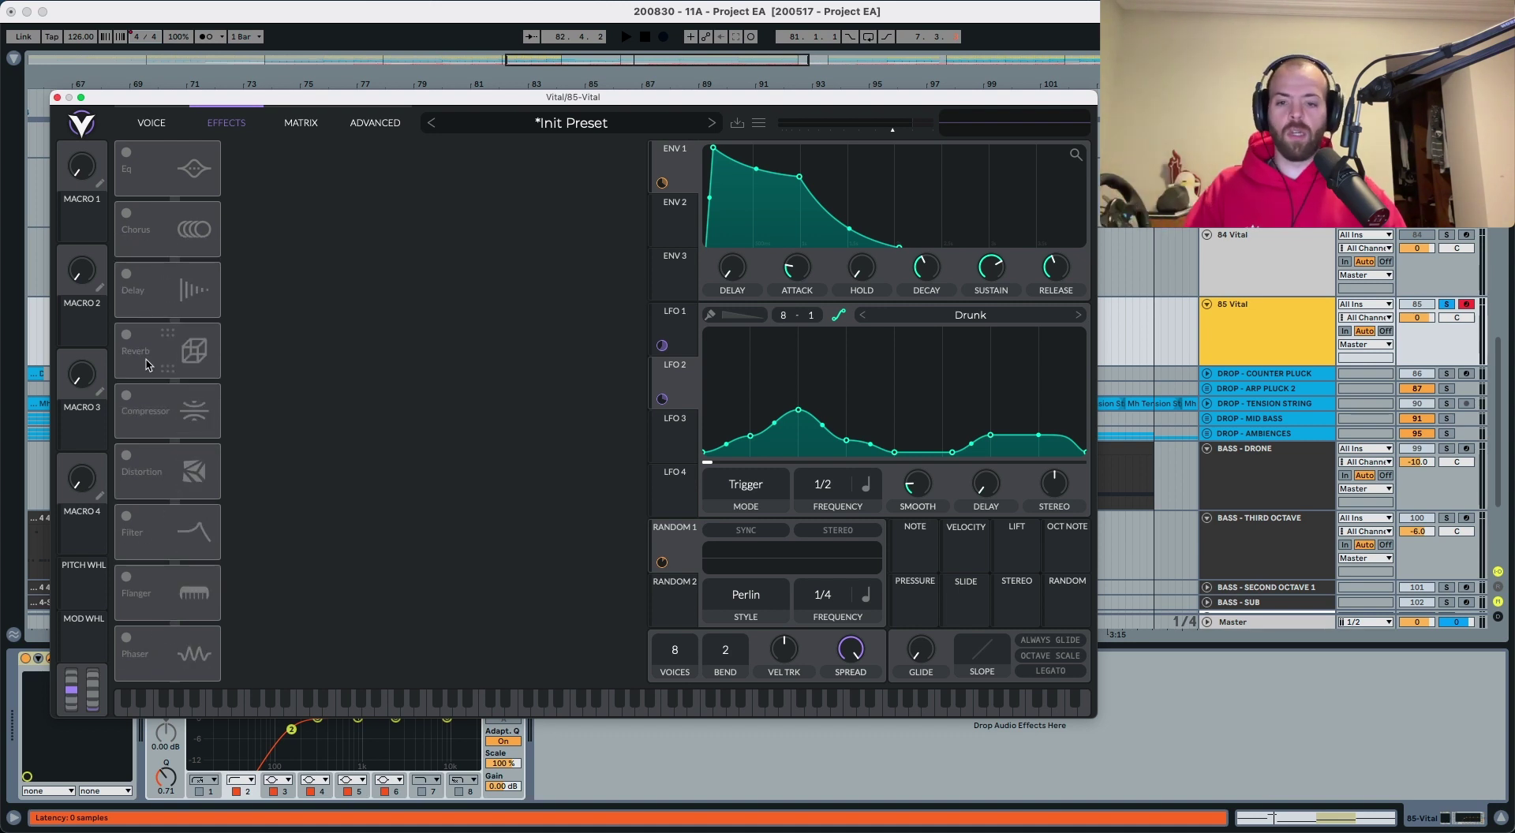
Step: Enable the EQ, cut its low band heavily with the cutoff at about 147 Hz, and audition the sound
left_click(126, 153)
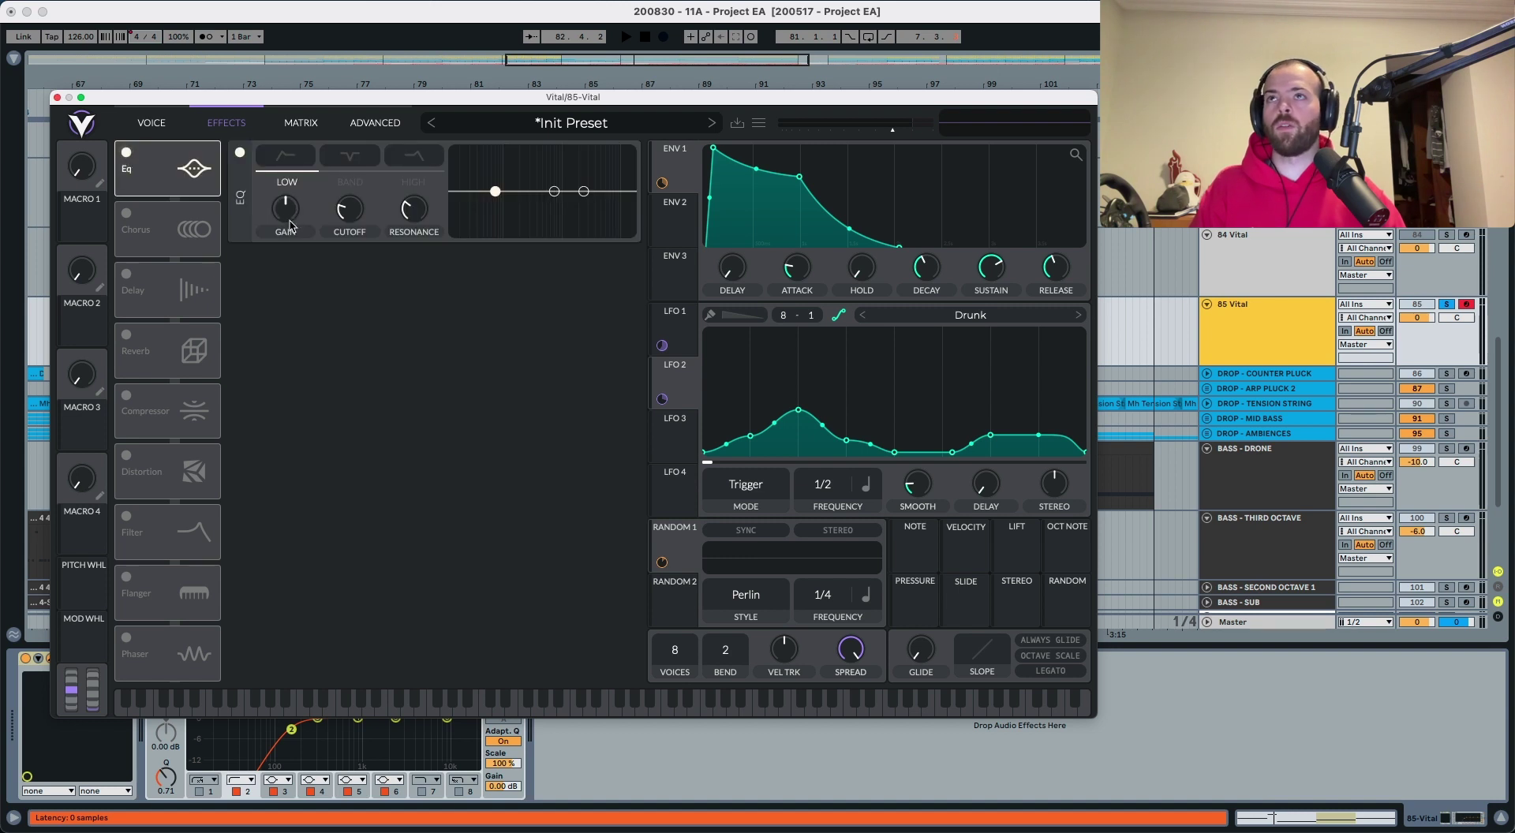
left_click_drag(287, 207, 290, 401)
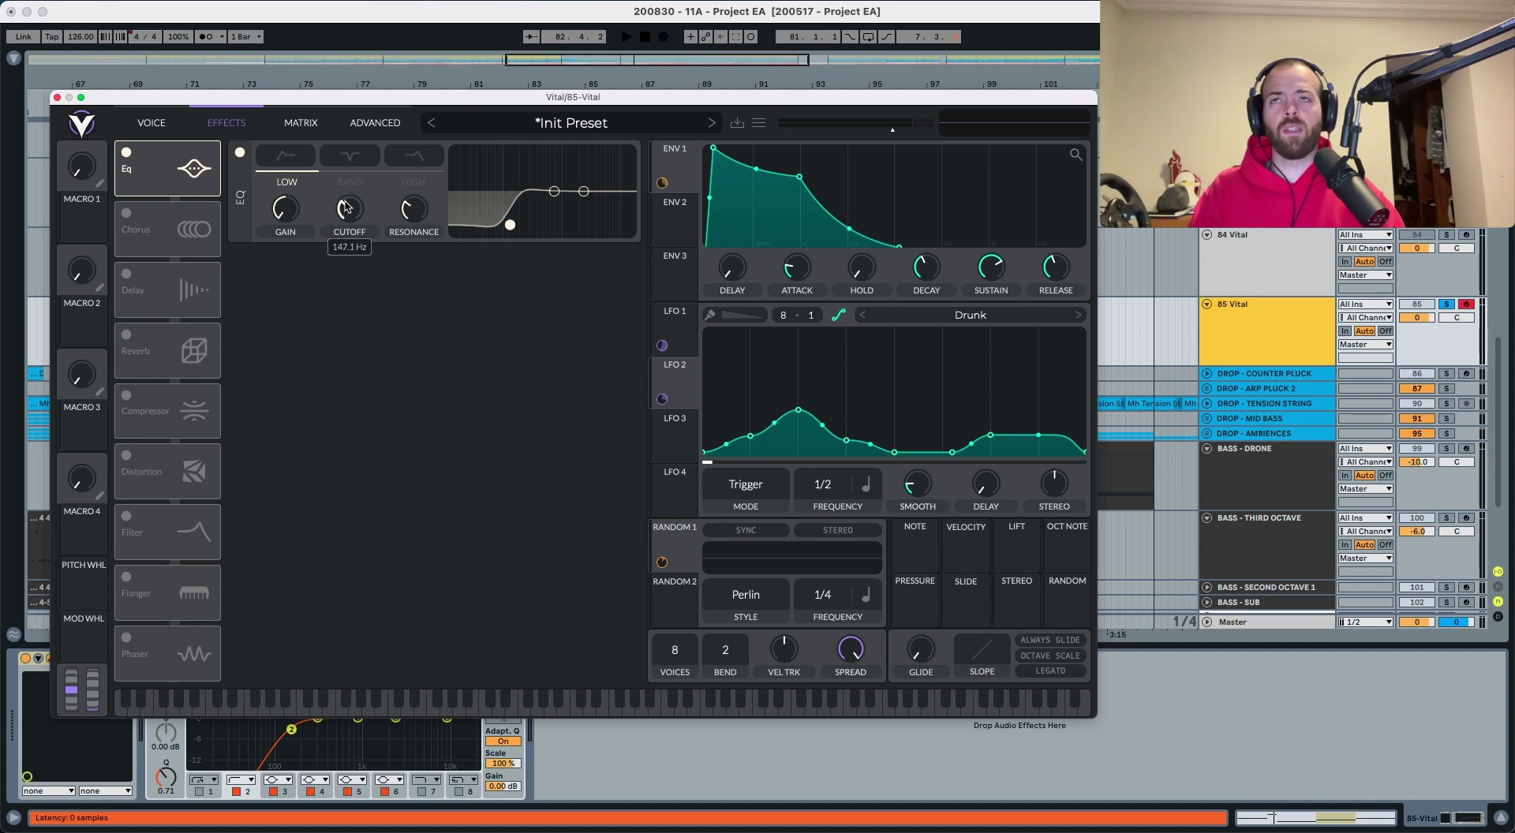
key("space")
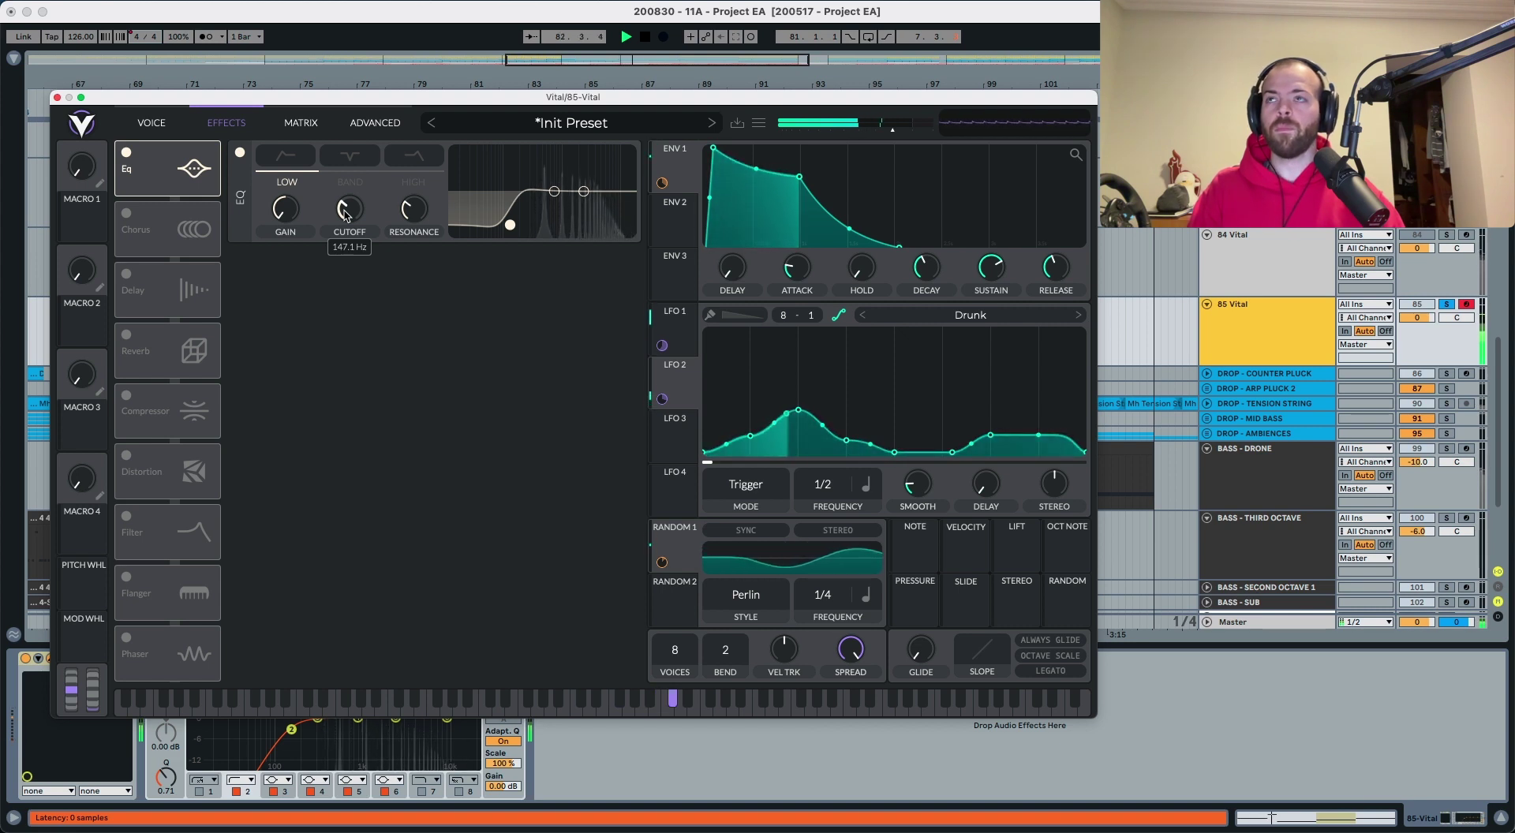
key("space")
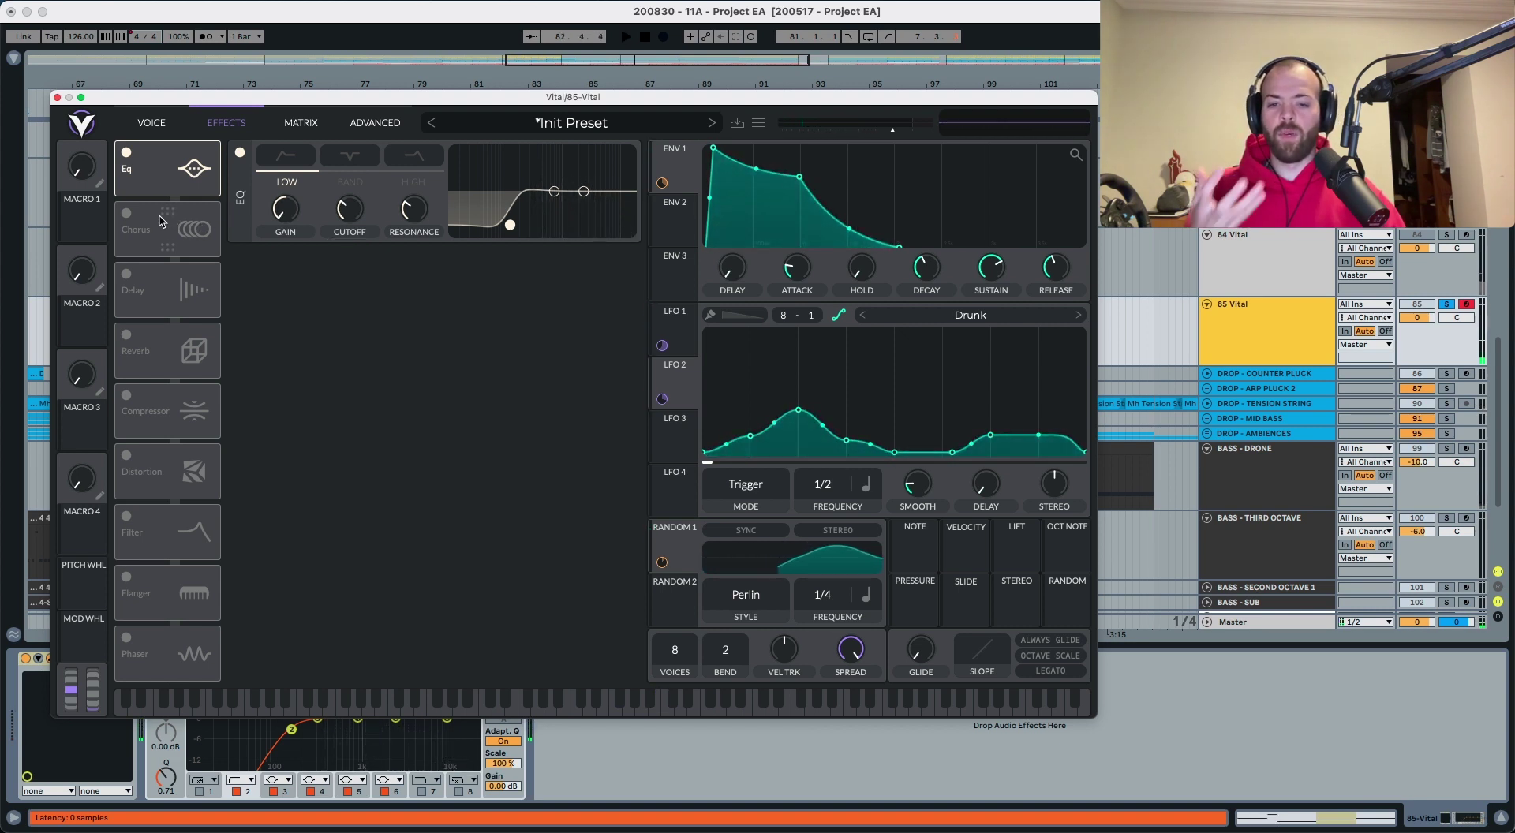
Step: Enable the Chorus and lower its mix to about 25% while auditioning the sound
left_click(126, 213)
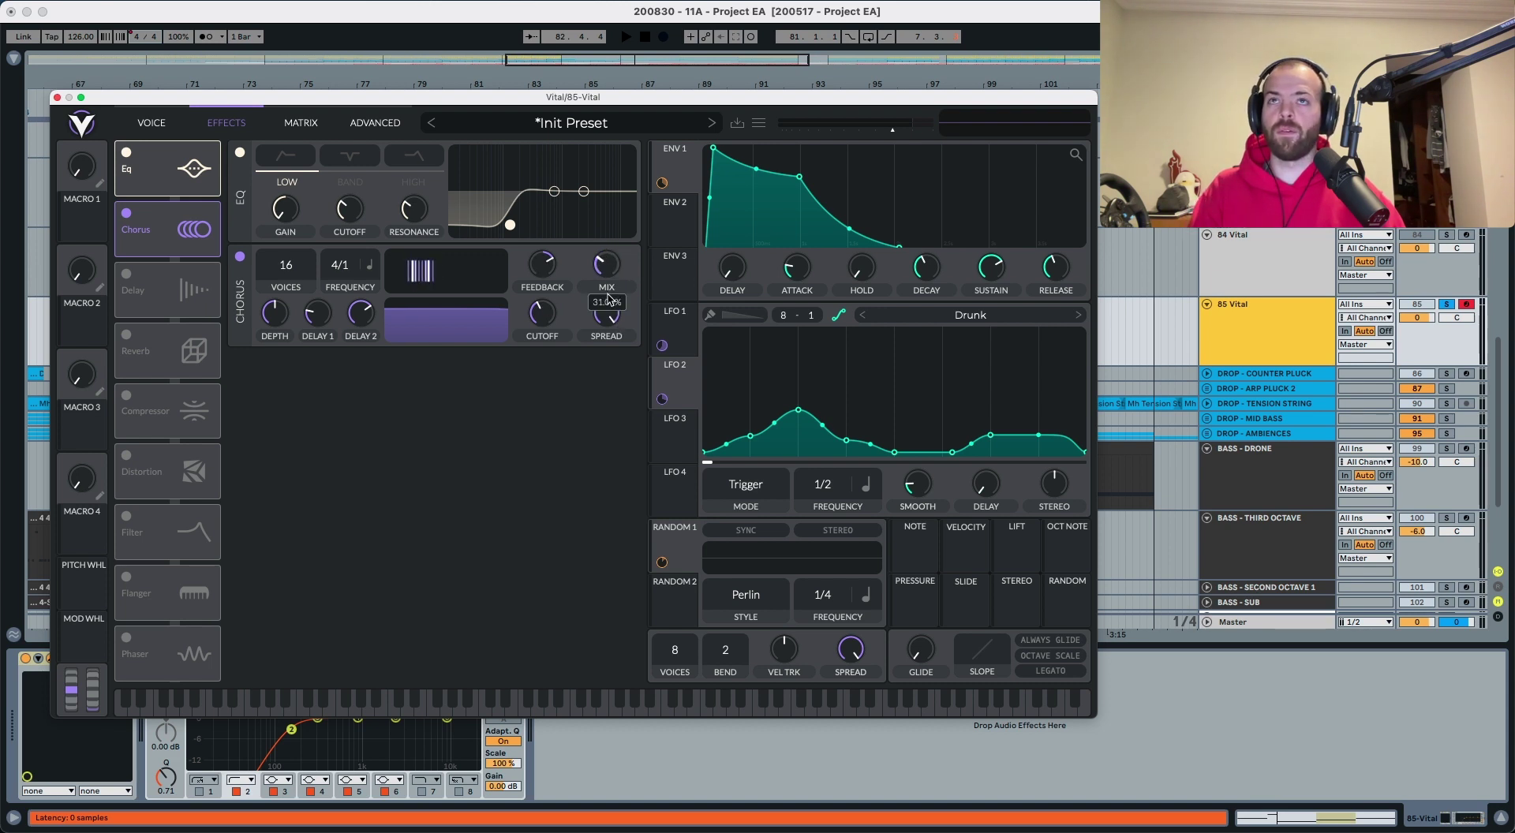
key("space")
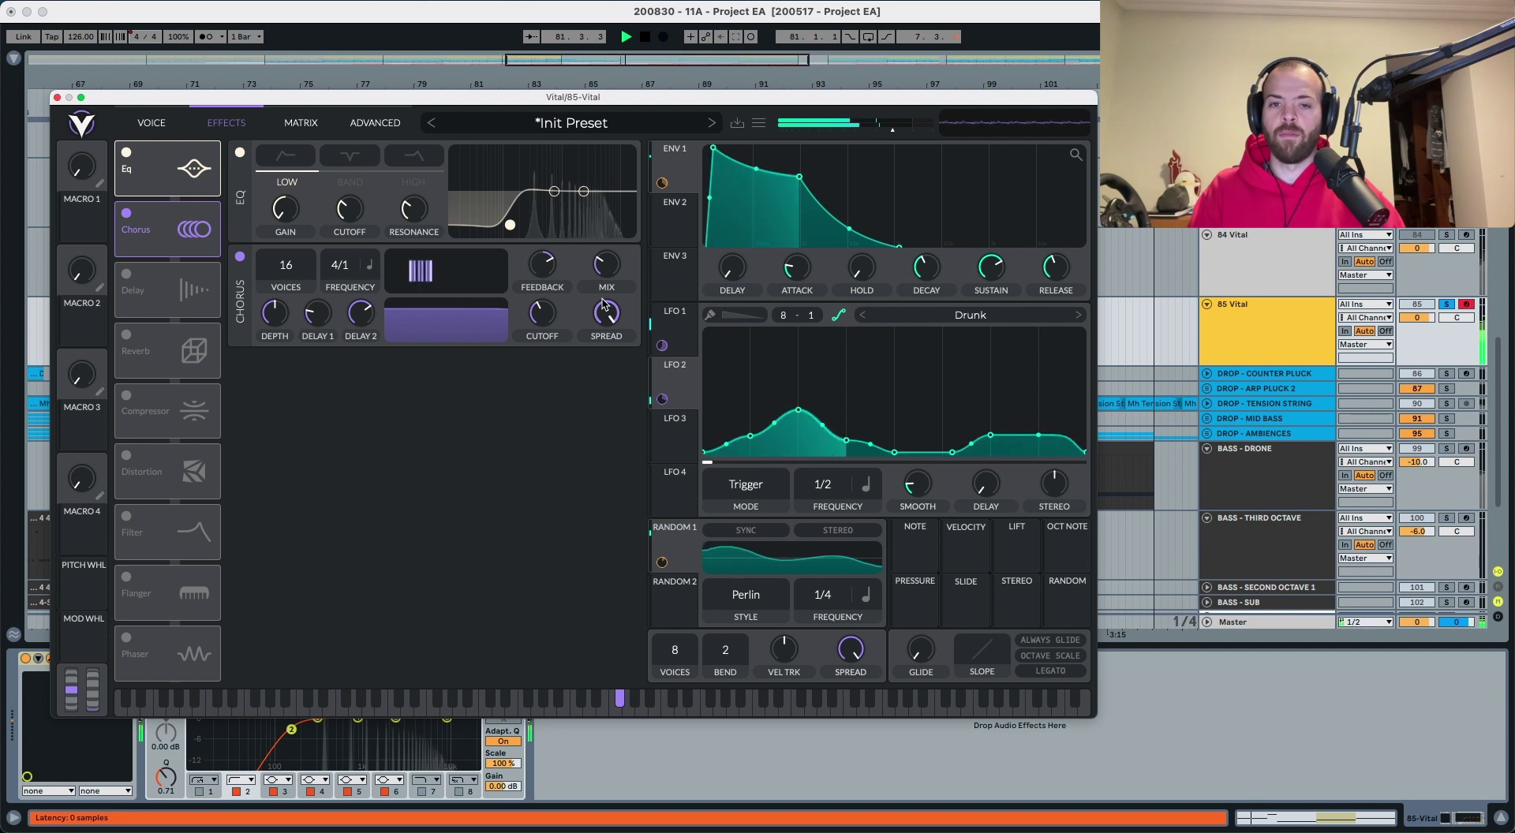
key("space")
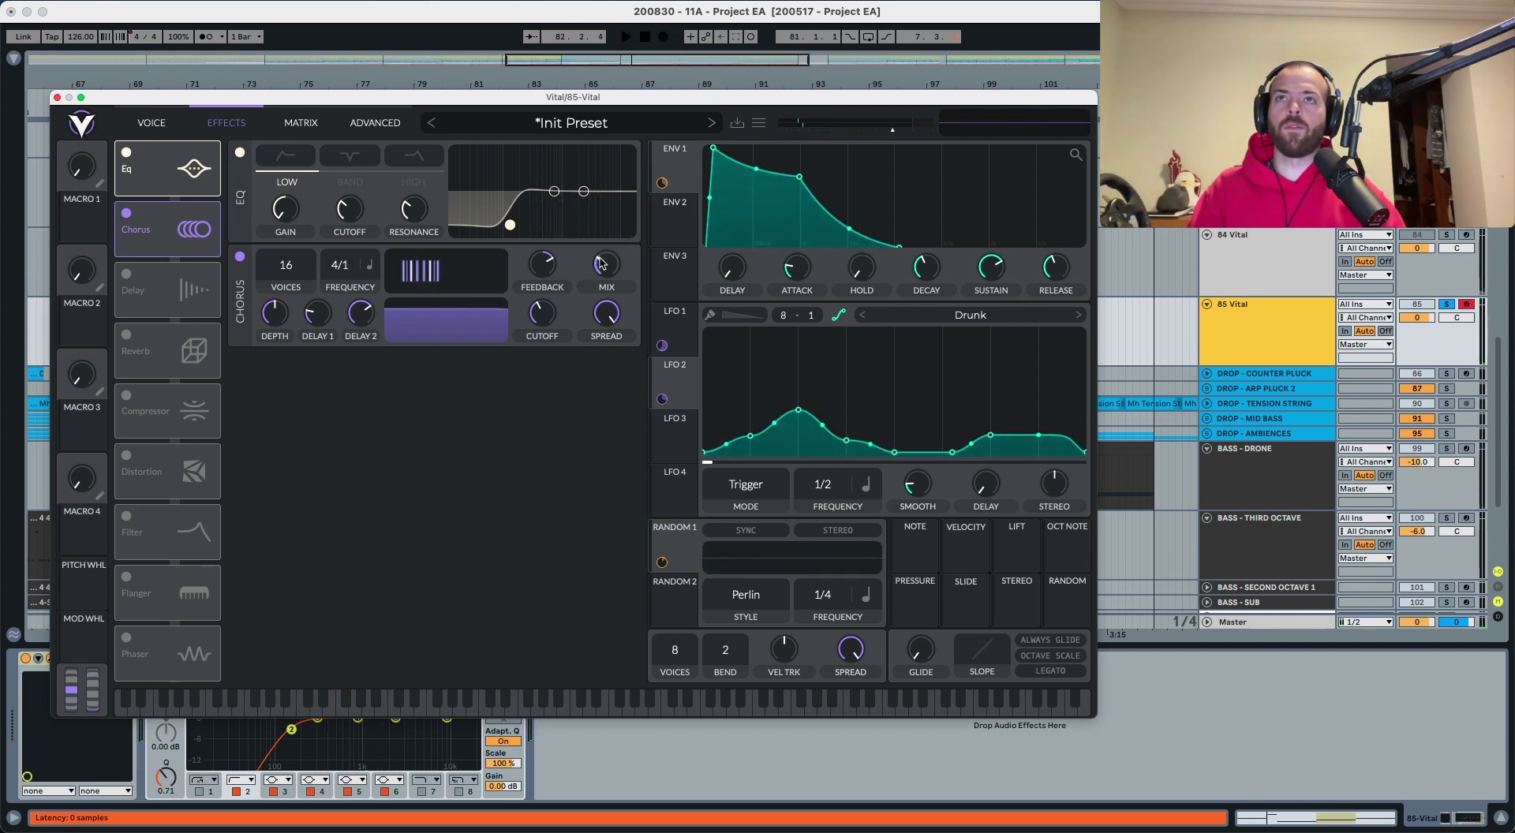
key("space")
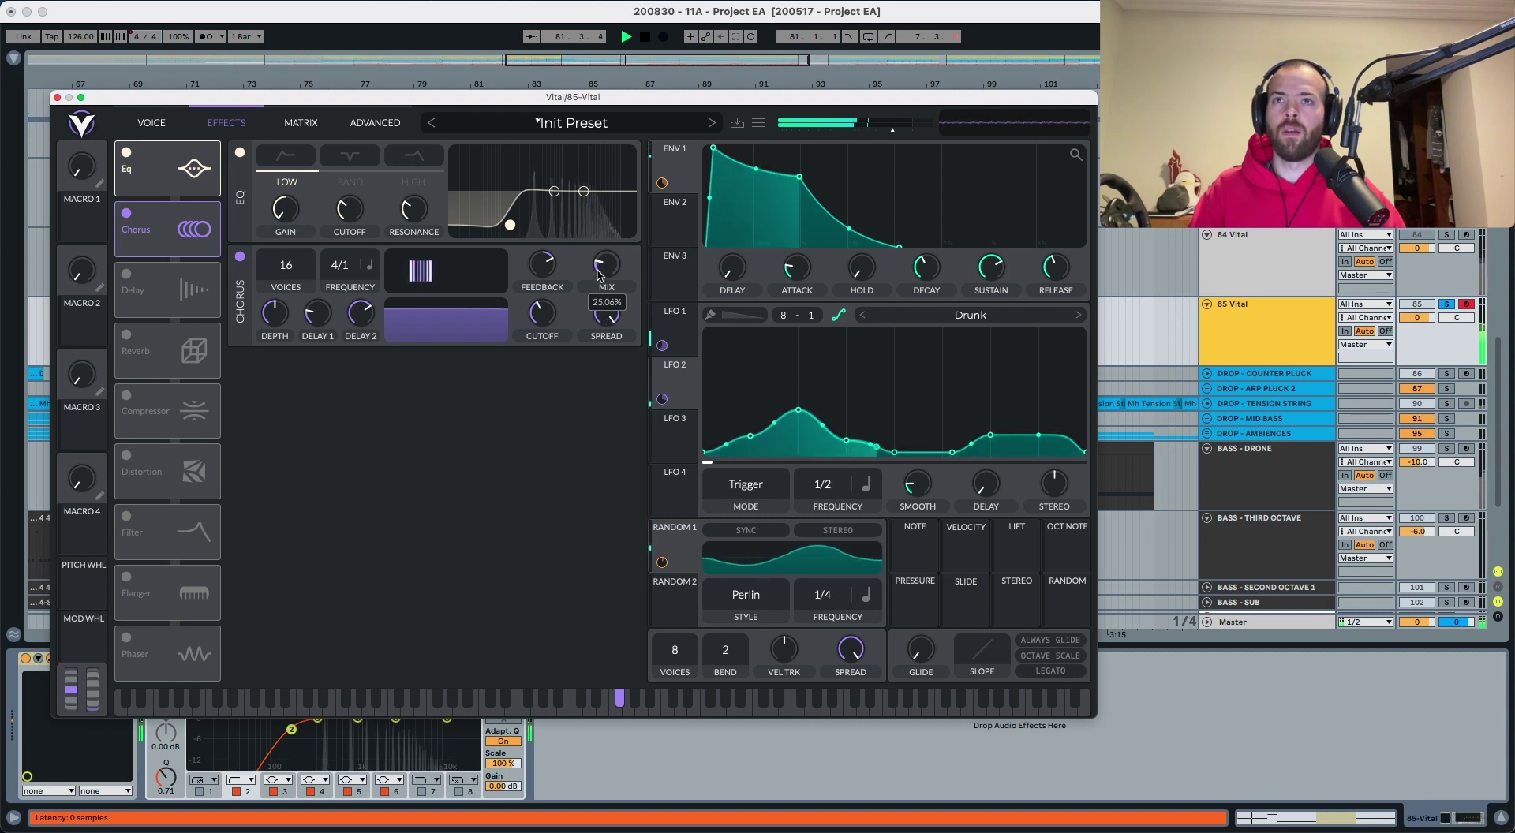
Step: Fine-tune the Chorus mix, enable the Delay with its mix at about 20%, and audition the sound
left_click_drag(603, 317, 599, 266)
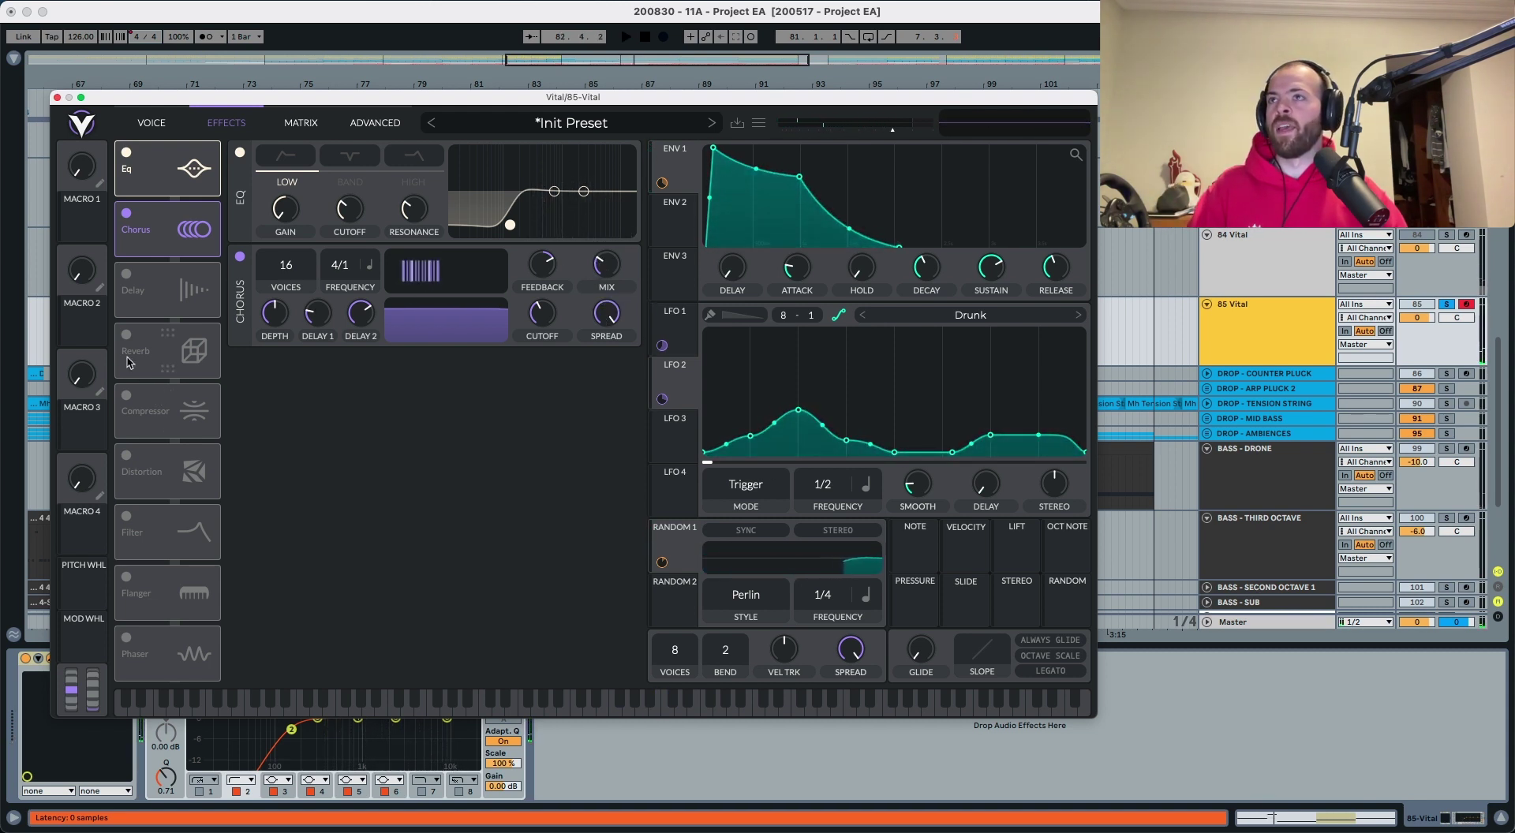
left_click(126, 275)
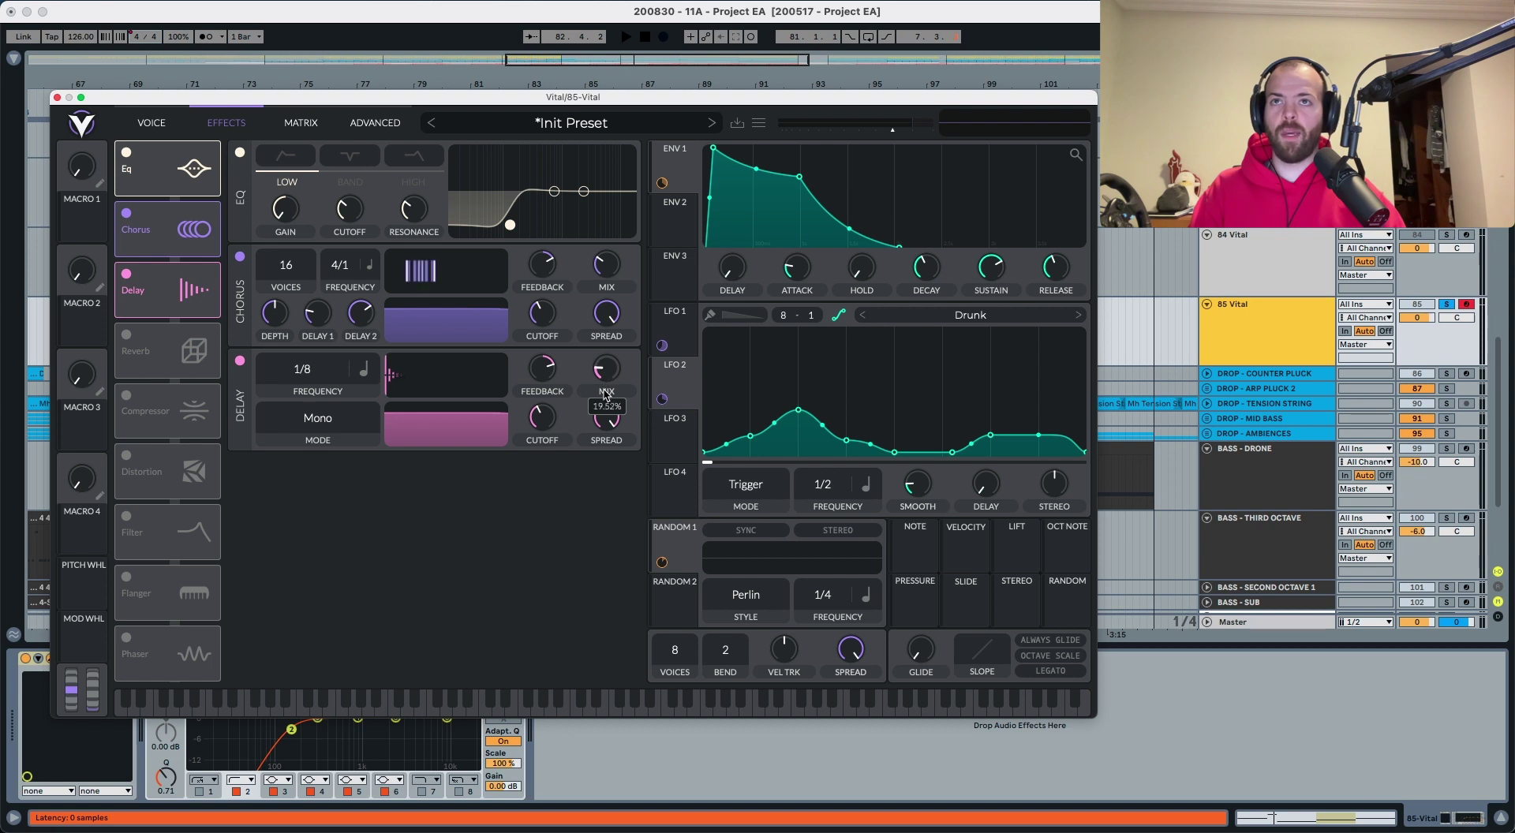
key("space")
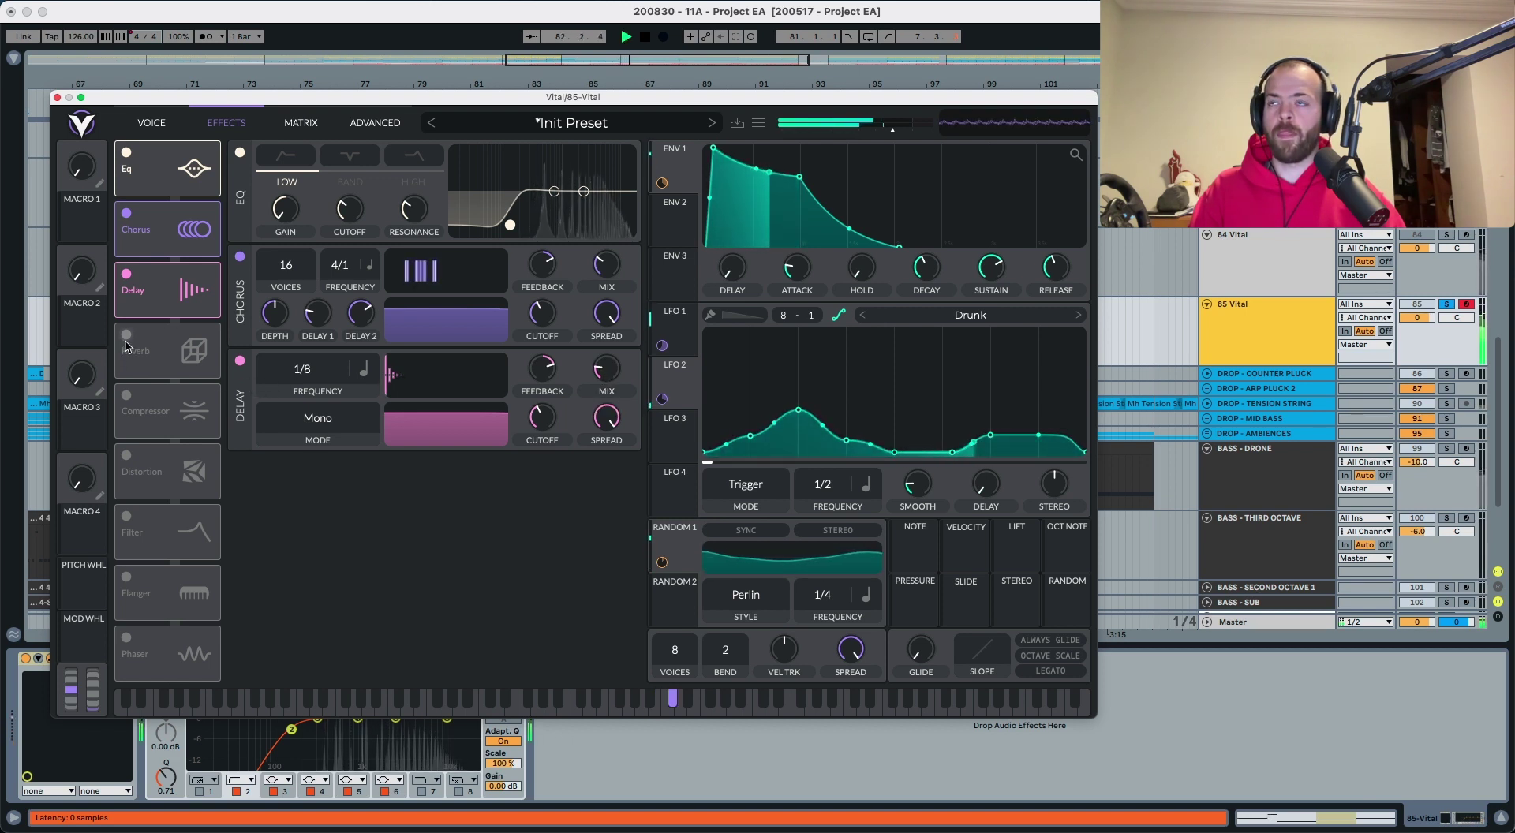
key("space")
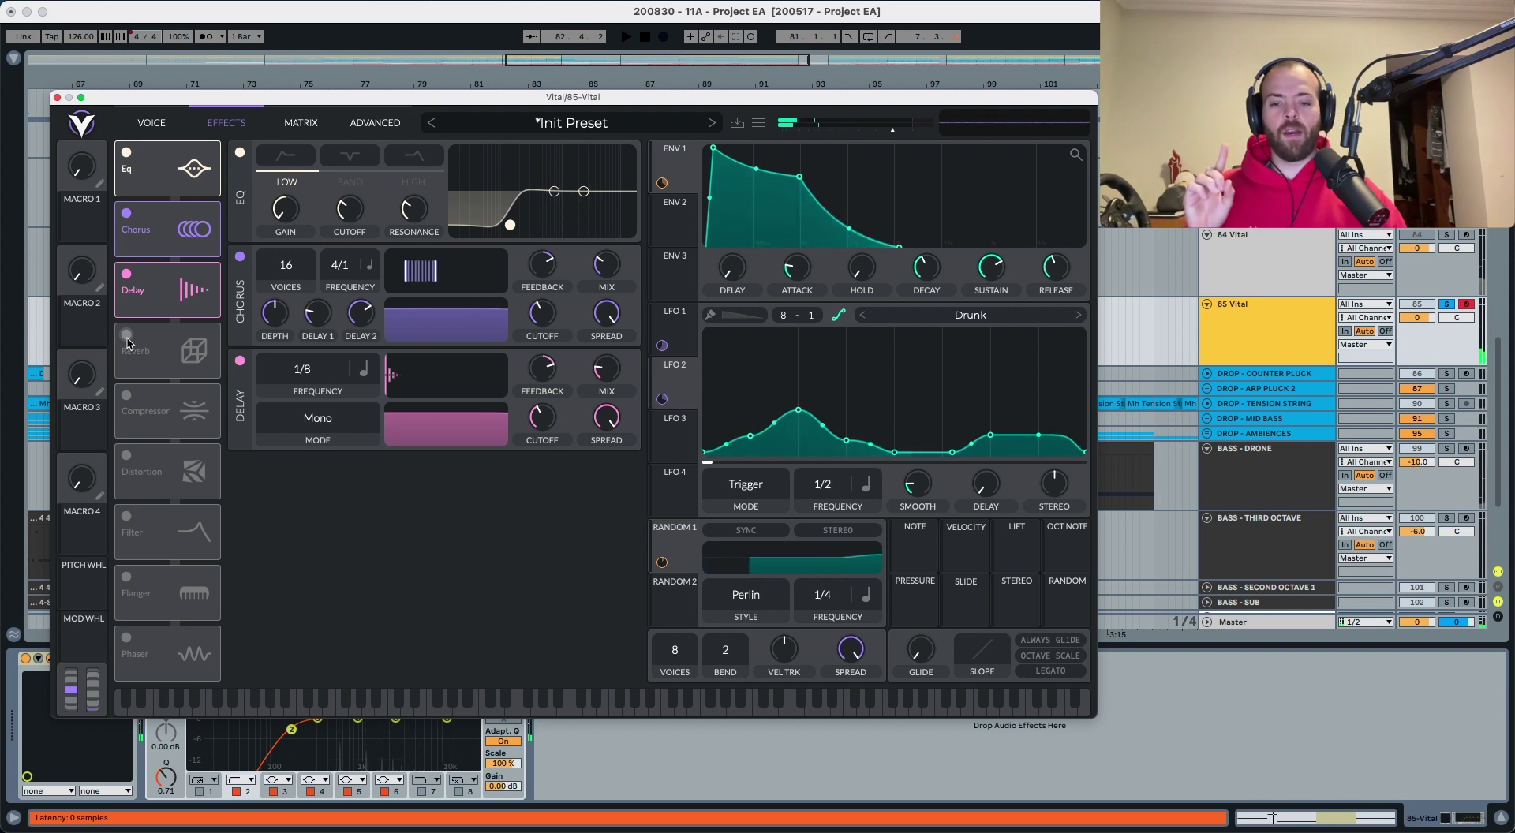
Step: Enable the Reverb, raise its mix past the midpoint, and audition the sound
left_click(127, 336)
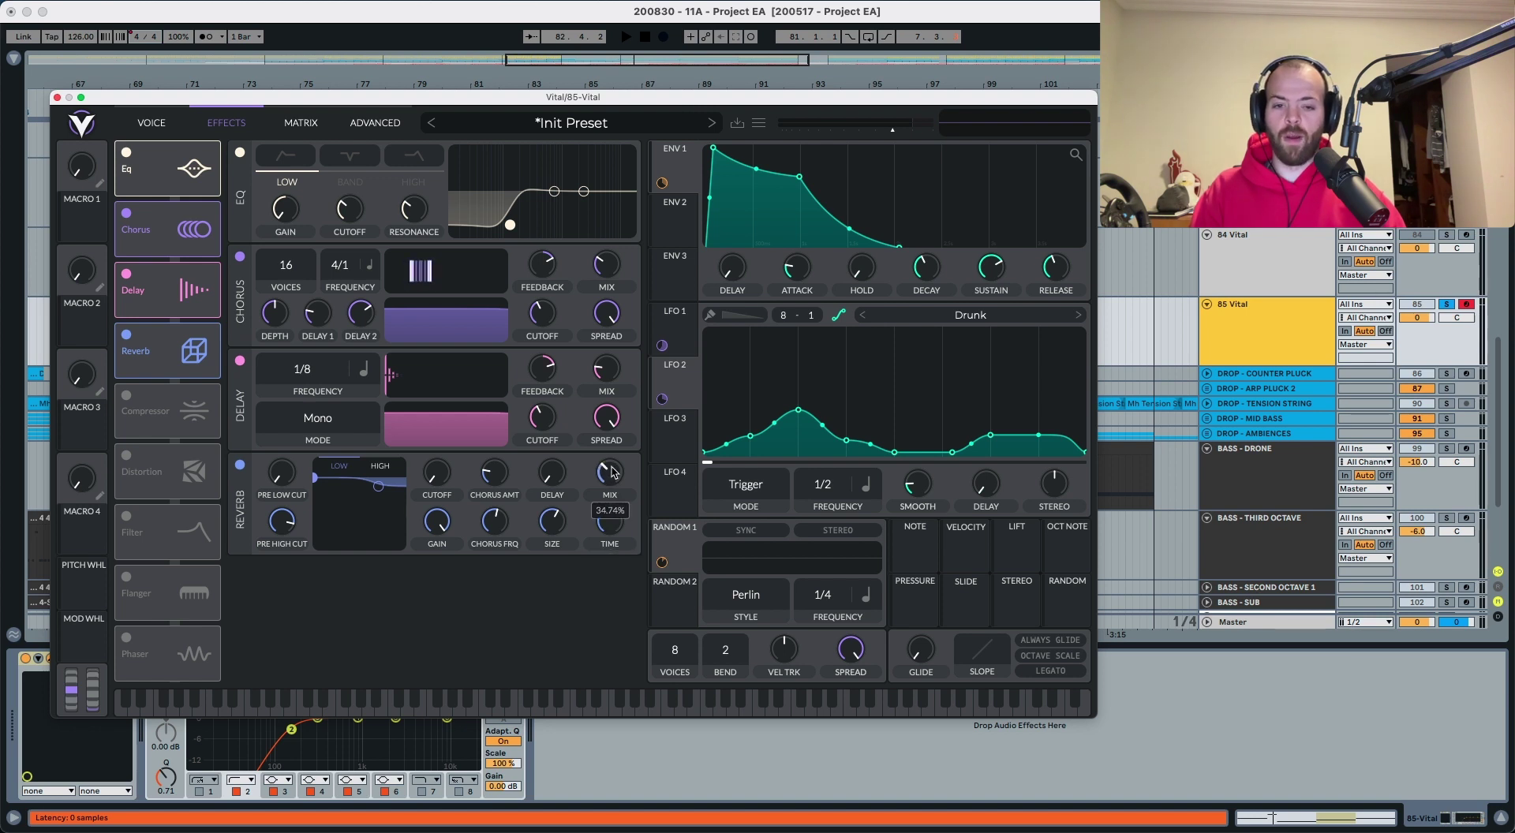
left_click_drag(620, 458, 625, 446)
key("space")
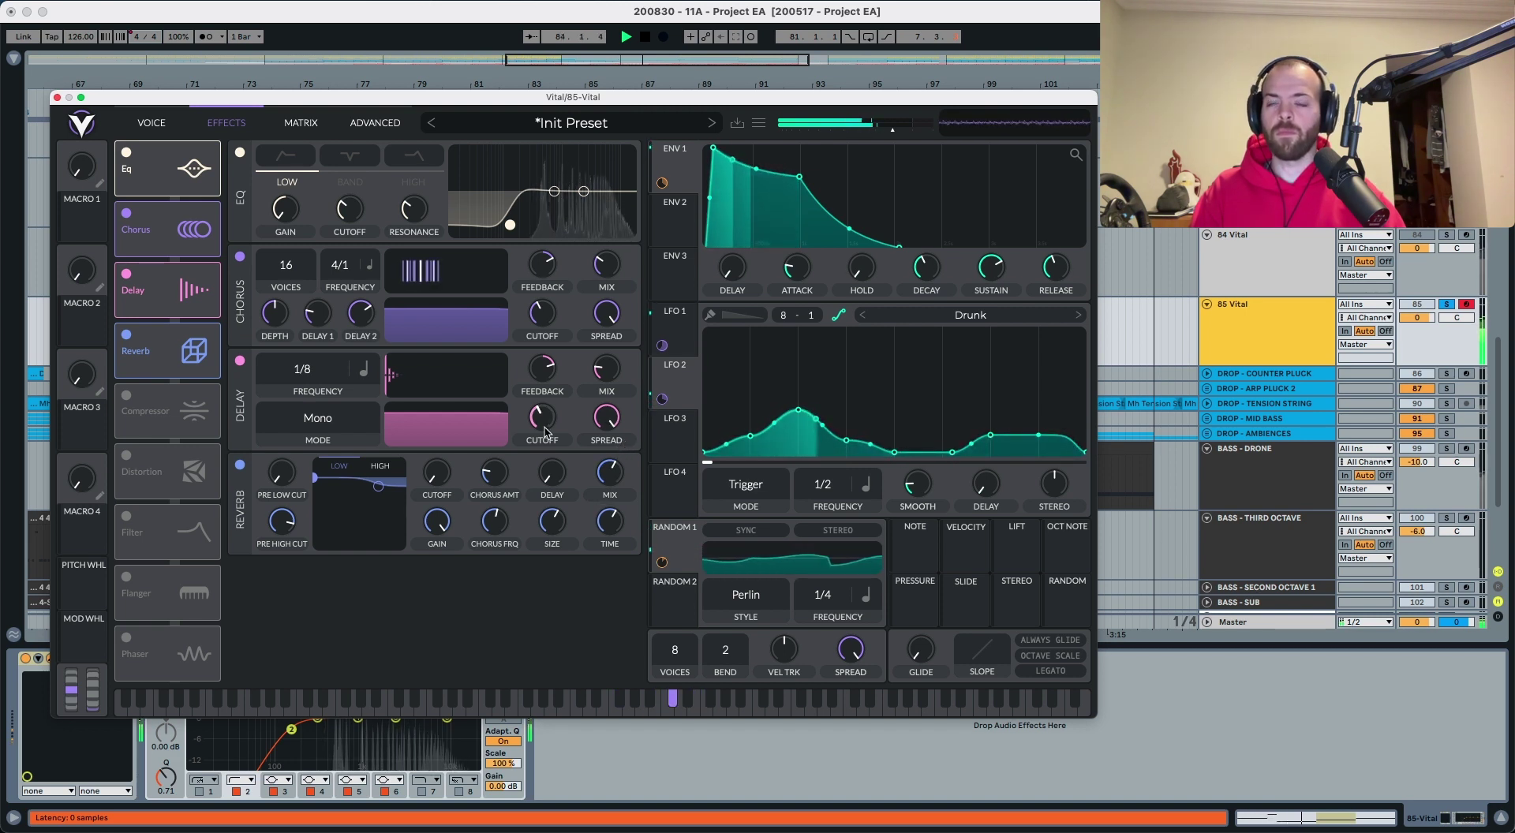
key("space")
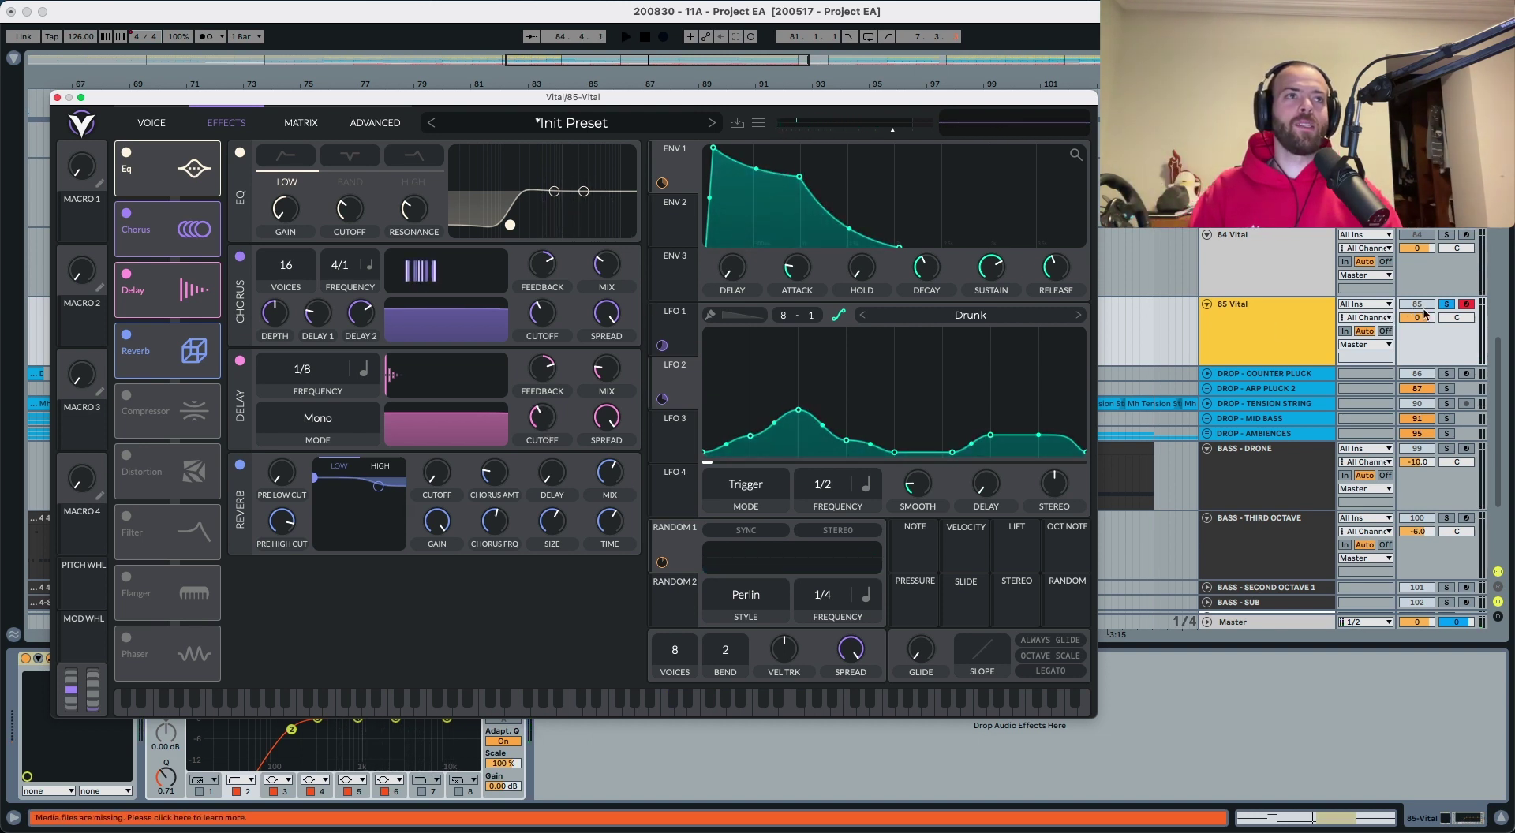
Step: Unsolo the 85 Vital track, audition the lead in the full mix, and close the synth window
left_click(1446, 304)
key("space")
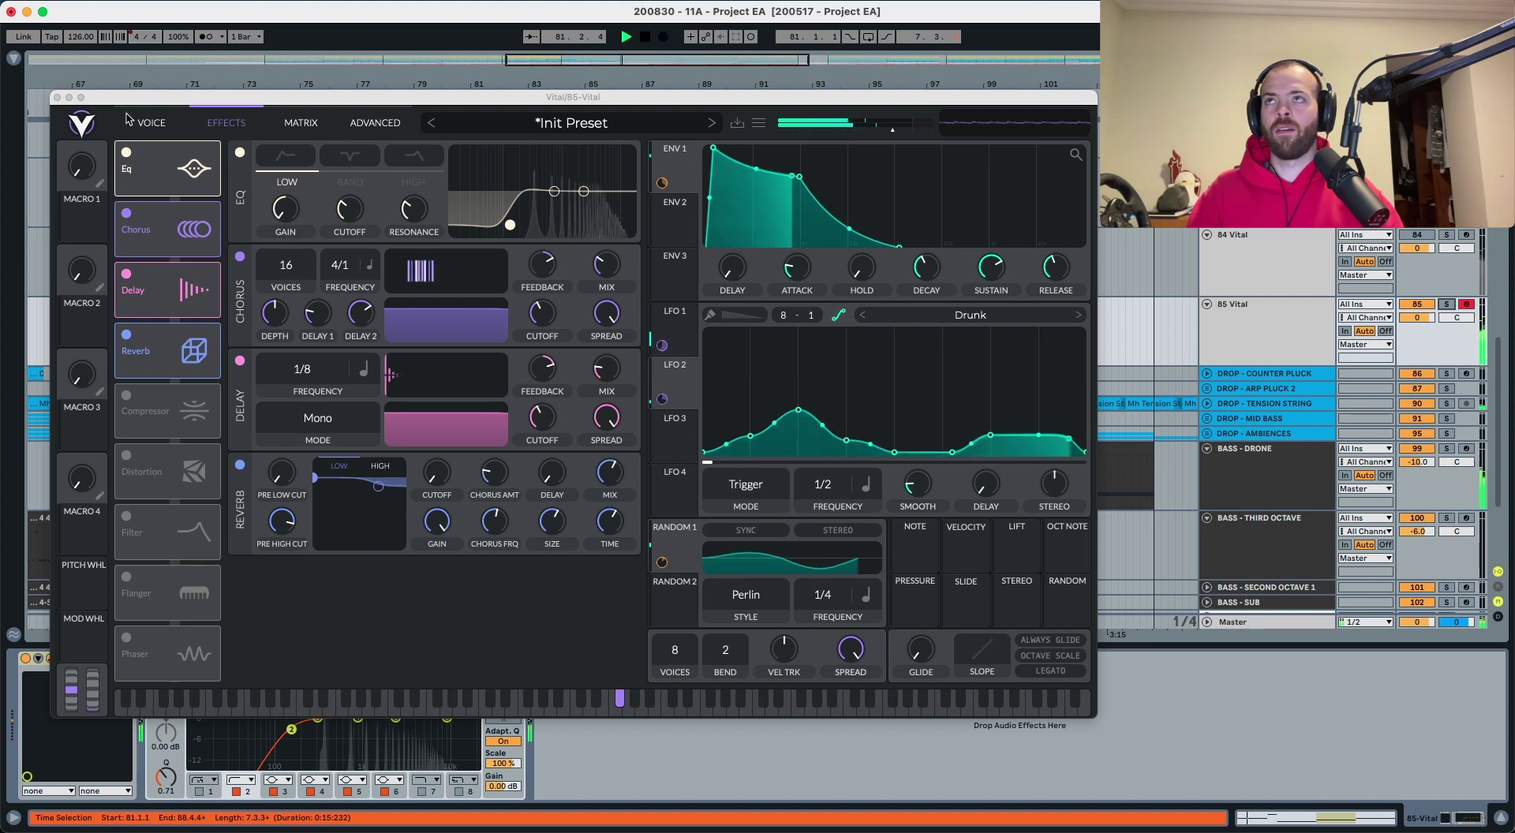
left_click(56, 97)
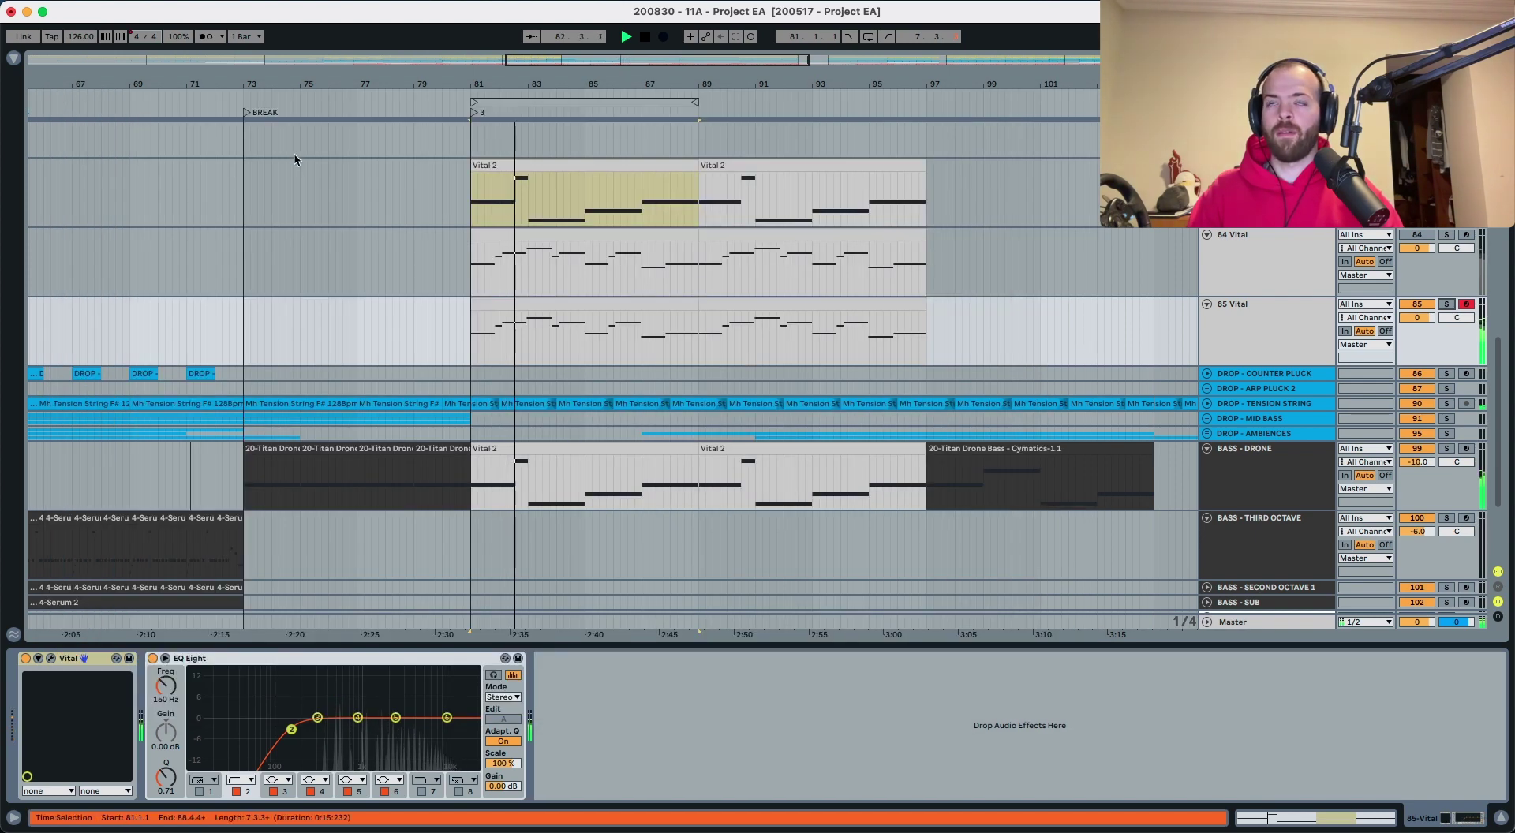
key("space")
Step: Examine the notes of the first 85 Vital MIDI clip in an enlarged piano roll, play it through, and reselect the track
double_click(603, 303)
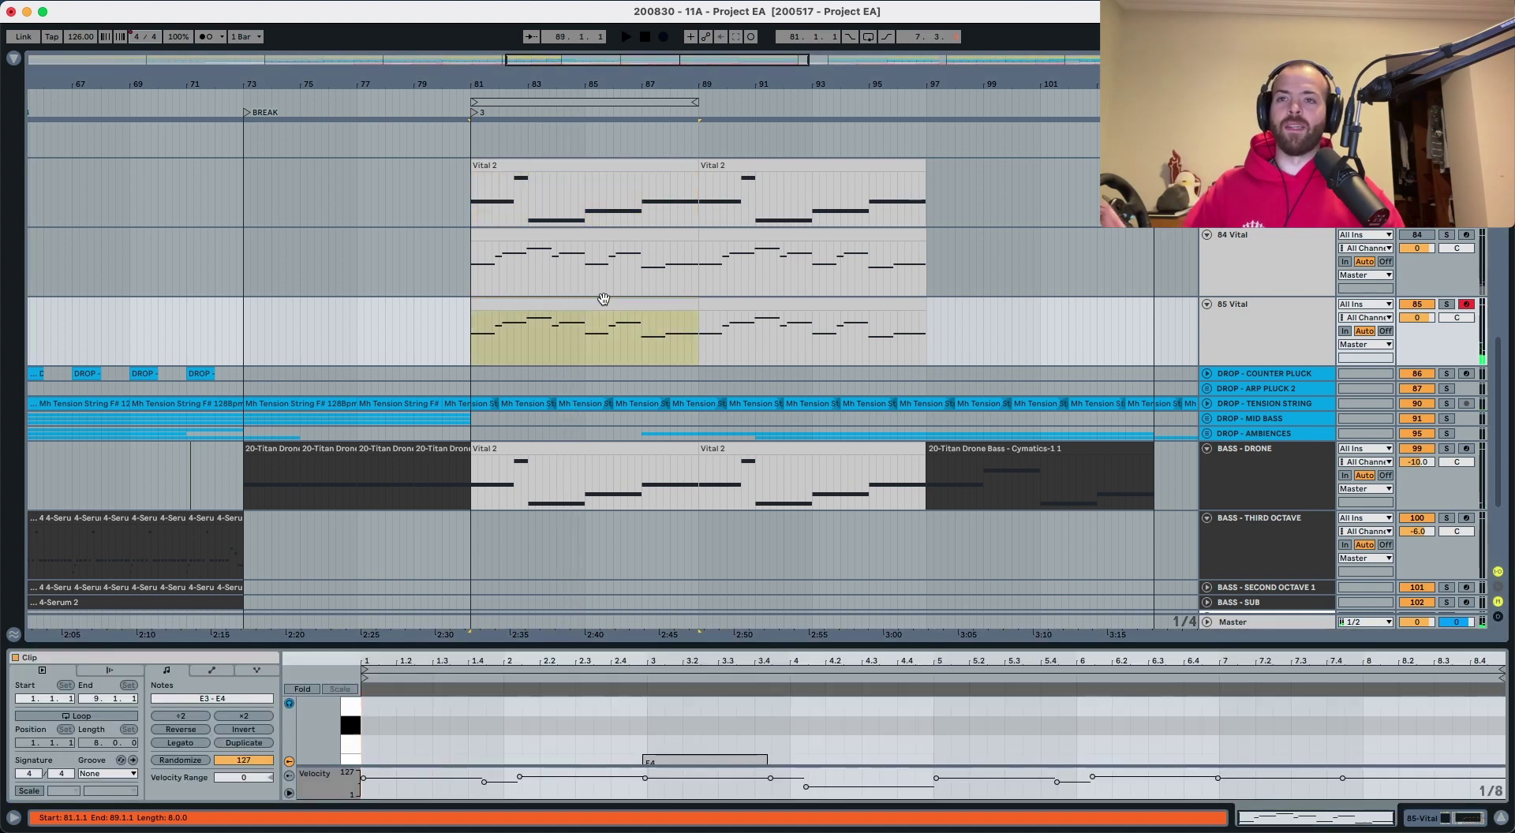
left_click_drag(600, 645, 600, 360)
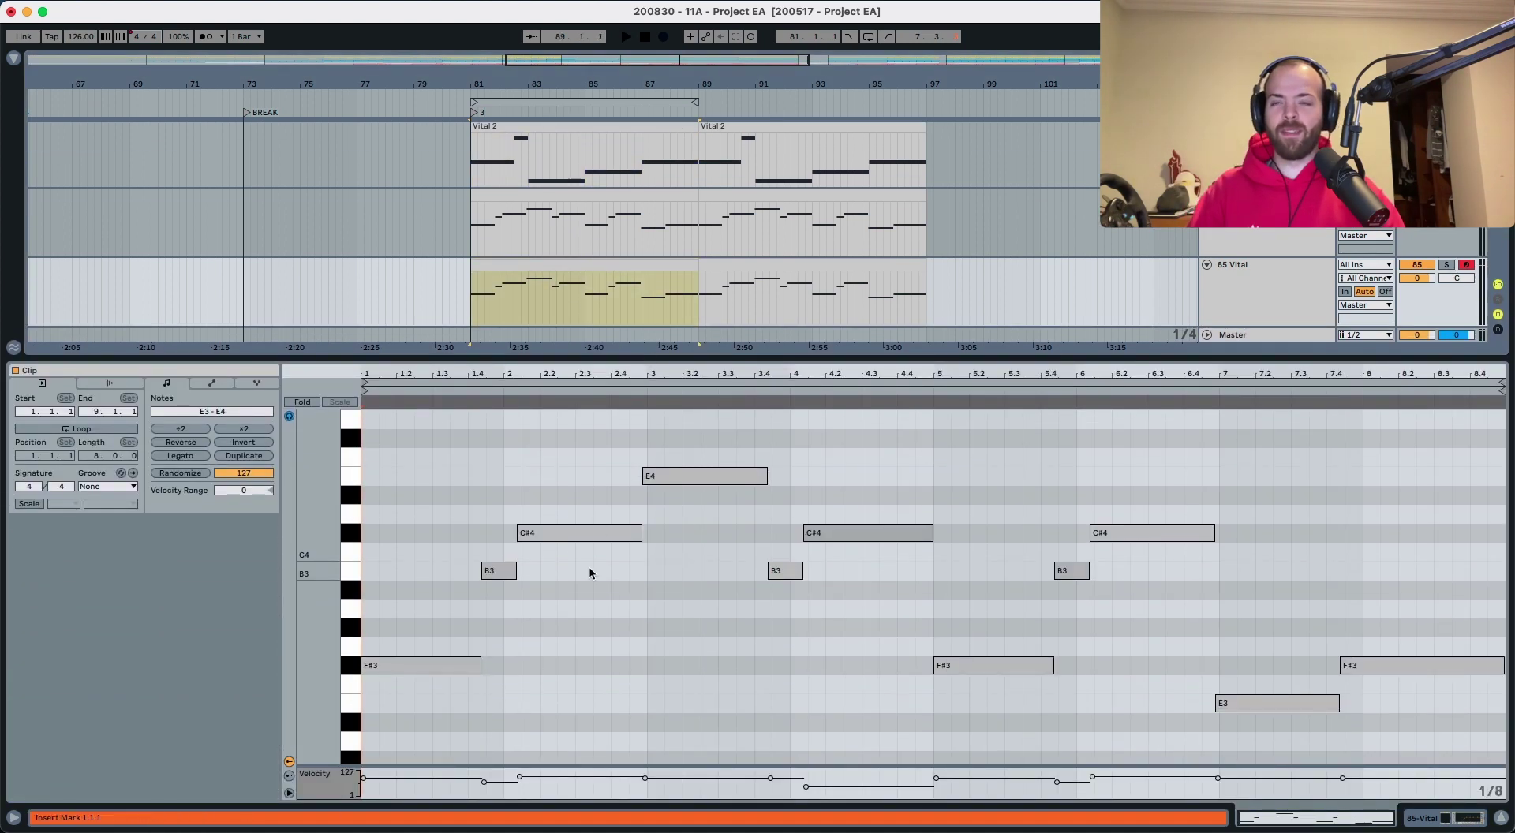
scroll(669, 566, "down", 2)
key("space")
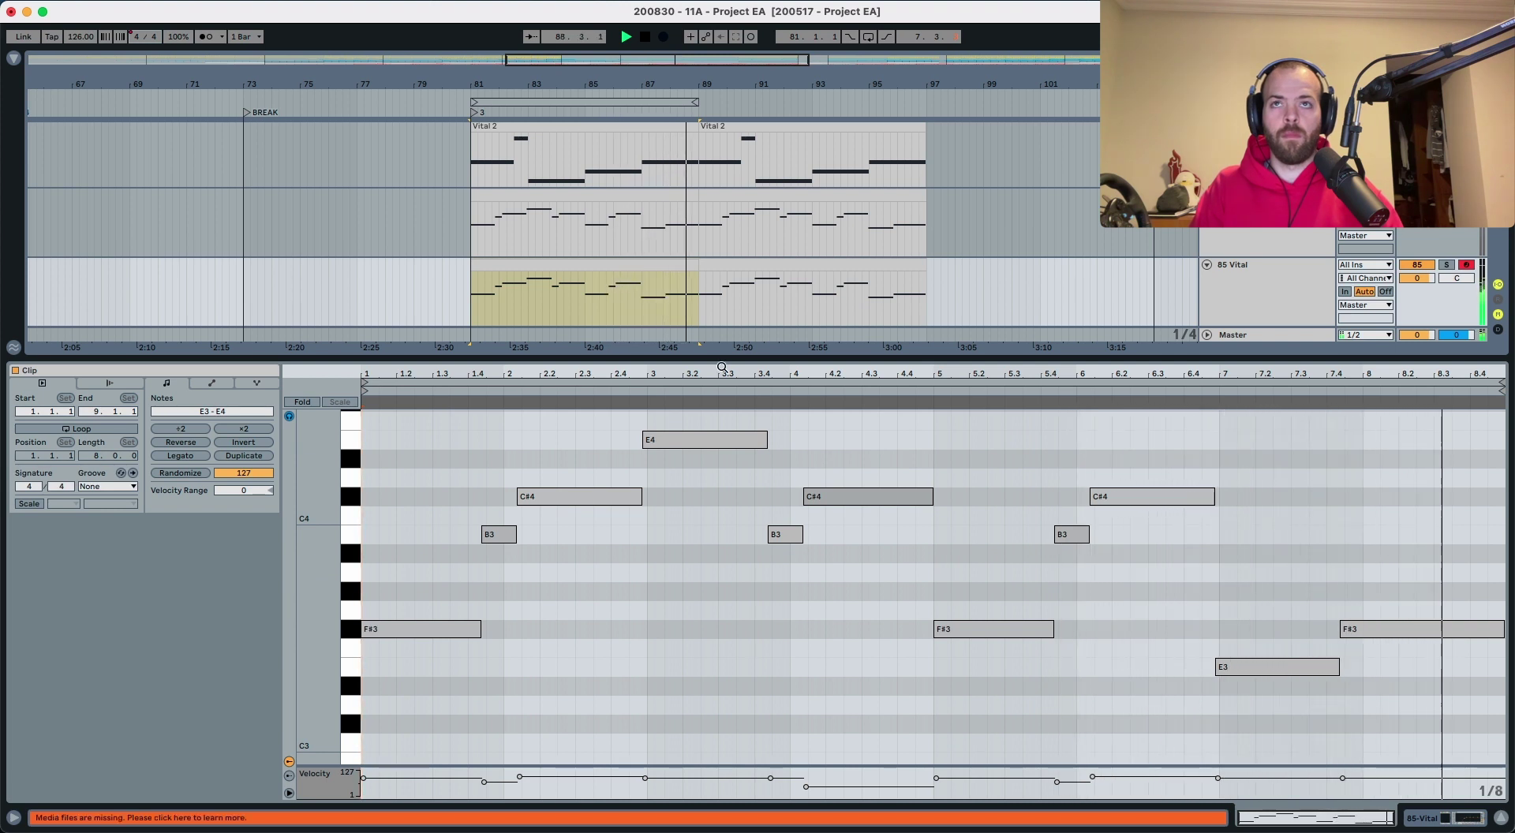
key("space")
left_click_drag(683, 356, 683, 588)
left_click(1275, 304)
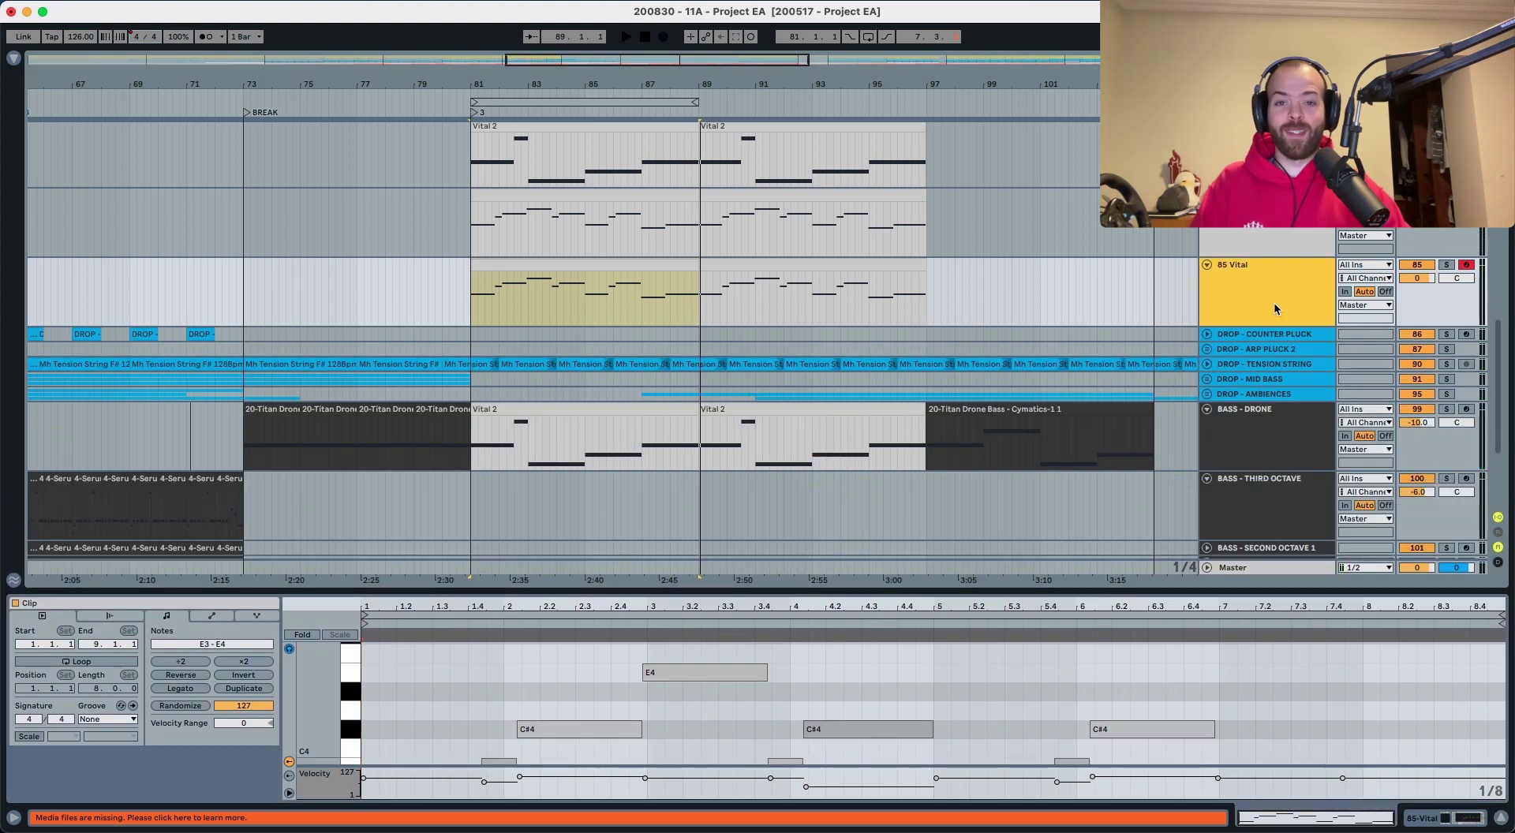